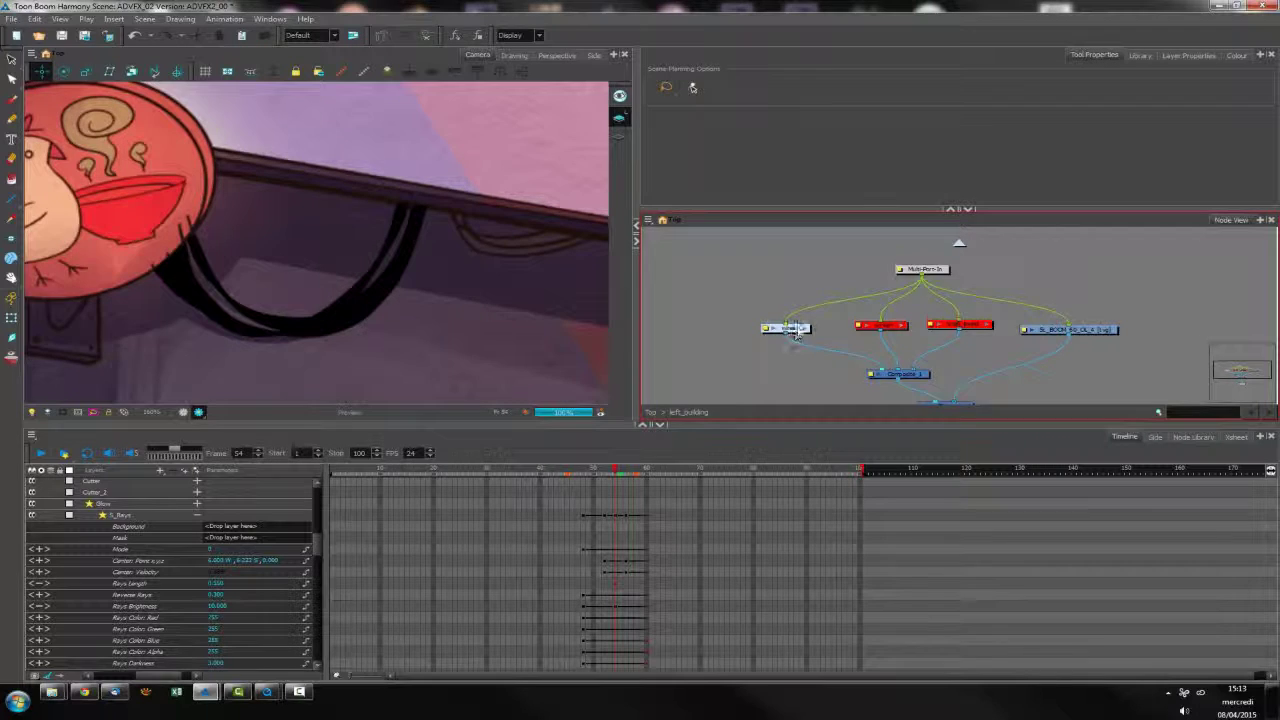
Open the wires group inside left_building and select its wires drawing node
double_click(786, 328)
left_click_drag(940, 308, 948, 249)
left_click_drag(1008, 372, 1001, 337)
left_click(935, 312)
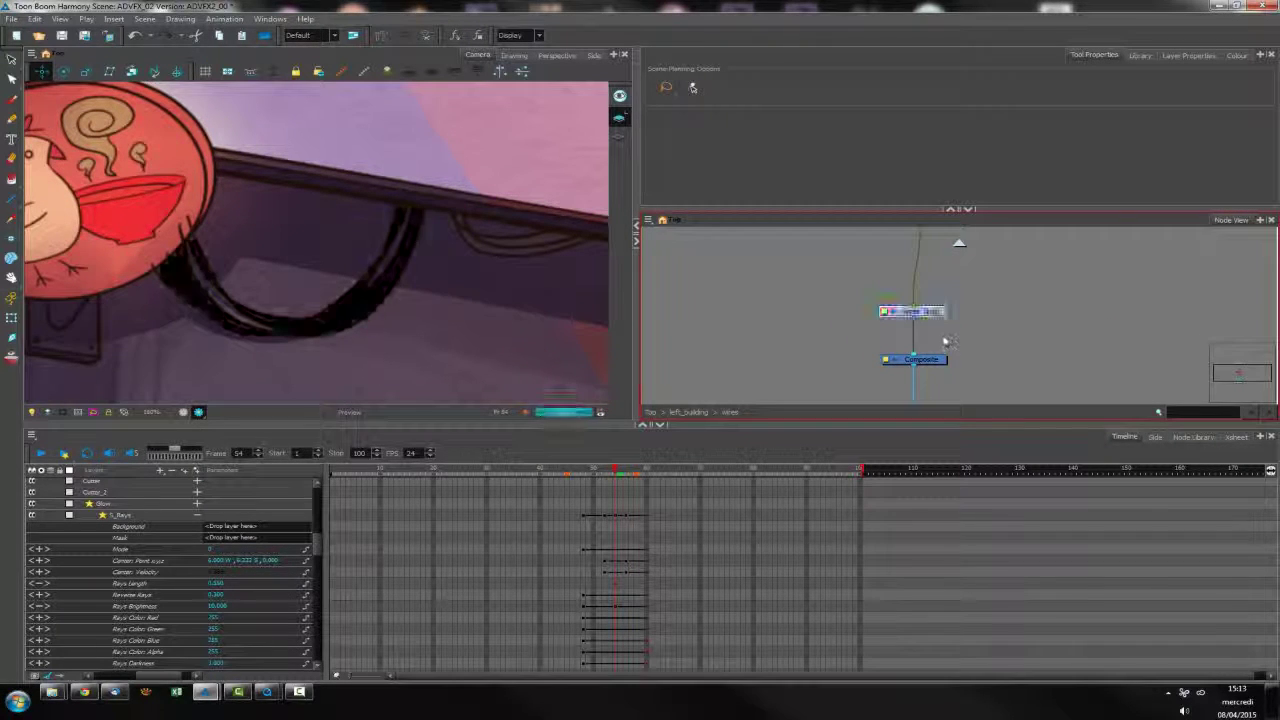
Disable the wires drawing node to compare the artwork without it, and re-enable it
key("d")
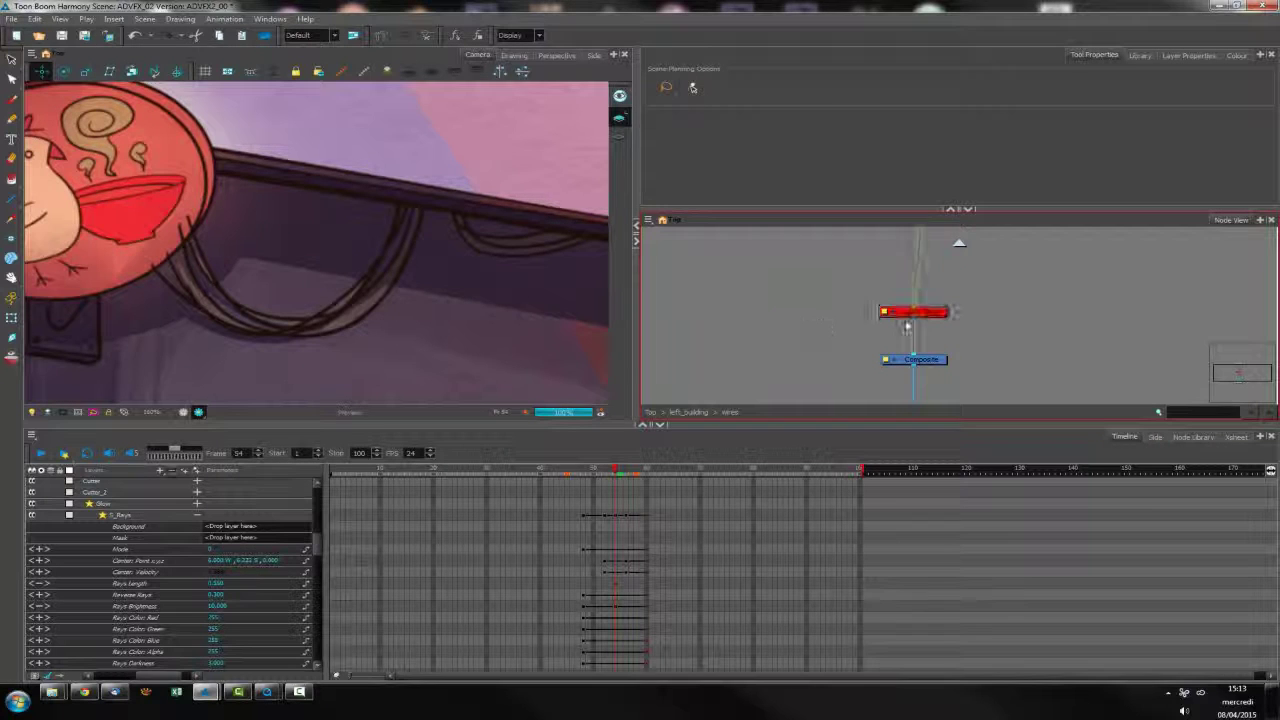
left_click_drag(937, 311, 935, 302)
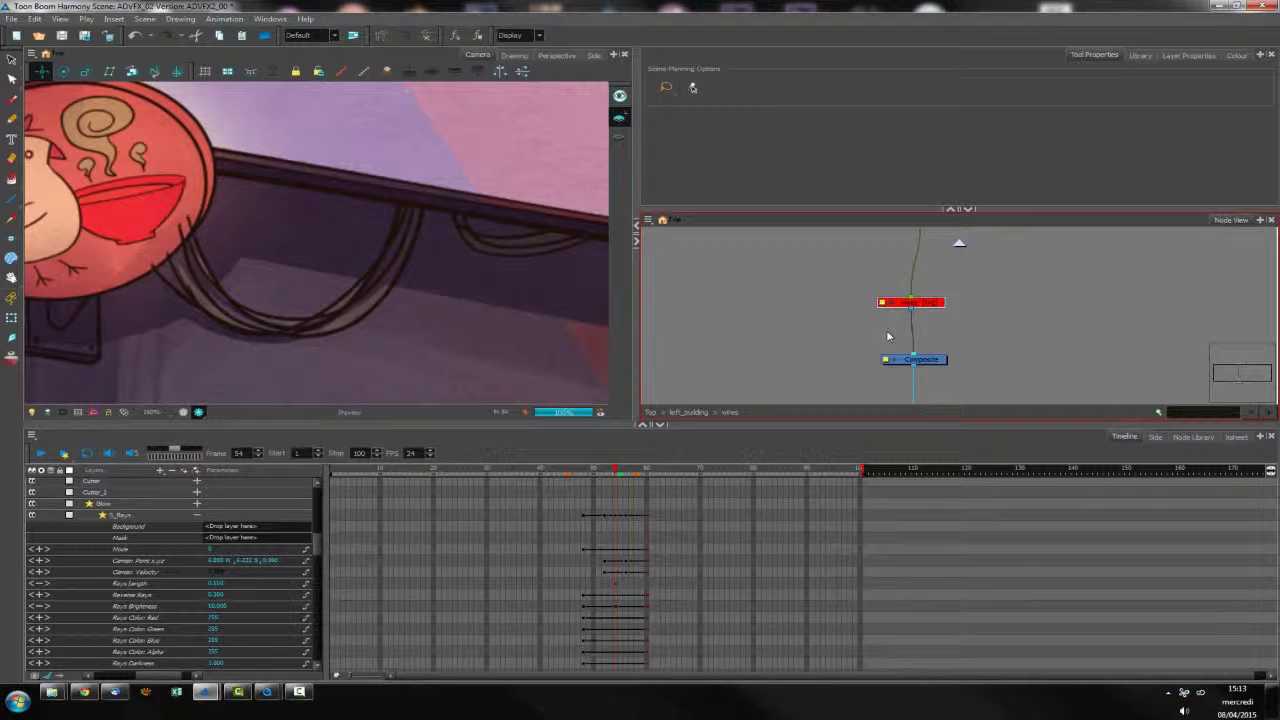
left_click_drag(893, 303, 909, 307)
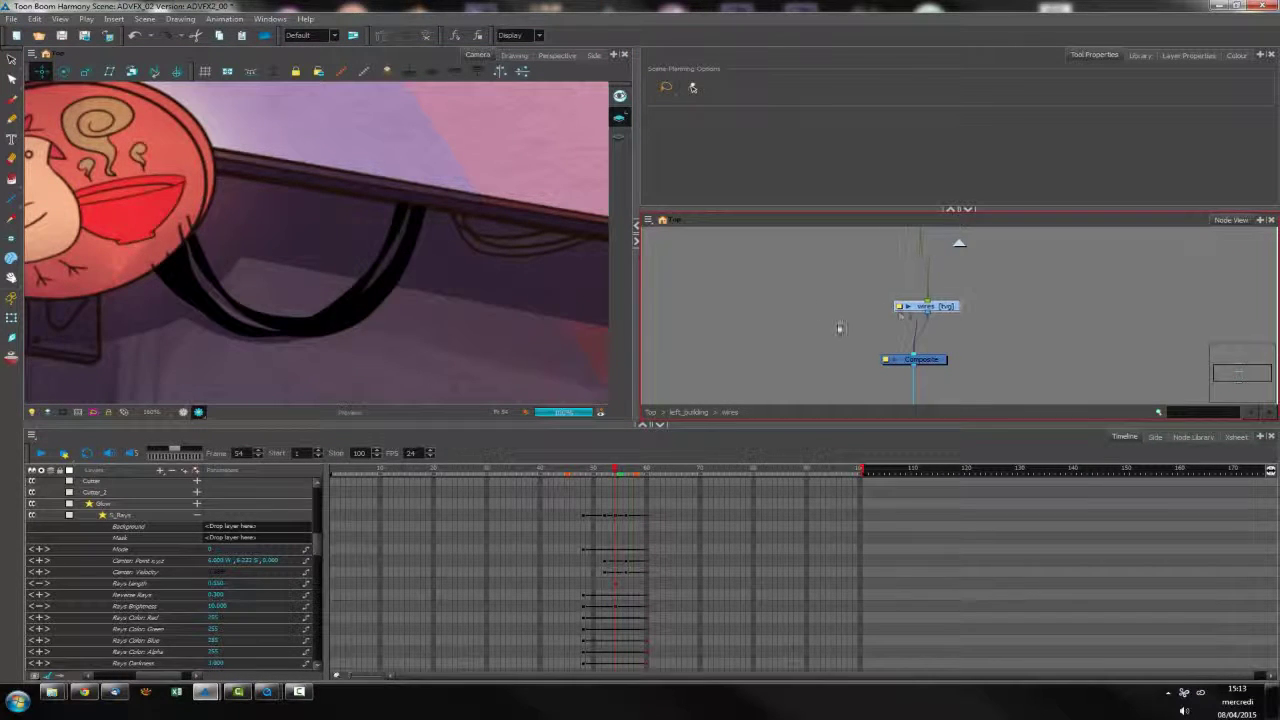
Add a vector drawing layer named mask_wire and connect it between Multi-Port-In and the Composite beside the wires node
key("ctrl+r")
type("mask_wi")
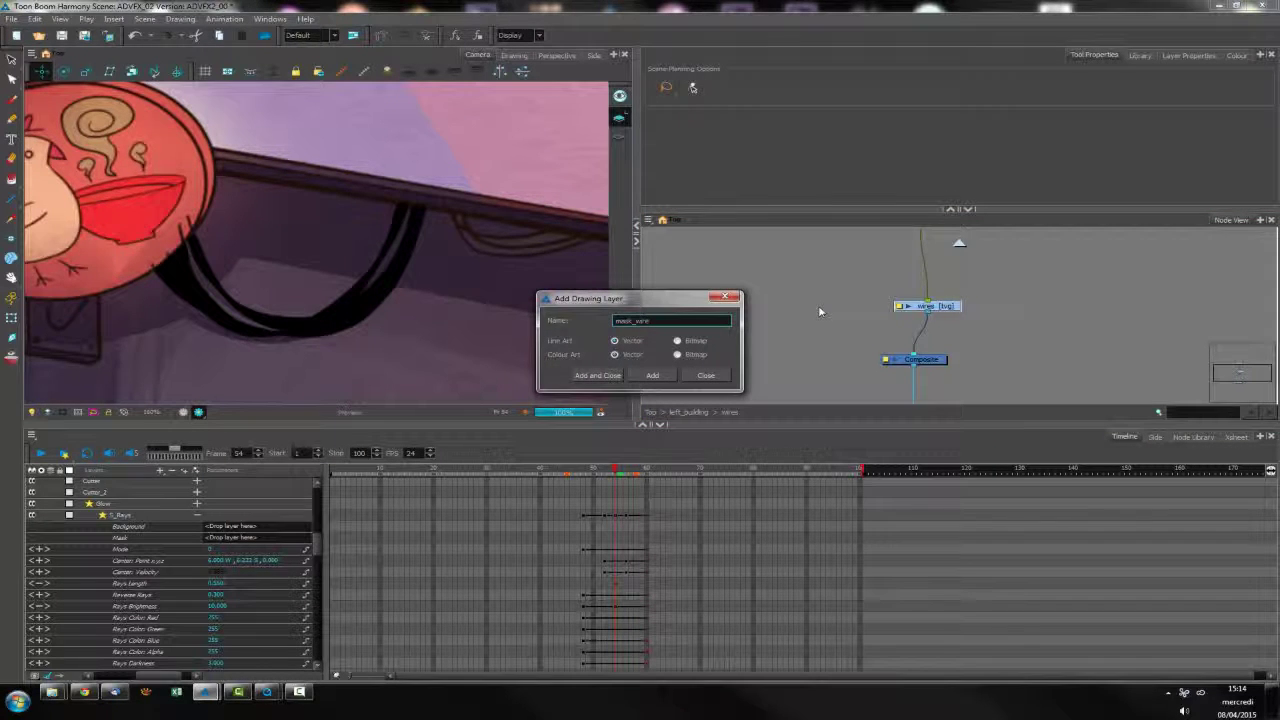
key("Return")
left_click_drag(1020, 317, 942, 364)
left_click_drag(930, 284, 908, 355)
left_click_drag(884, 307, 883, 303)
Paint a thick U-shaped brush stroke on mask_wire that covers the hanging wires beside the round sign, using an enlarged brush
left_click(375, 375)
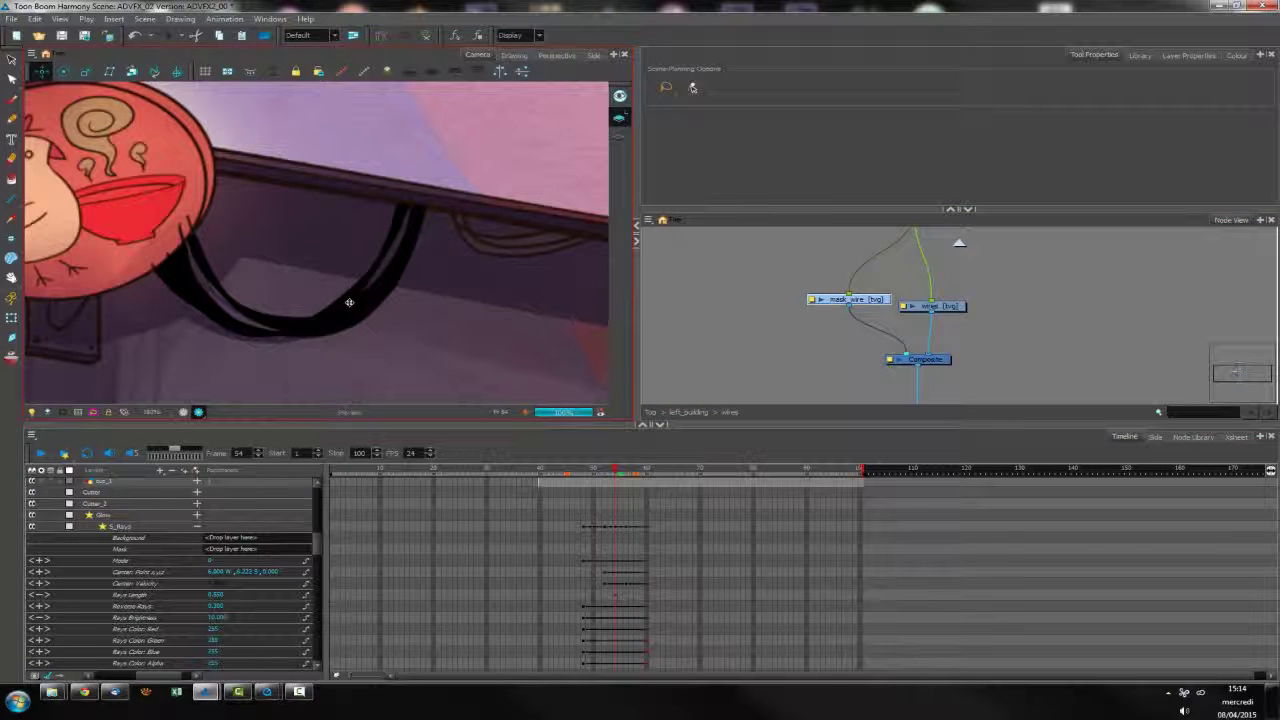
key("alt+b")
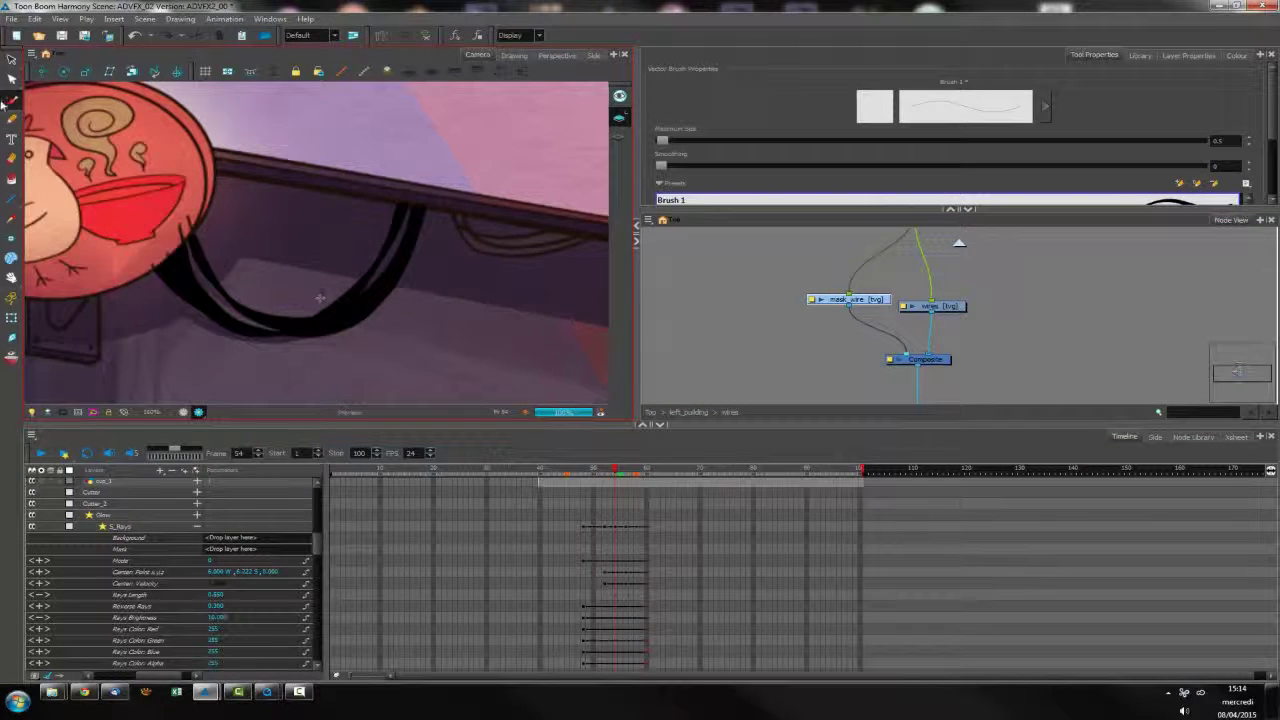
key("2")
key("2")
left_click_drag(303, 300, 365, 306)
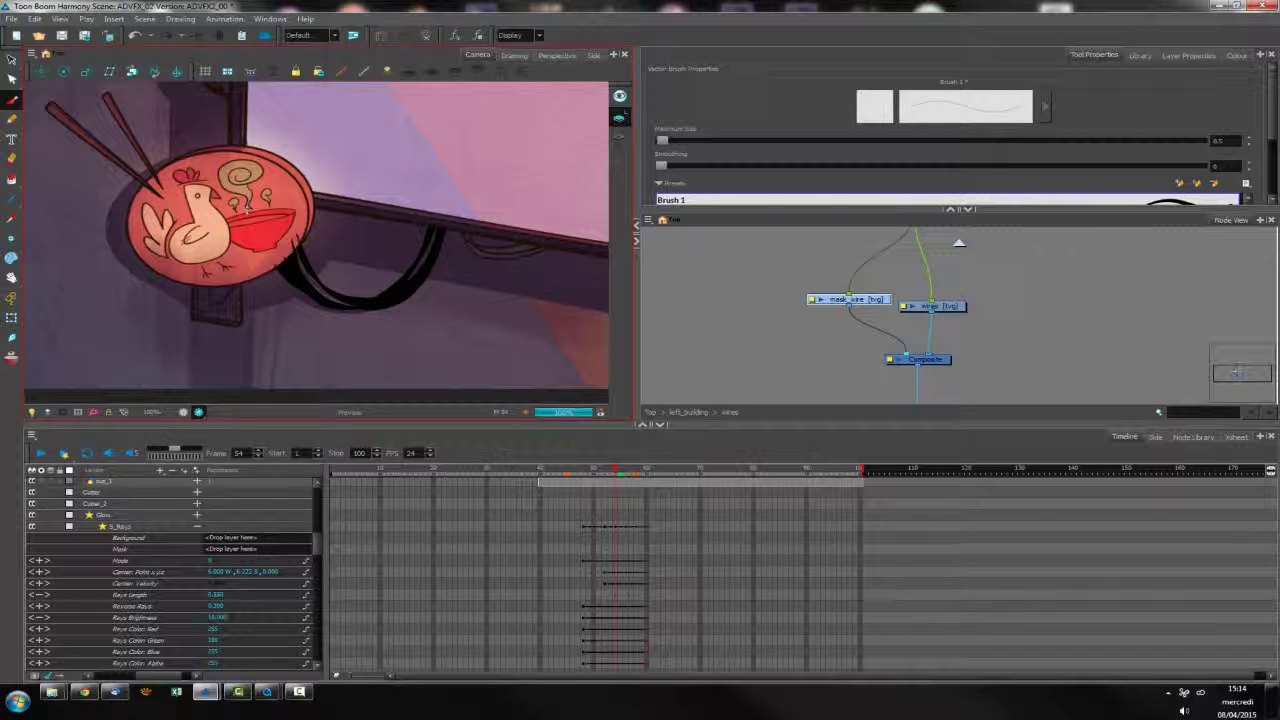
key("o")
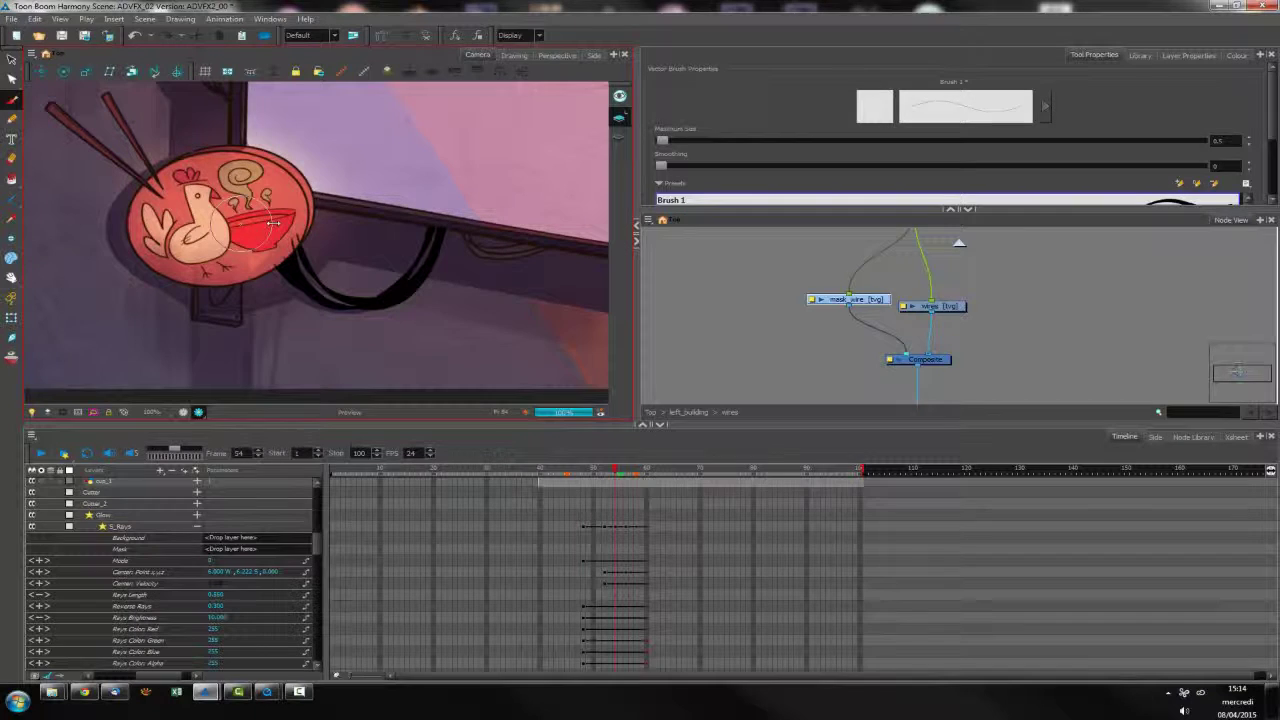
mouse_move(264, 214)
left_mouse_down()
mouse_move(308, 290)
mouse_move(365, 305)
mouse_move(410, 280)
mouse_move(445, 235)
mouse_move(448, 196)
left_mouse_up()
mouse_move(325, 315)
left_mouse_down()
mouse_move(275, 290)
mouse_move(265, 178)
left_mouse_up()
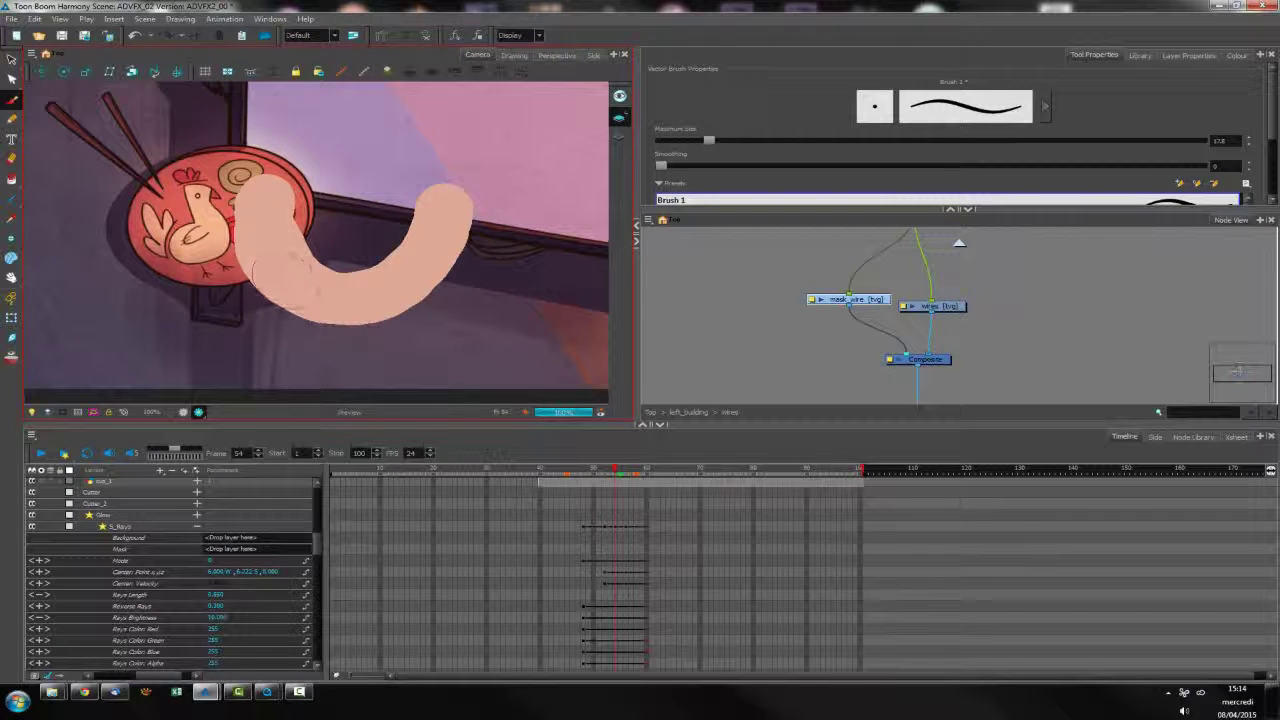
Activate the Rotate tool and adjust the spacing of mask_wire and its neighbouring nodes in the network
key("alt+3")
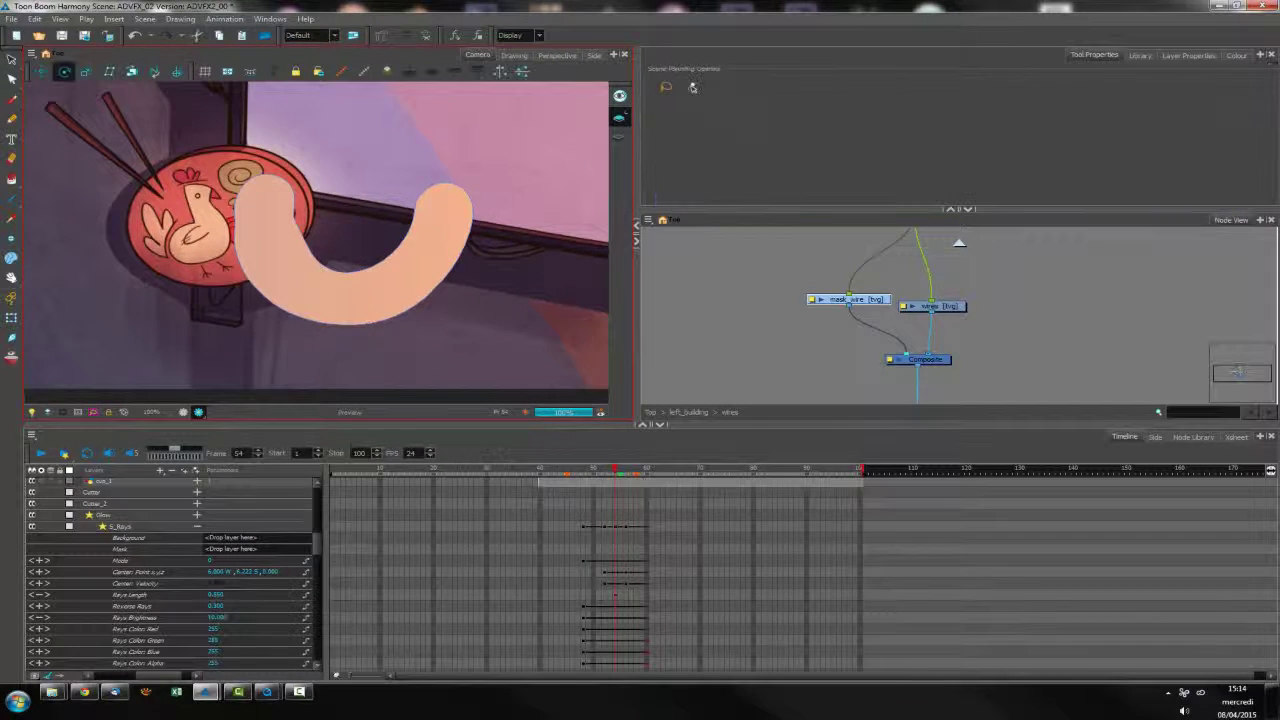
left_click_drag(867, 301, 865, 304)
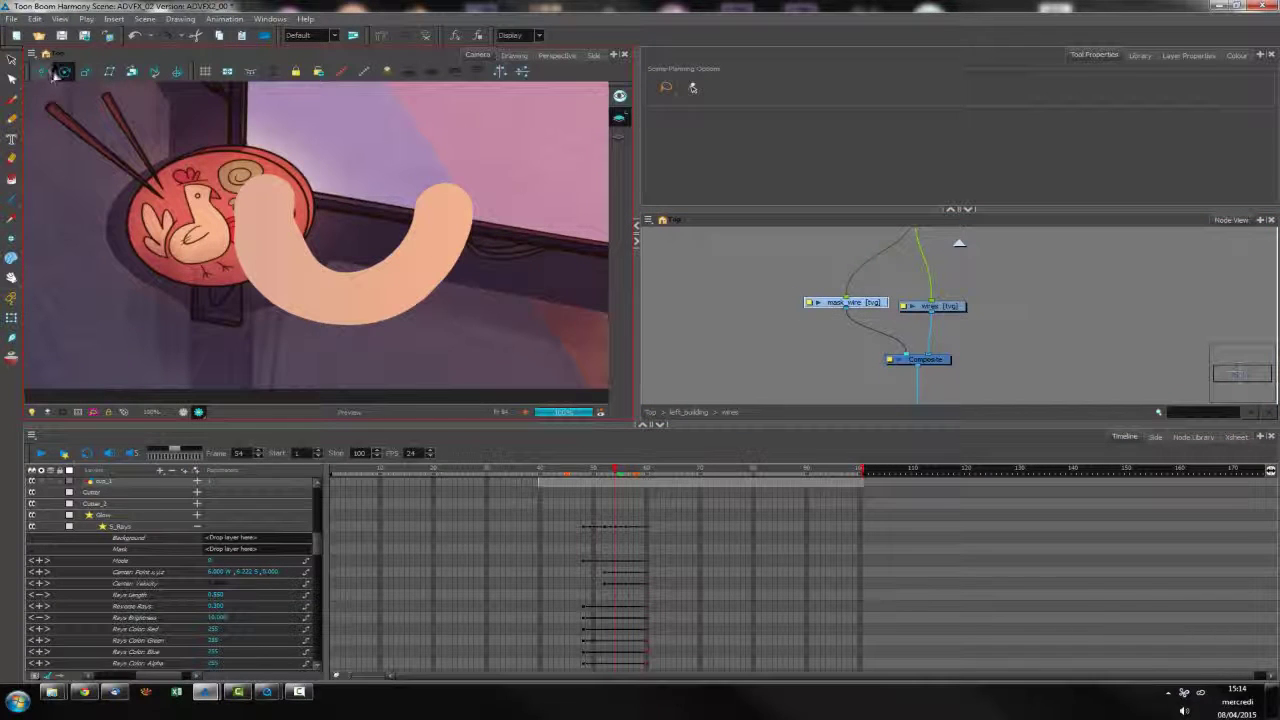
left_click(840, 244)
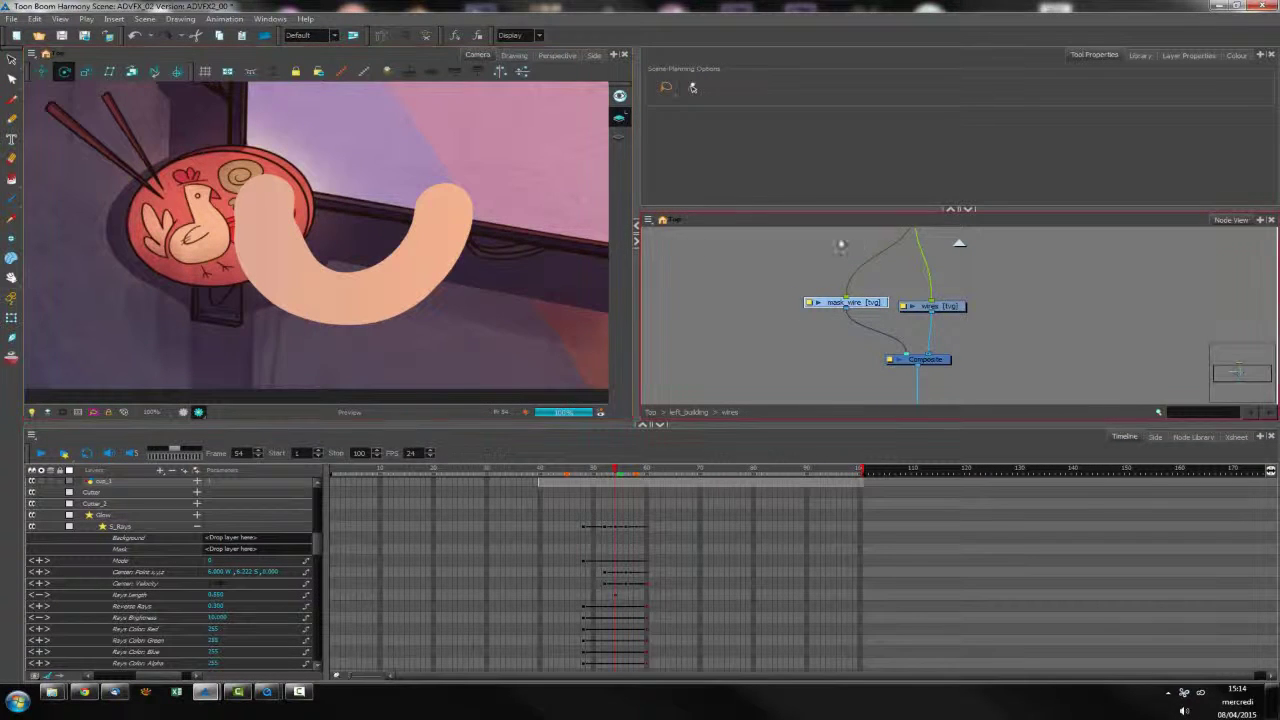
left_click_drag(863, 303, 996, 315)
Add a peg and a copy of the Composite node in the empty area beside the wires network
scroll(951, 372, "down", 2)
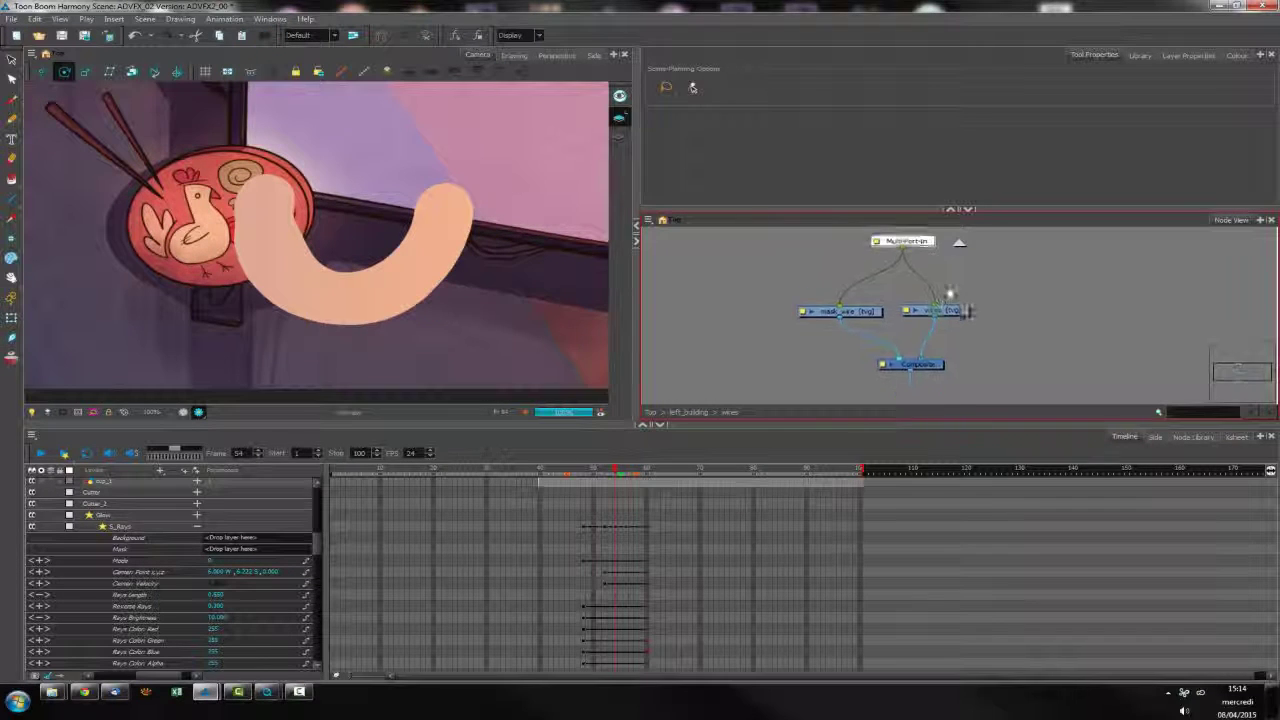
scroll(951, 372, "down", 3)
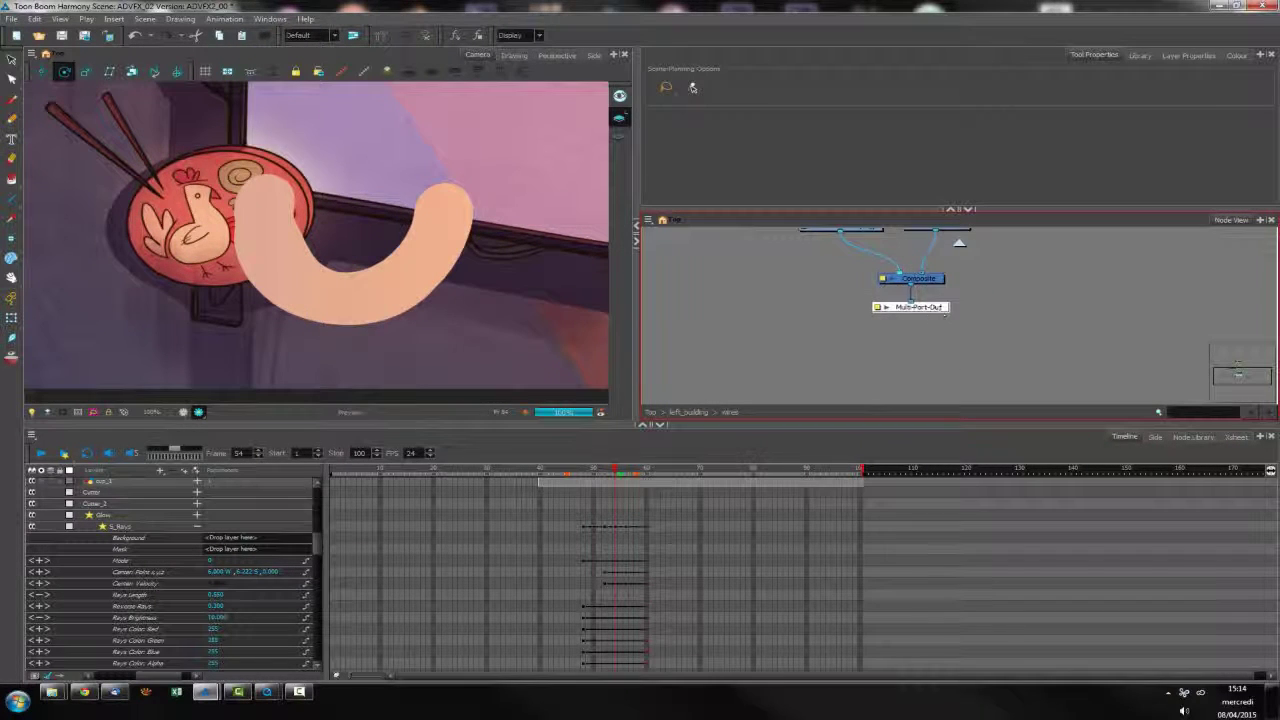
scroll(971, 371, "up", 3)
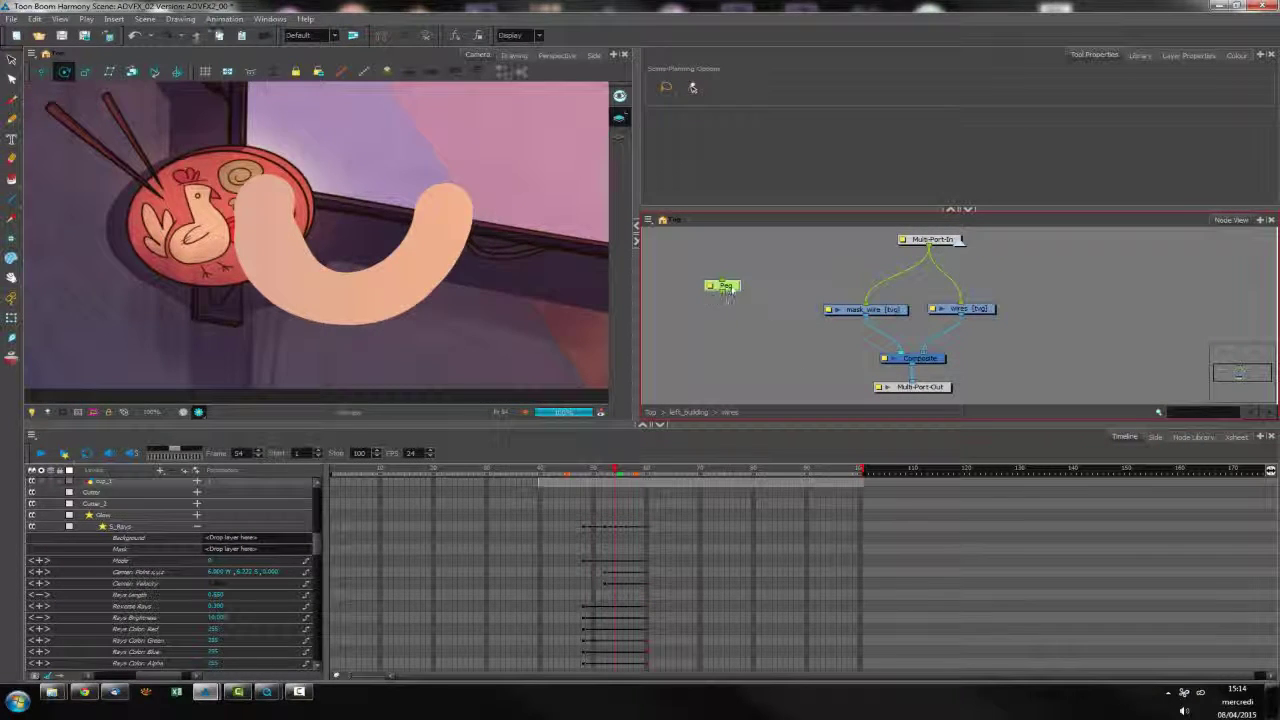
left_click_drag(720, 288, 724, 287)
left_click(738, 329)
left_click_drag(937, 361, 941, 359)
key("ctrl+c")
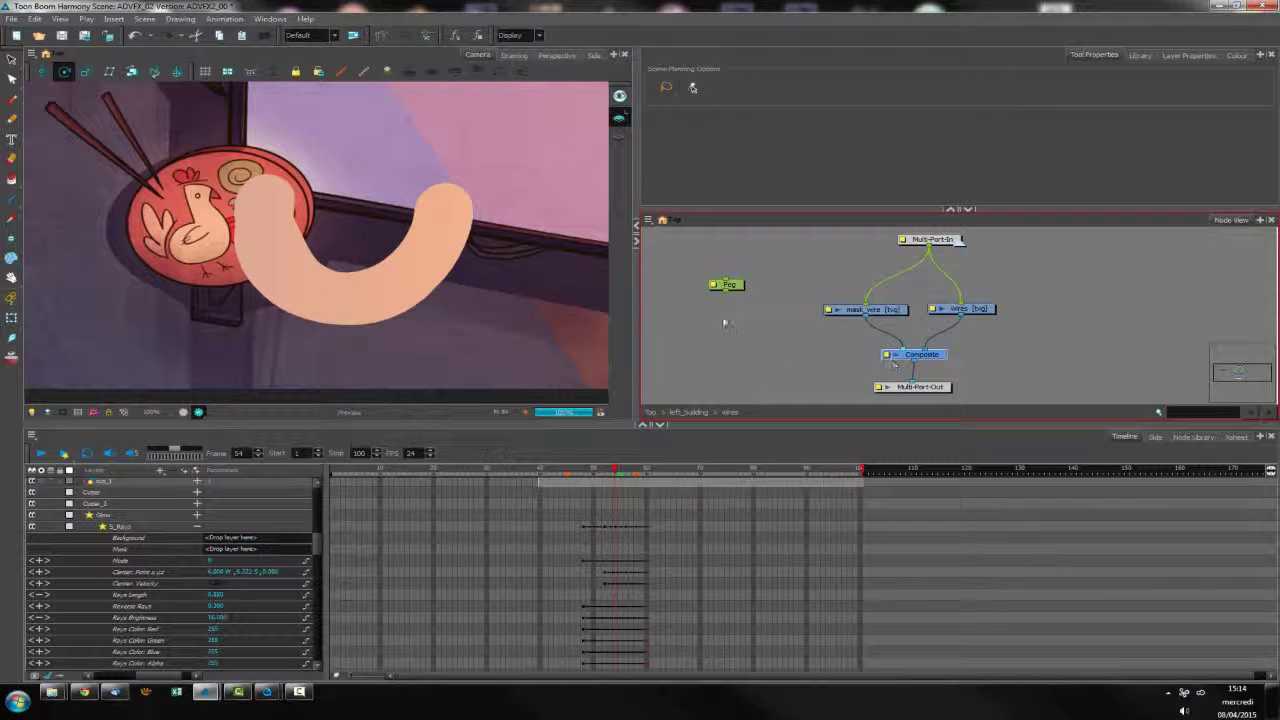
key("ctrl+v")
left_click_drag(769, 309, 755, 312)
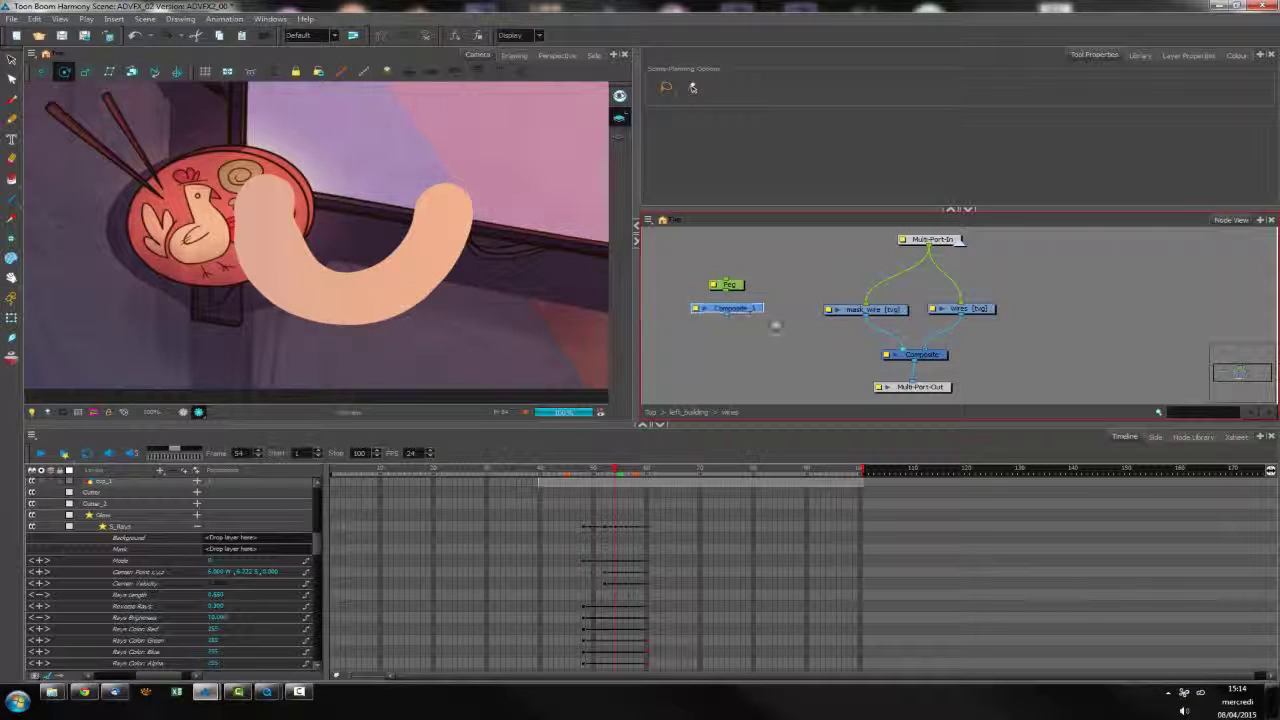
left_click_drag(863, 315, 860, 311)
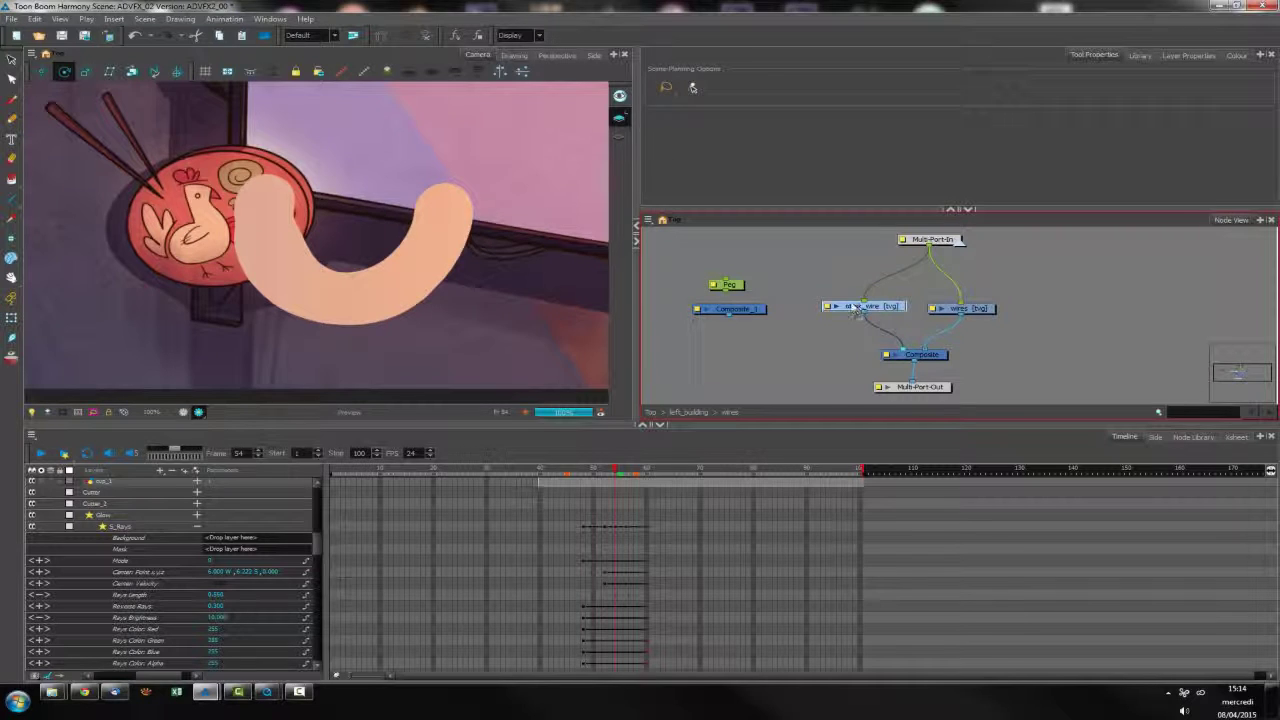
left_click(757, 363)
left_click_drag(888, 309, 890, 307)
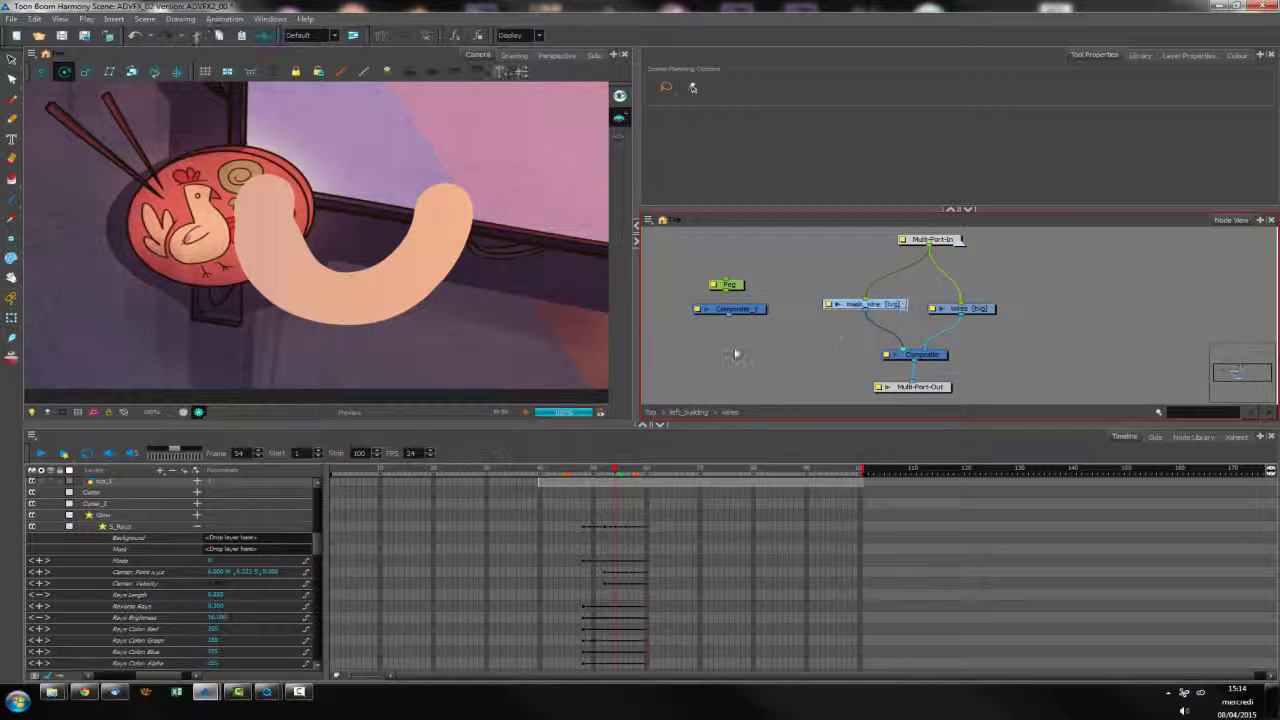
left_click(746, 357)
key("ctrl+r")
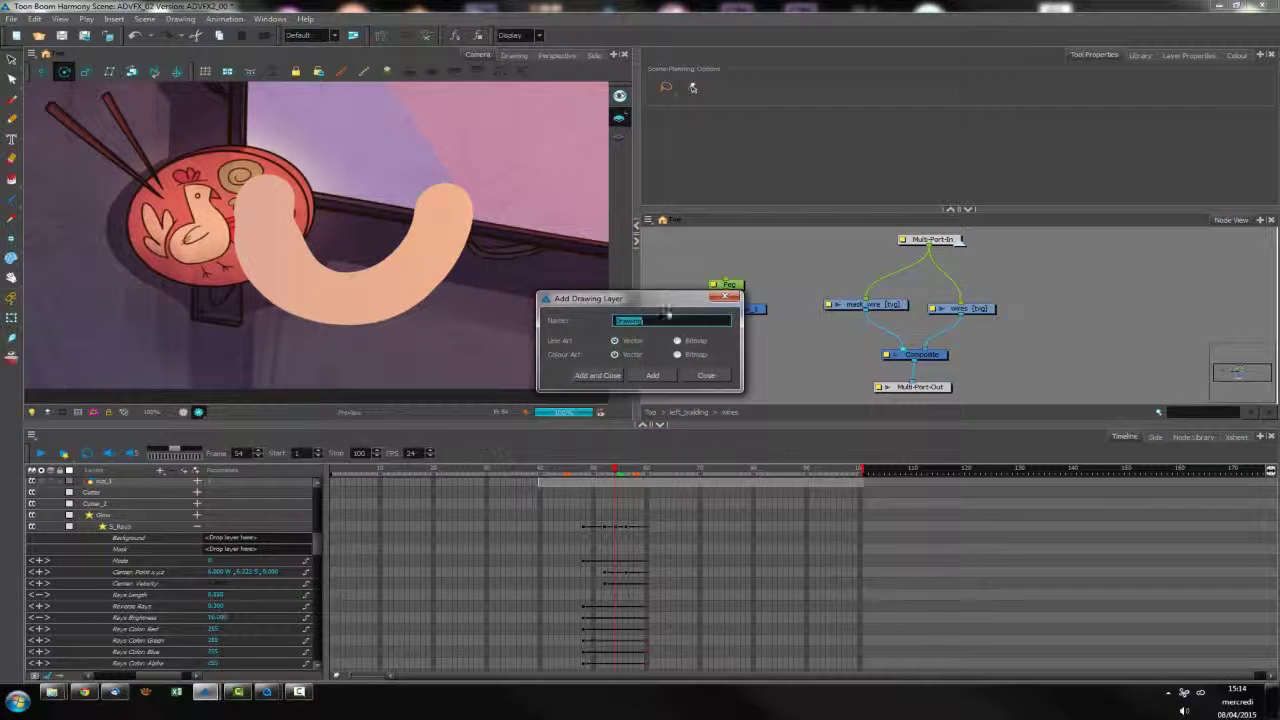
left_click_drag(668, 300, 695, 324)
left_click(712, 383)
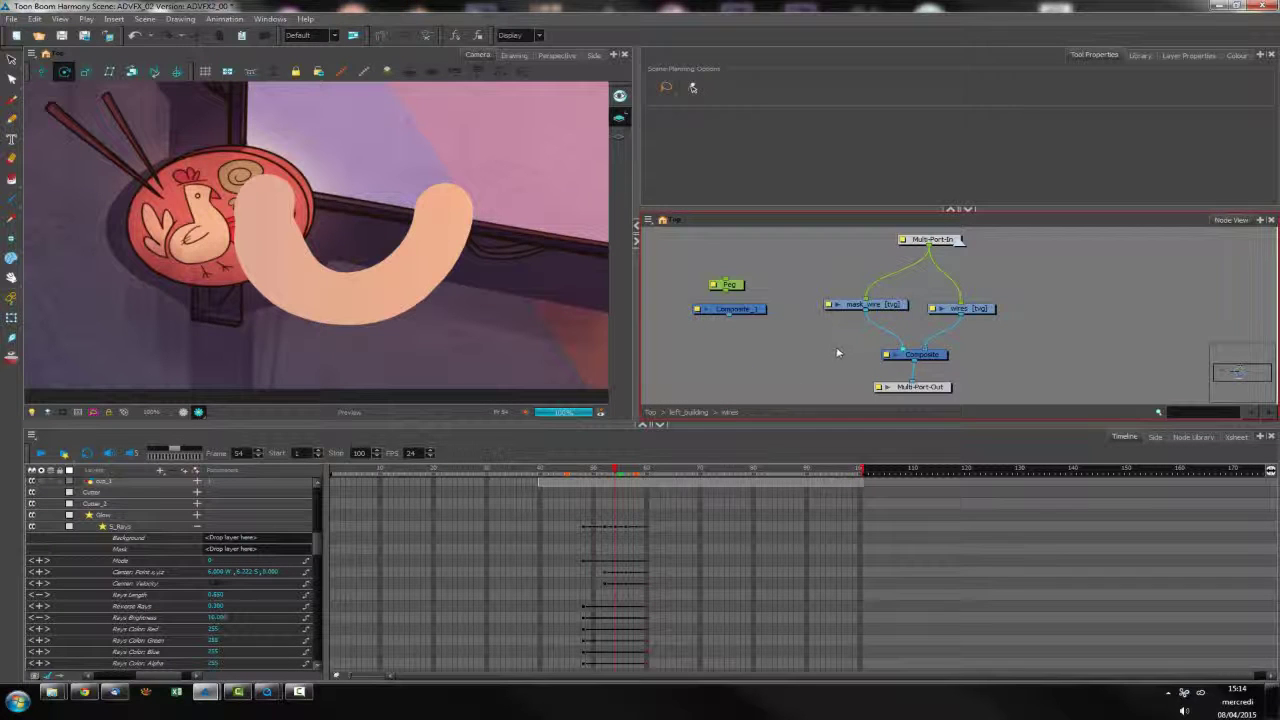
Review the Advanced options of Paste Special with the mask_wire node selected, and close the dialog without pasting
left_click(888, 308)
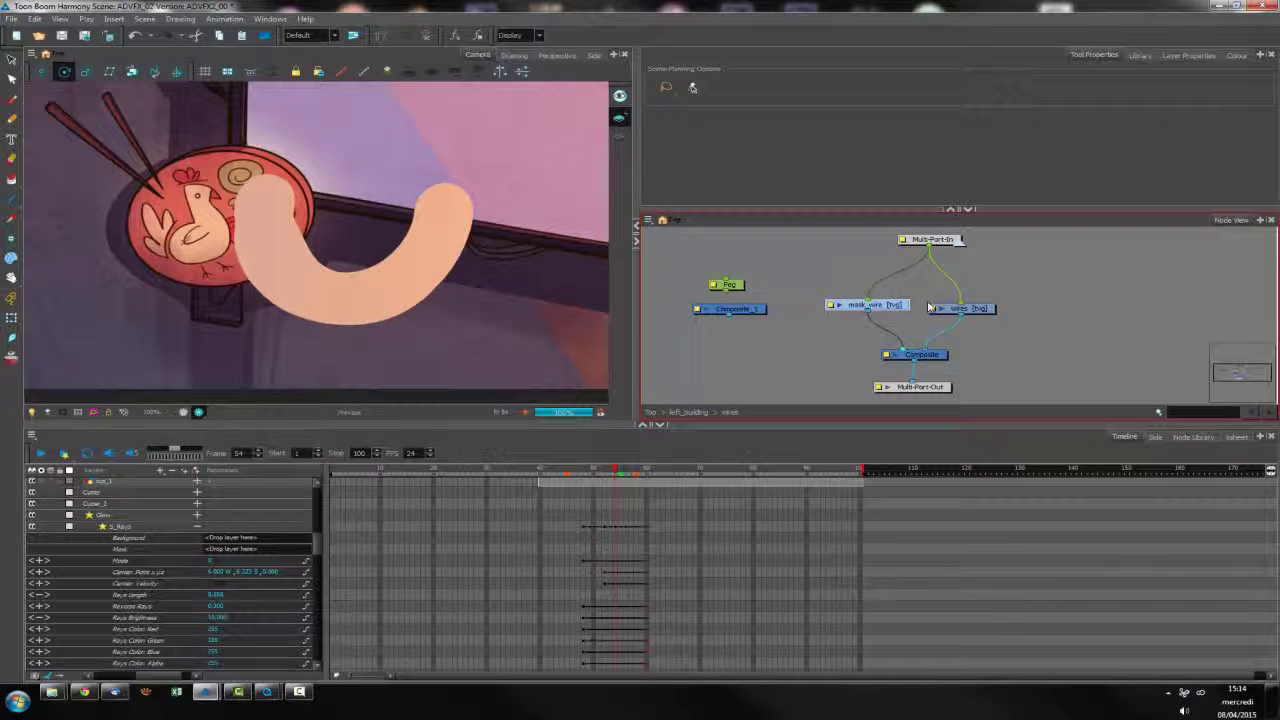
left_click_drag(896, 311, 903, 311)
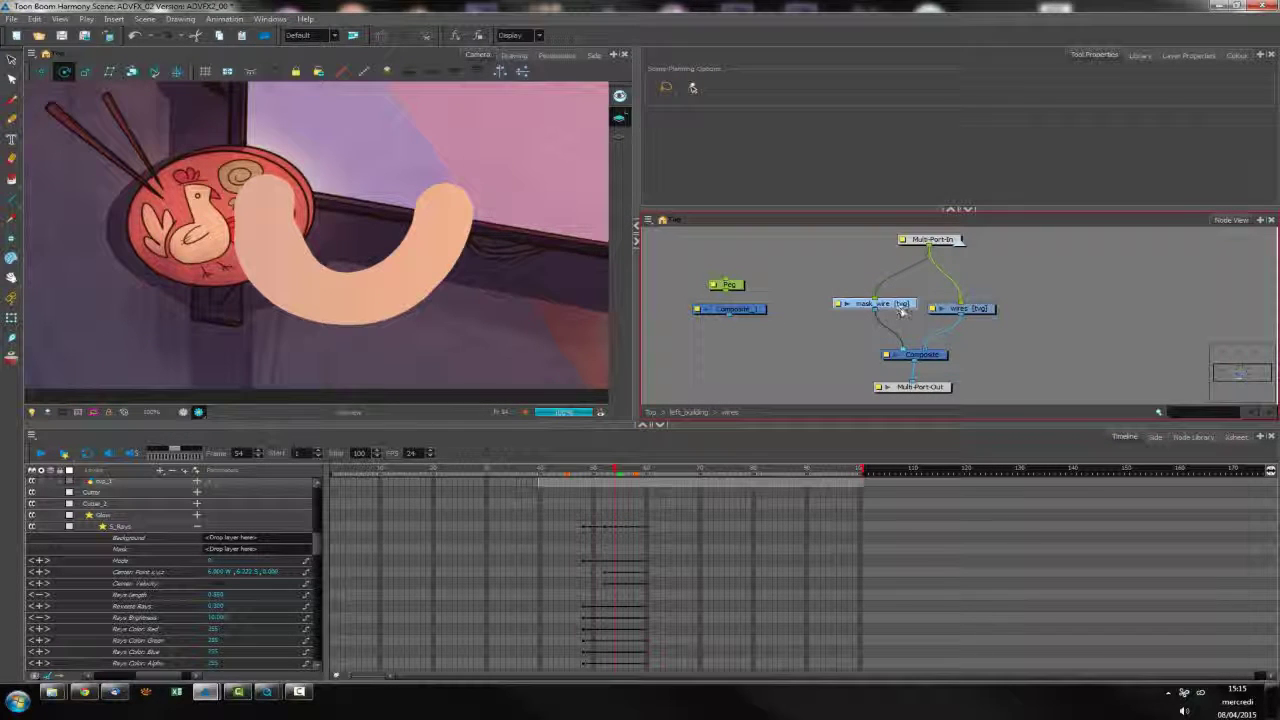
right_click(785, 278)
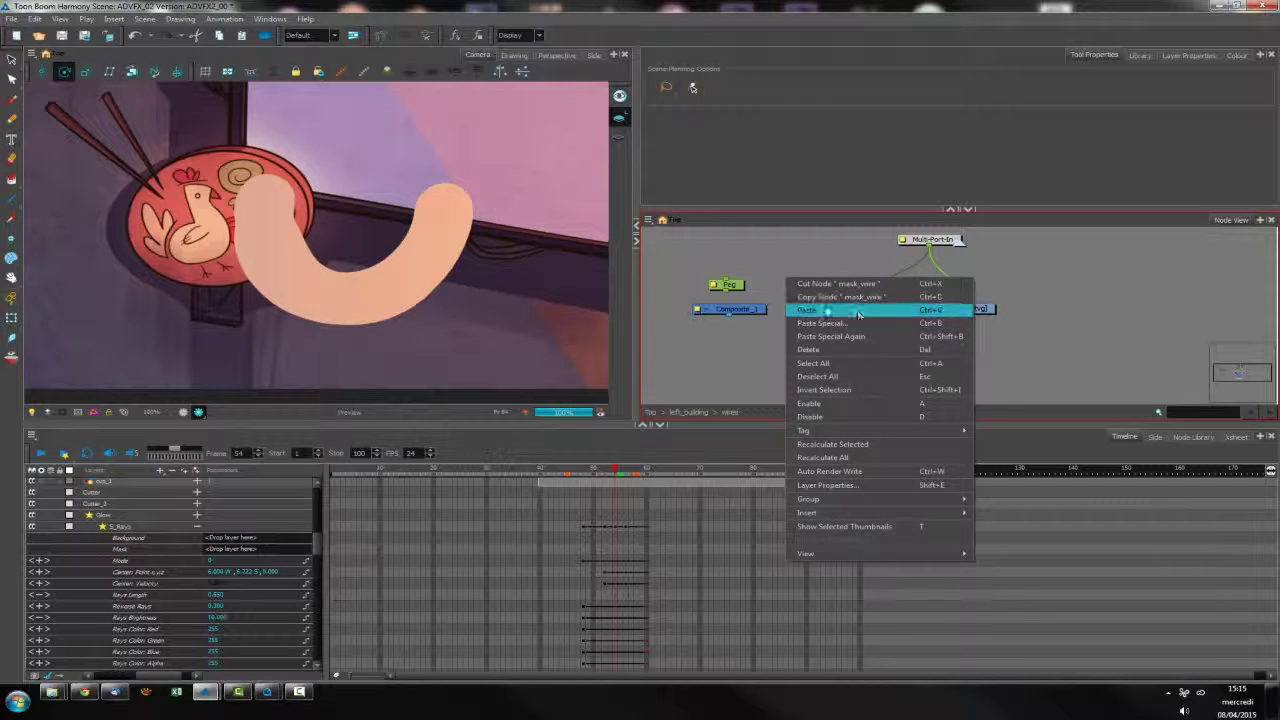
left_click(1122, 280)
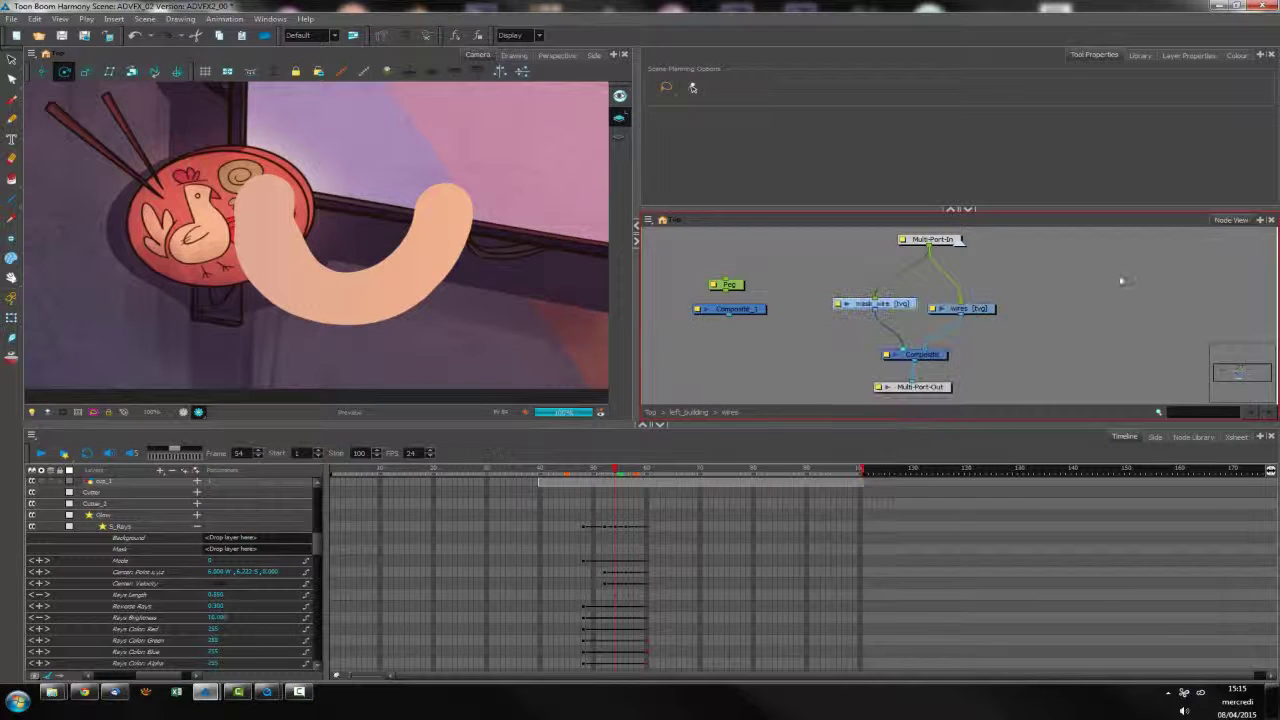
left_click_drag(962, 246, 953, 252)
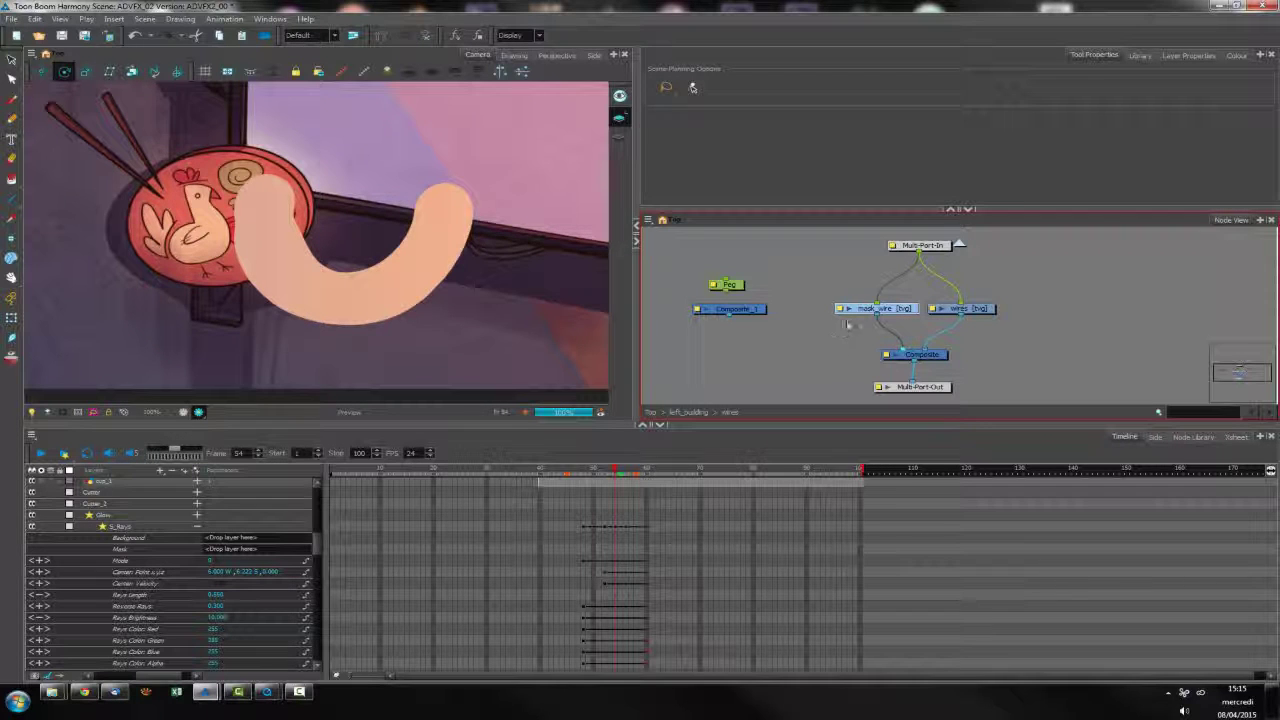
key("ctrl+b")
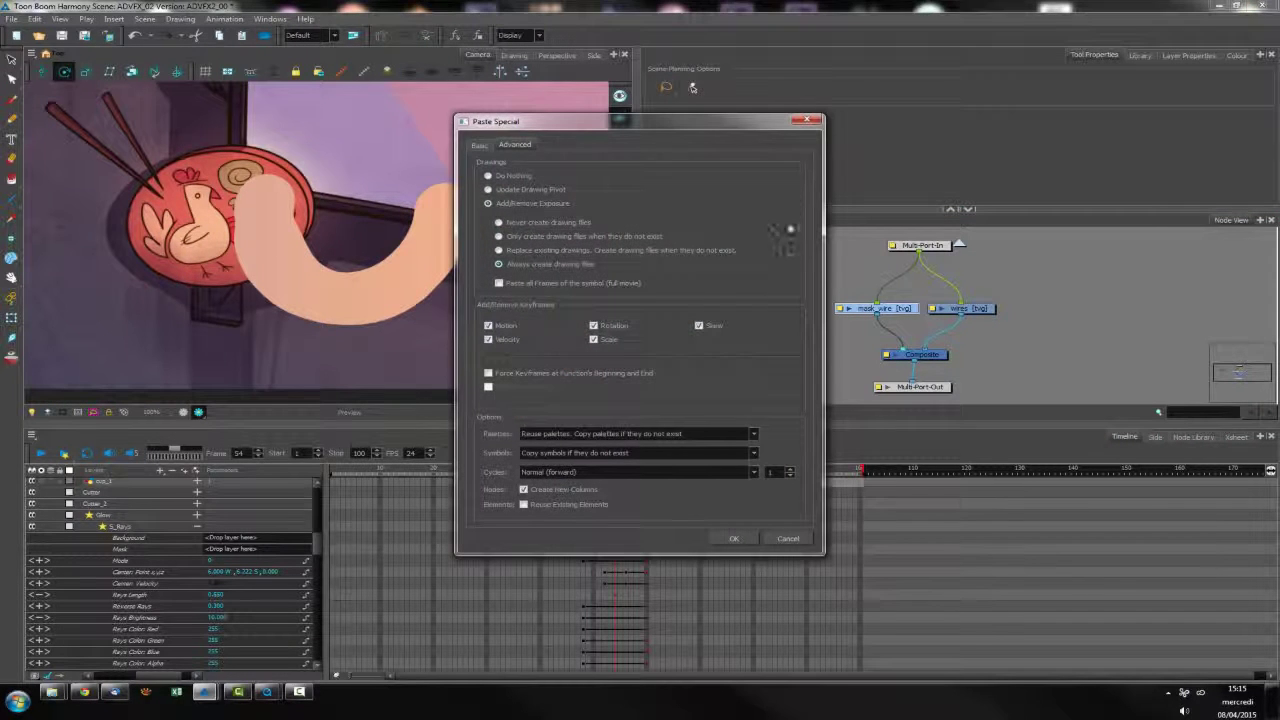
left_click_drag(640, 121, 725, 127)
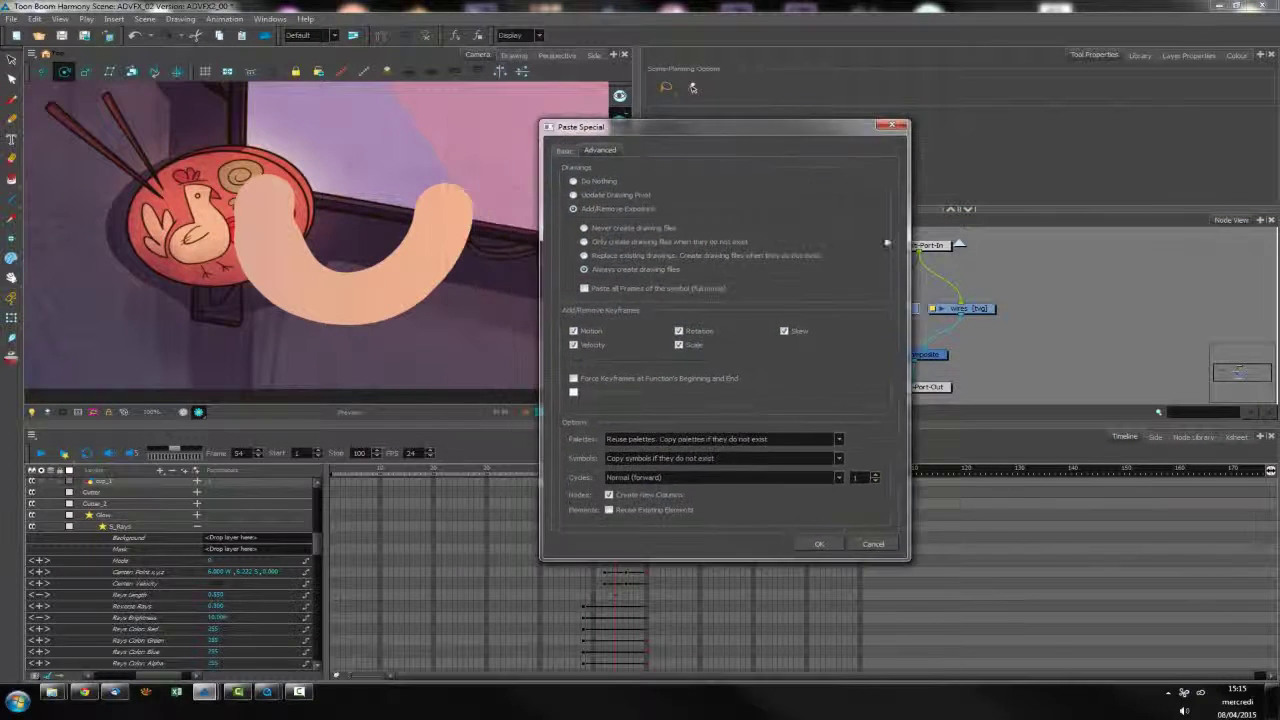
left_click(873, 545)
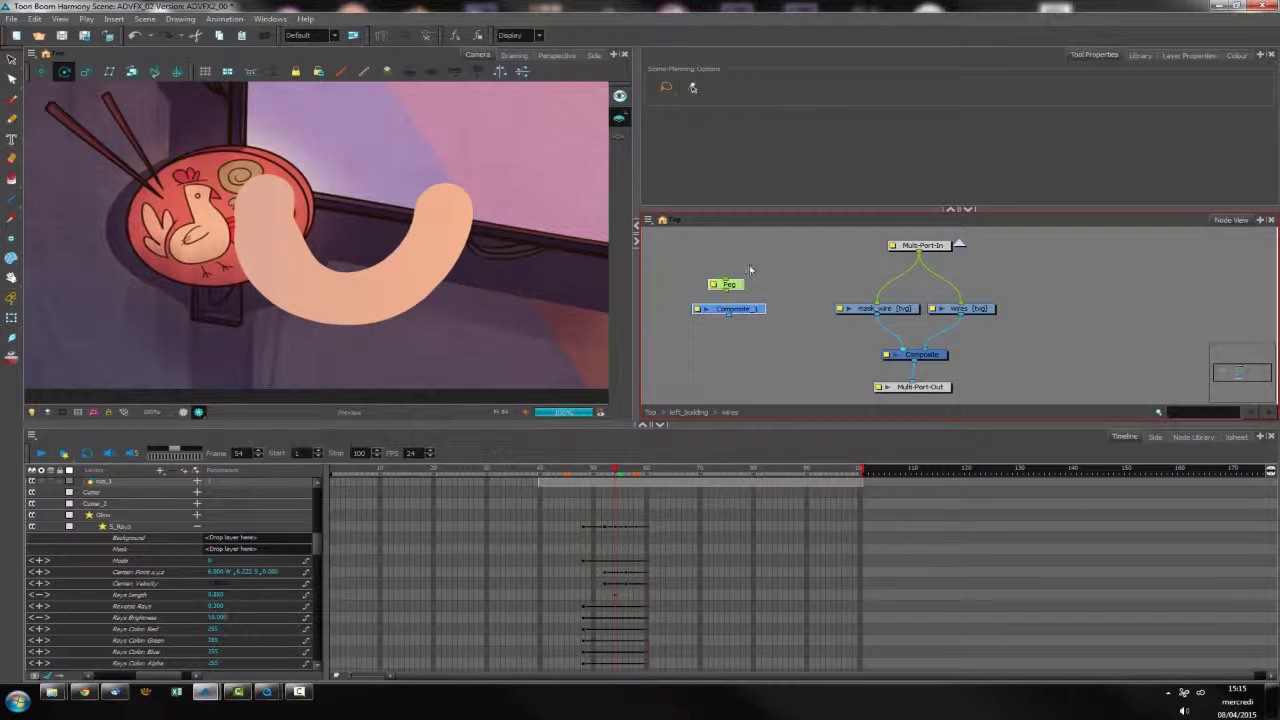
Delete the unconnected Peg and Composite_1 nodes from the wires network
key("Delete")
left_click(32, 86)
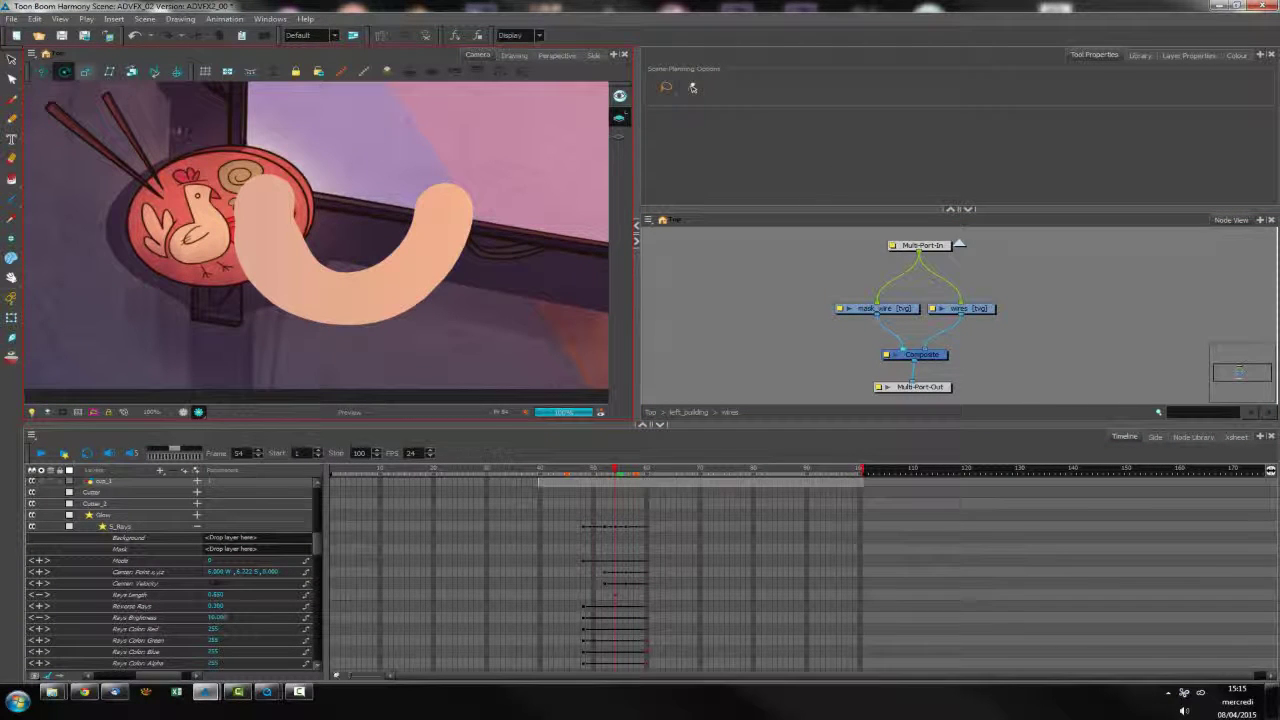
Move to the start of the timeline and step back and forth between the Reverse Rays keyframes
left_click(643, 566)
key("shift+period")
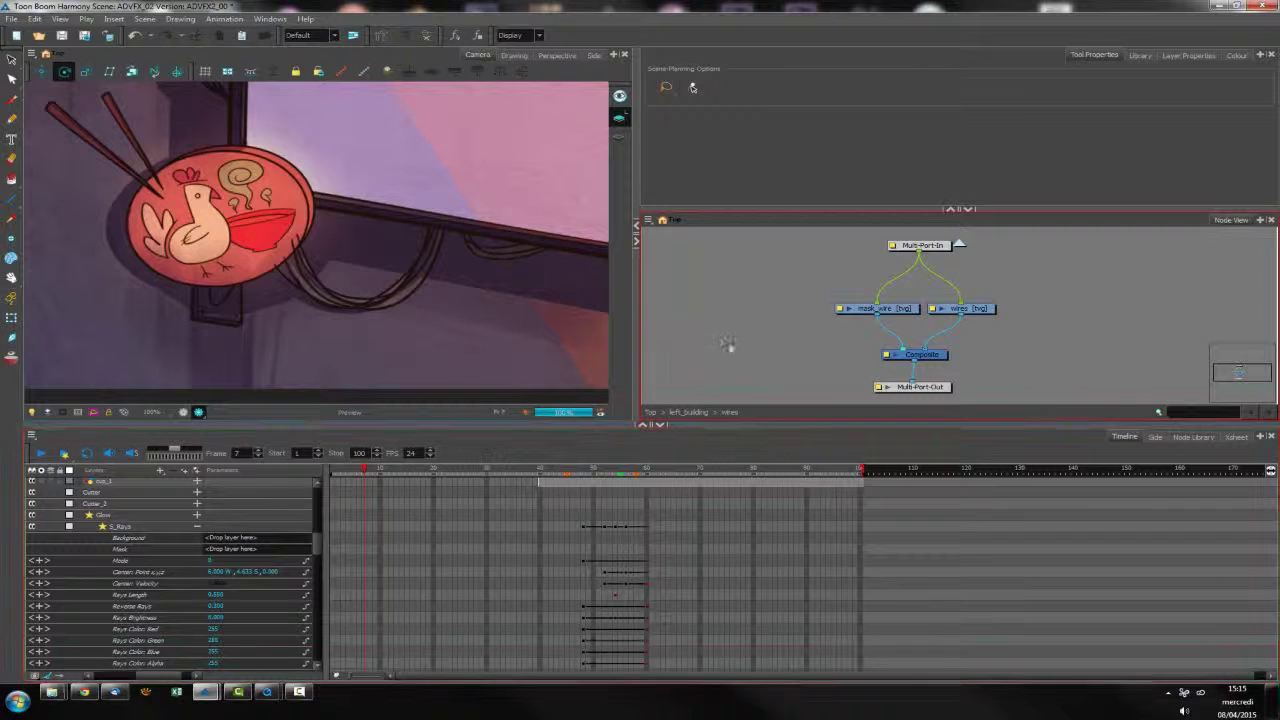
left_click(584, 607)
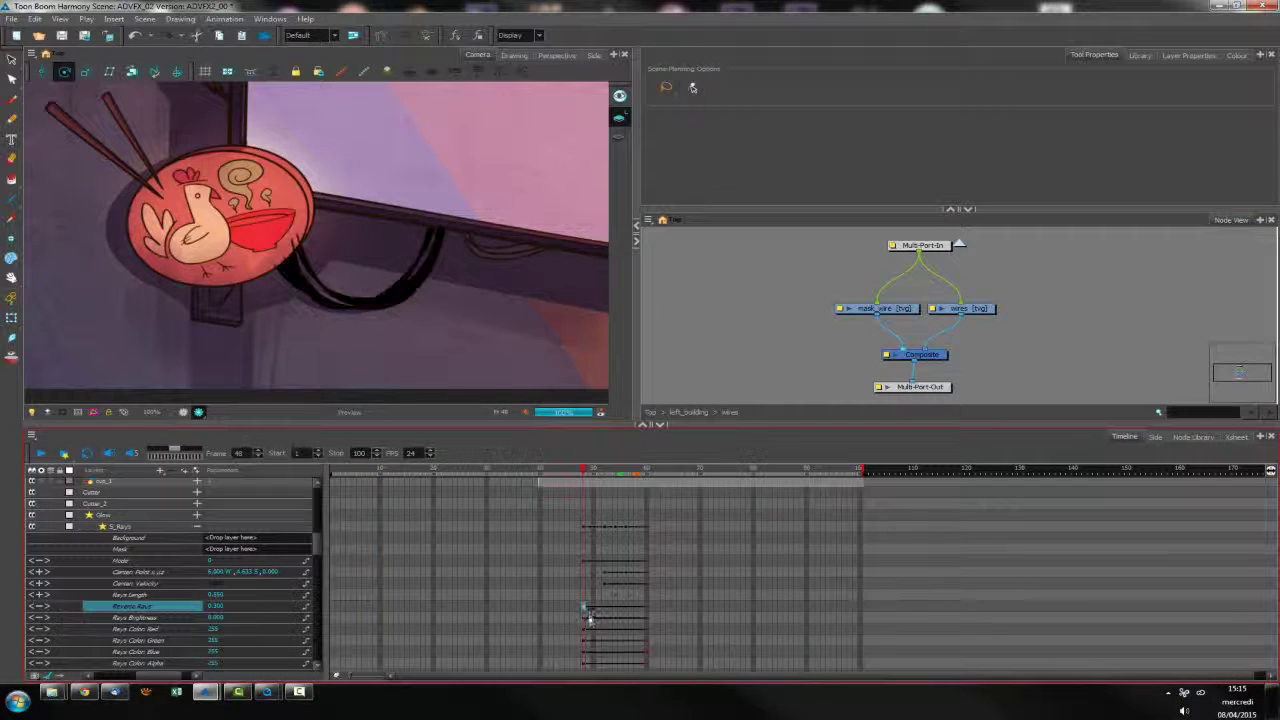
key("apostrophe")
key("semicolon")
key("apostrophe")
key("semicolon")
key("apostrophe")
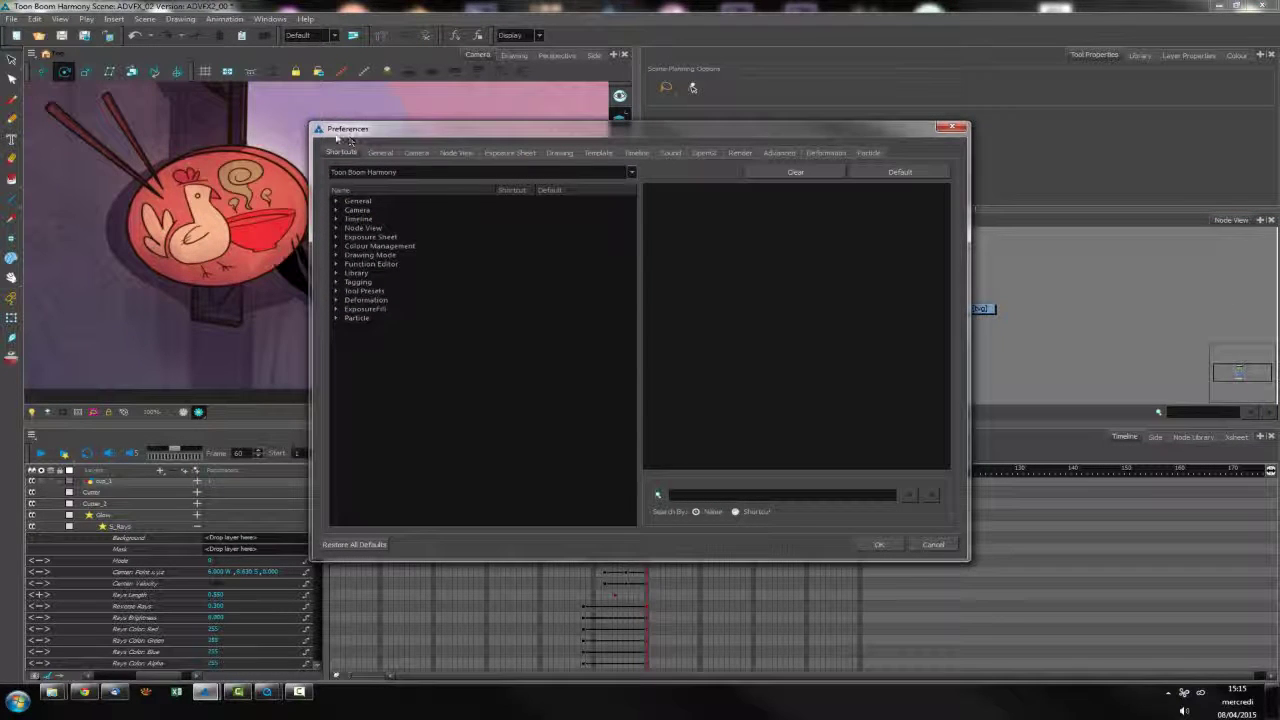
Try to assign F as the shortcut for Go to the Eighth Drawing in the General category, allowing a duplicate shortcut
left_click(336, 201)
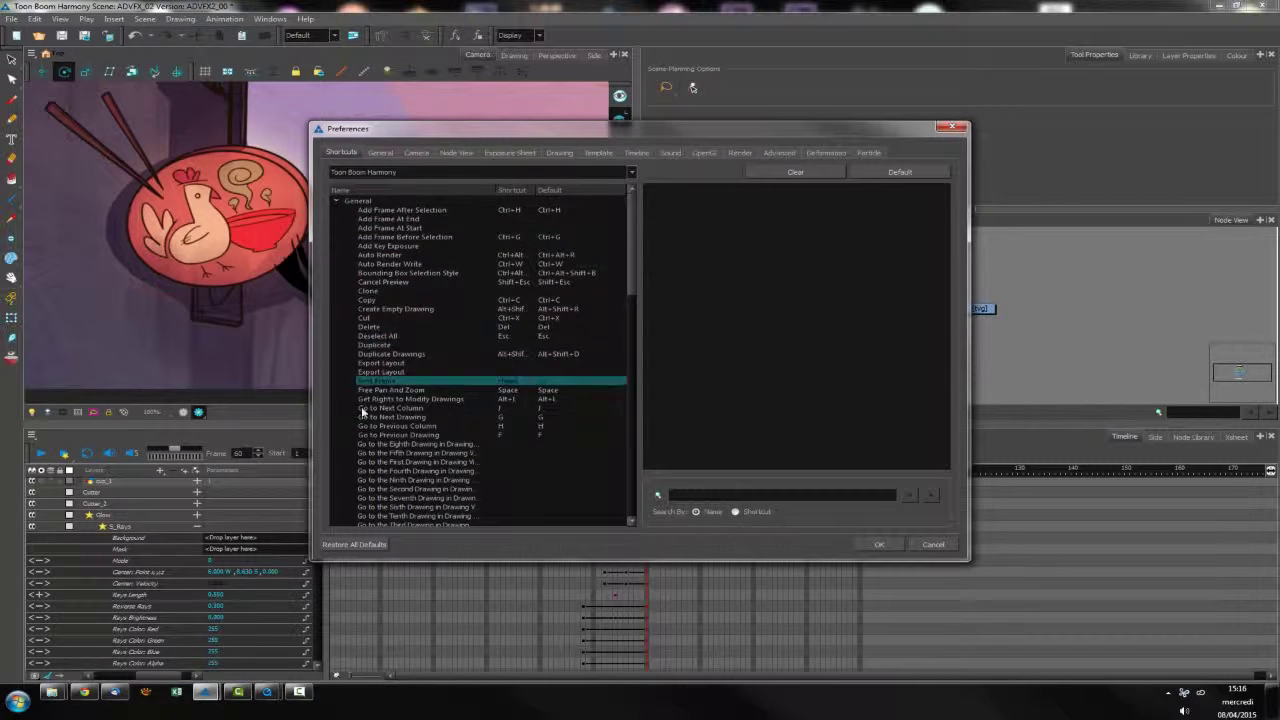
left_click(420, 444)
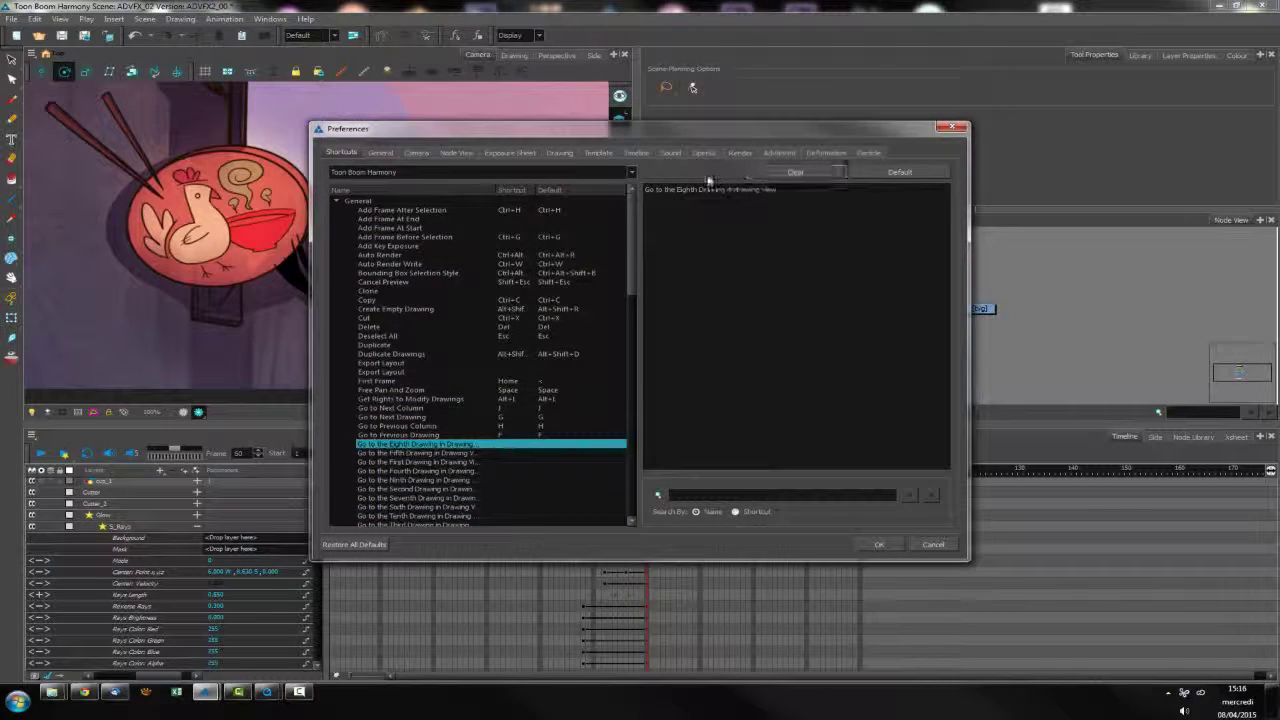
key("f")
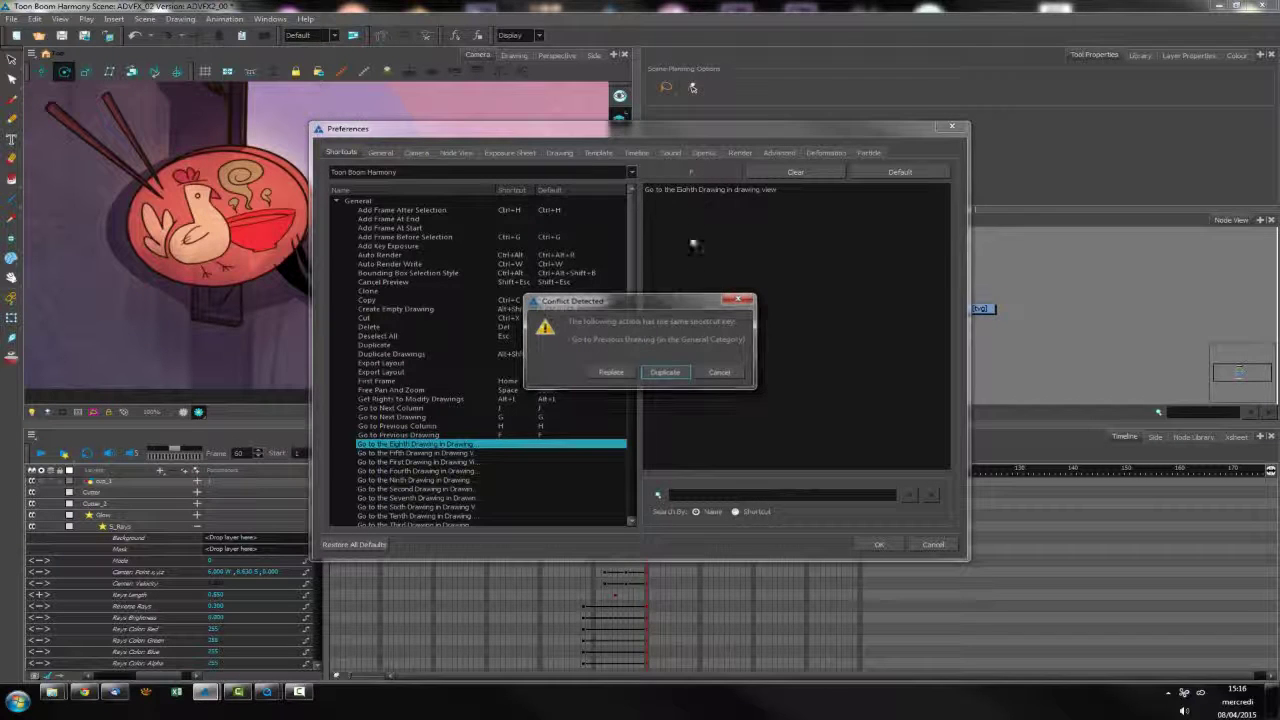
left_click(664, 372)
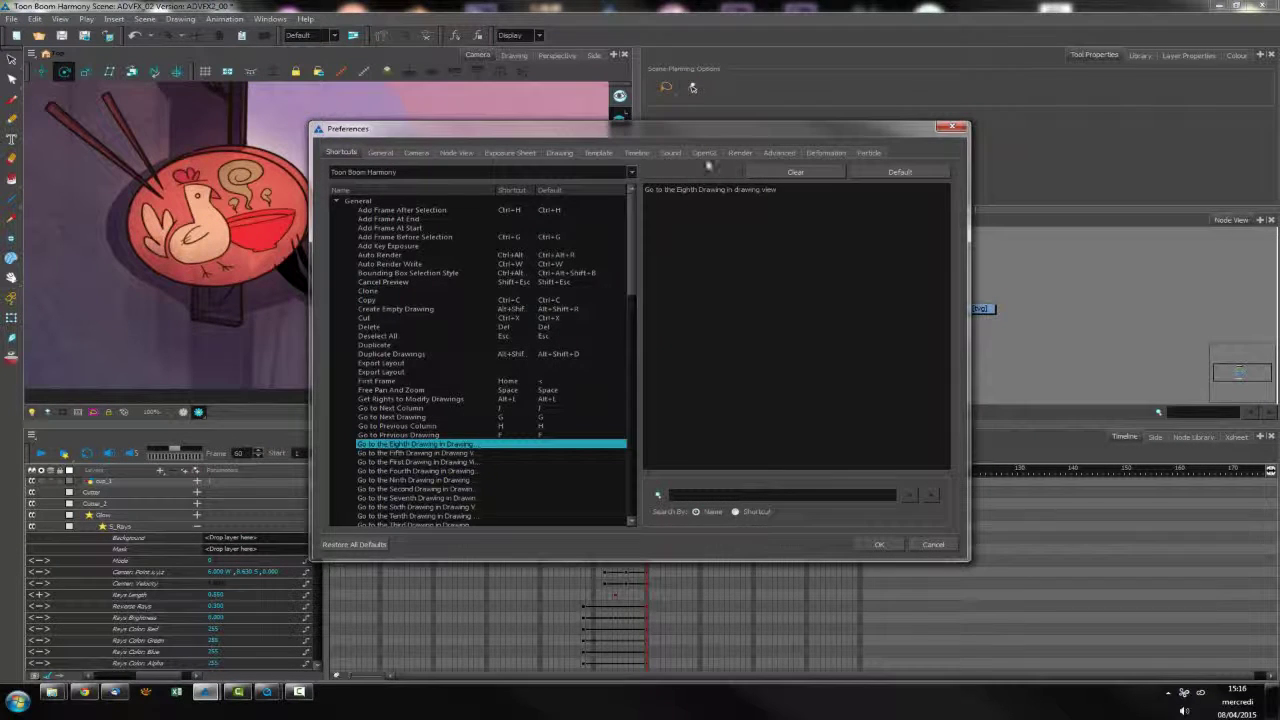
Examine the General and Timeline shortcut lists, and close the preferences without saving
scroll(636, 320, "down", 5)
left_click_drag(643, 332, 628, 280)
left_click(336, 201)
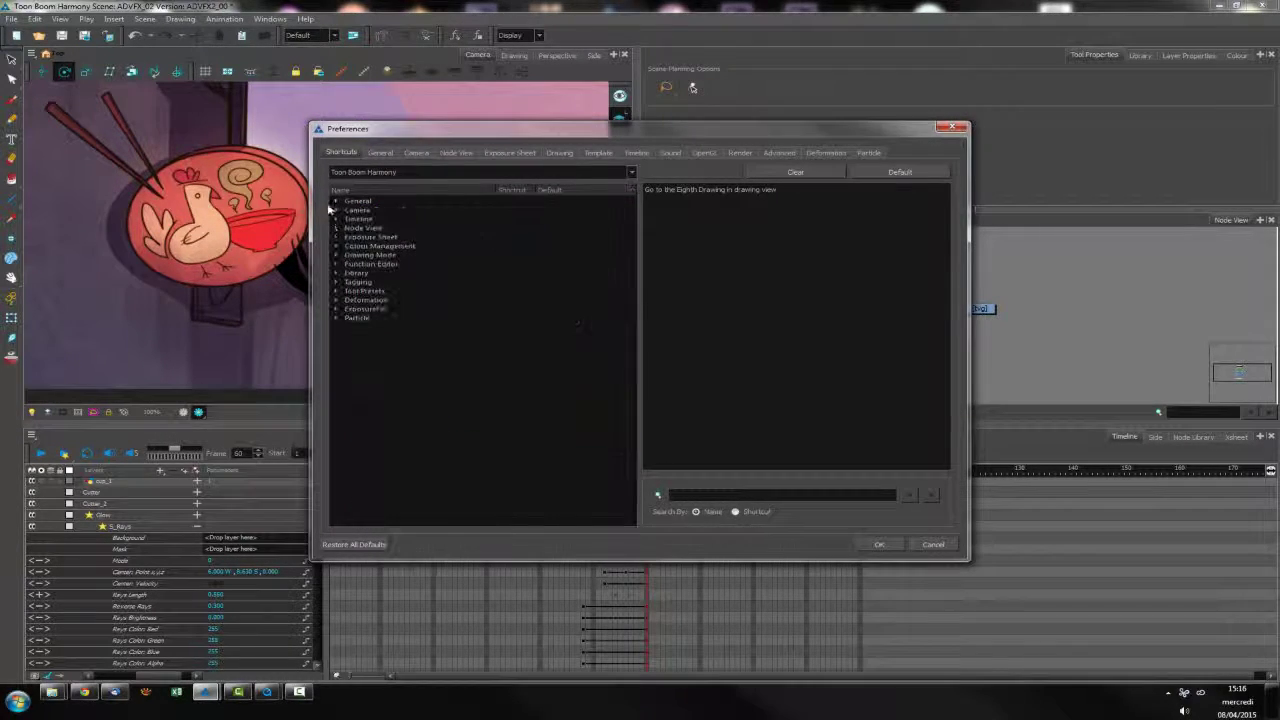
left_click(336, 201)
mouse_move(631, 243)
left_mouse_down()
mouse_move(633, 425)
mouse_move(631, 250)
left_mouse_up()
left_click(336, 201)
left_click(337, 220)
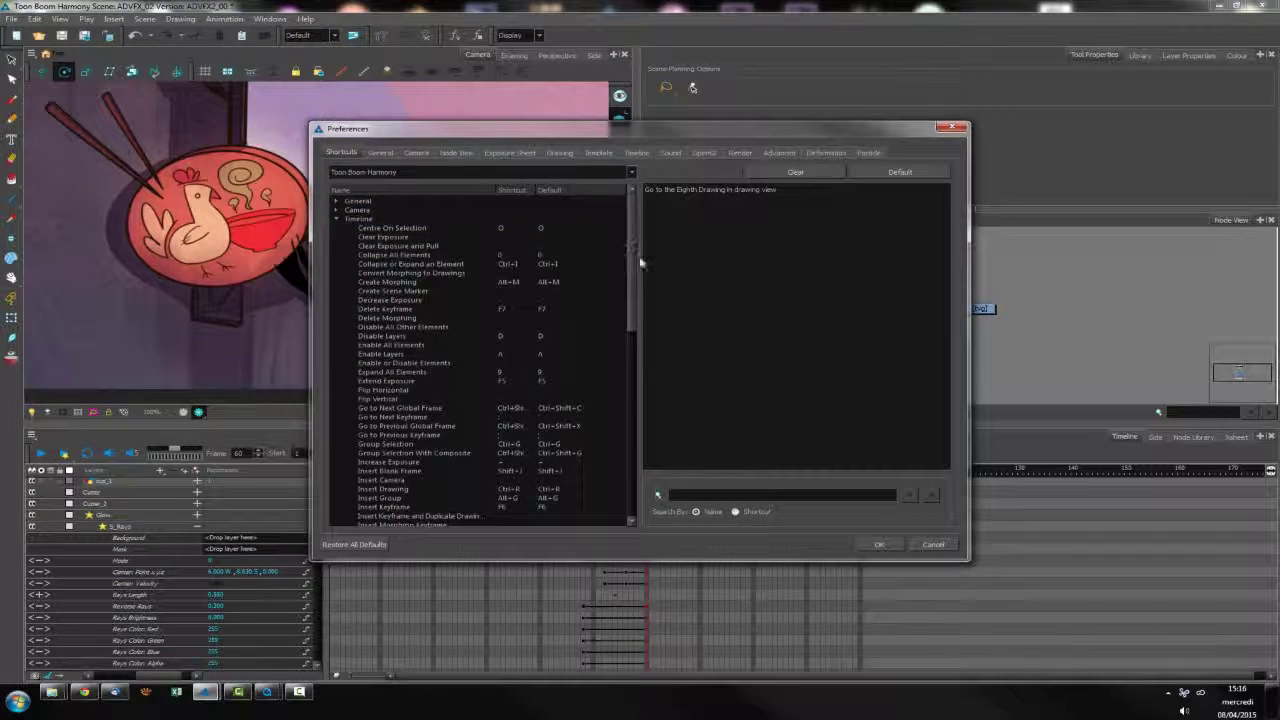
left_click_drag(632, 265, 632, 455)
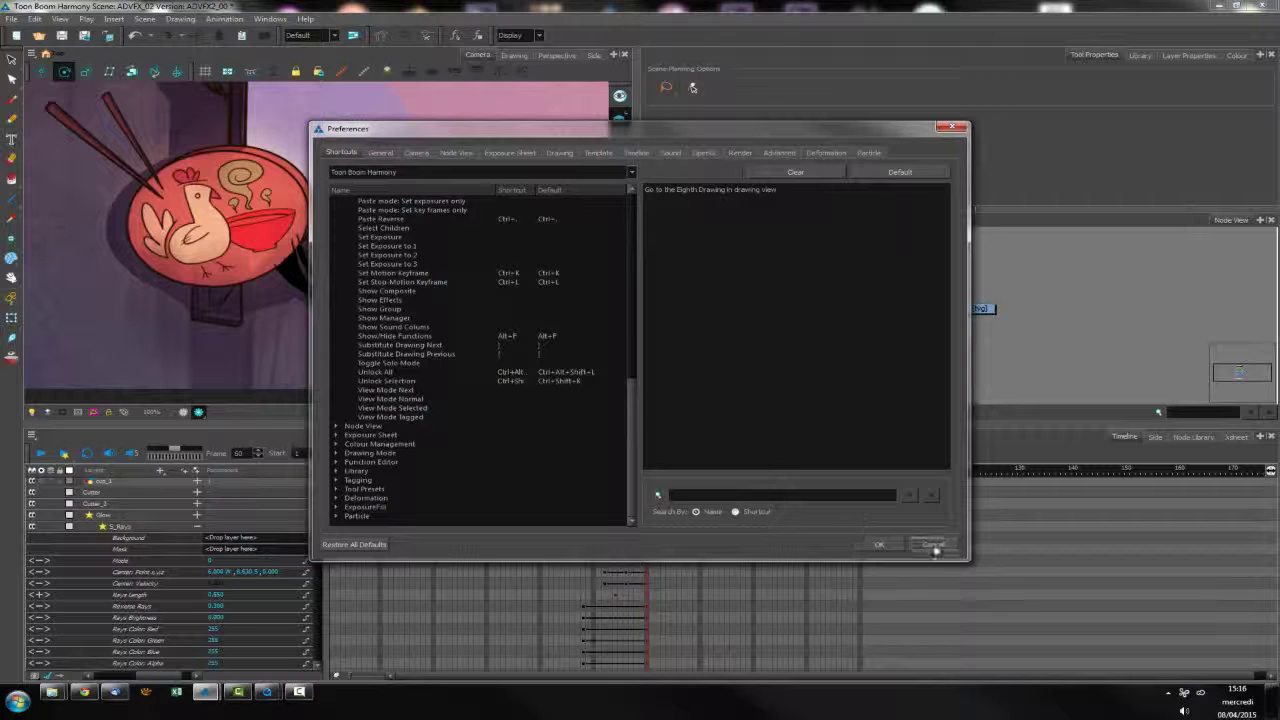
left_click(932, 545)
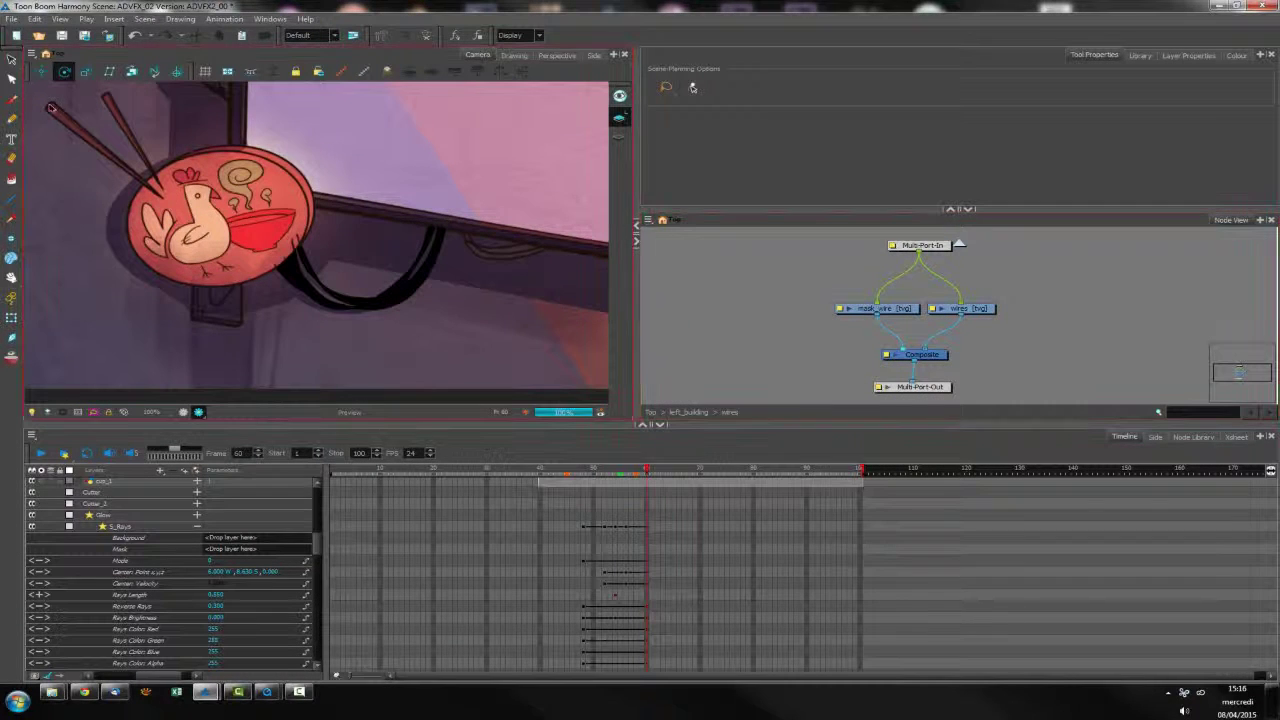
Switch the active transform tool through Translate, Rotate, Scale and Skew
left_click(62, 73)
key("alt+2")
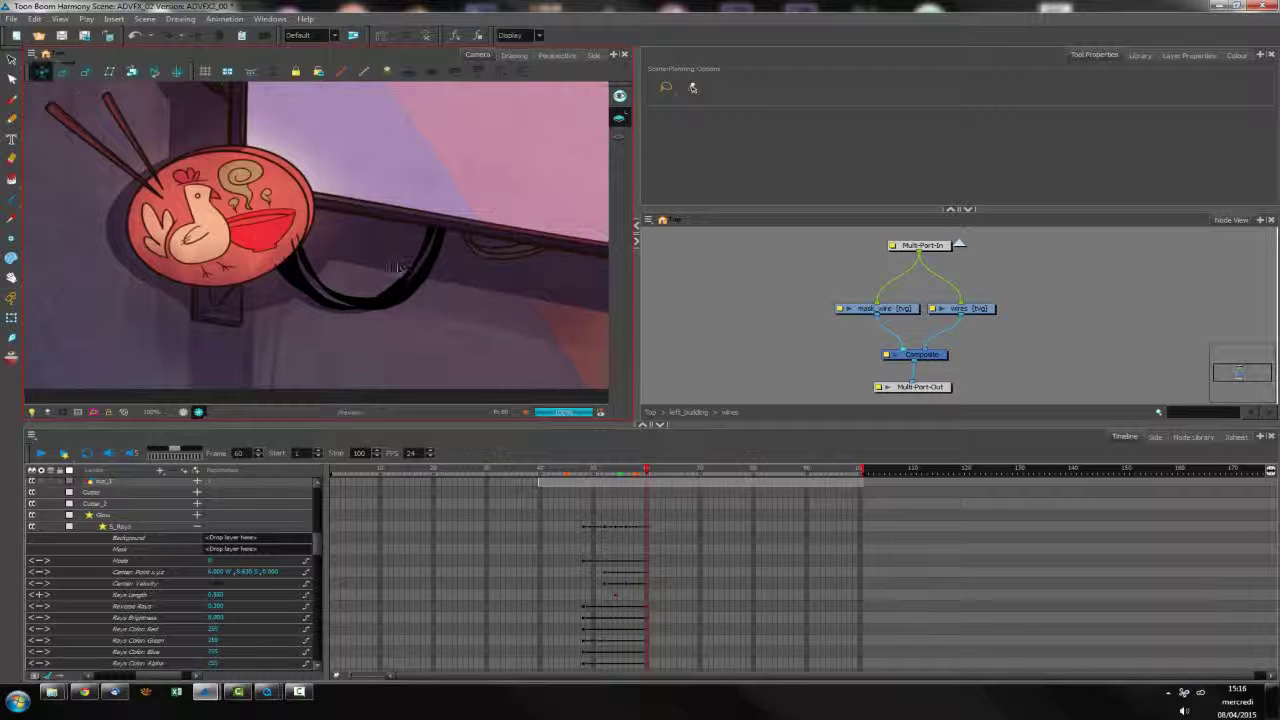
key("alt+3")
key("alt+2")
key("alt+3")
key("alt+4")
key("alt+5")
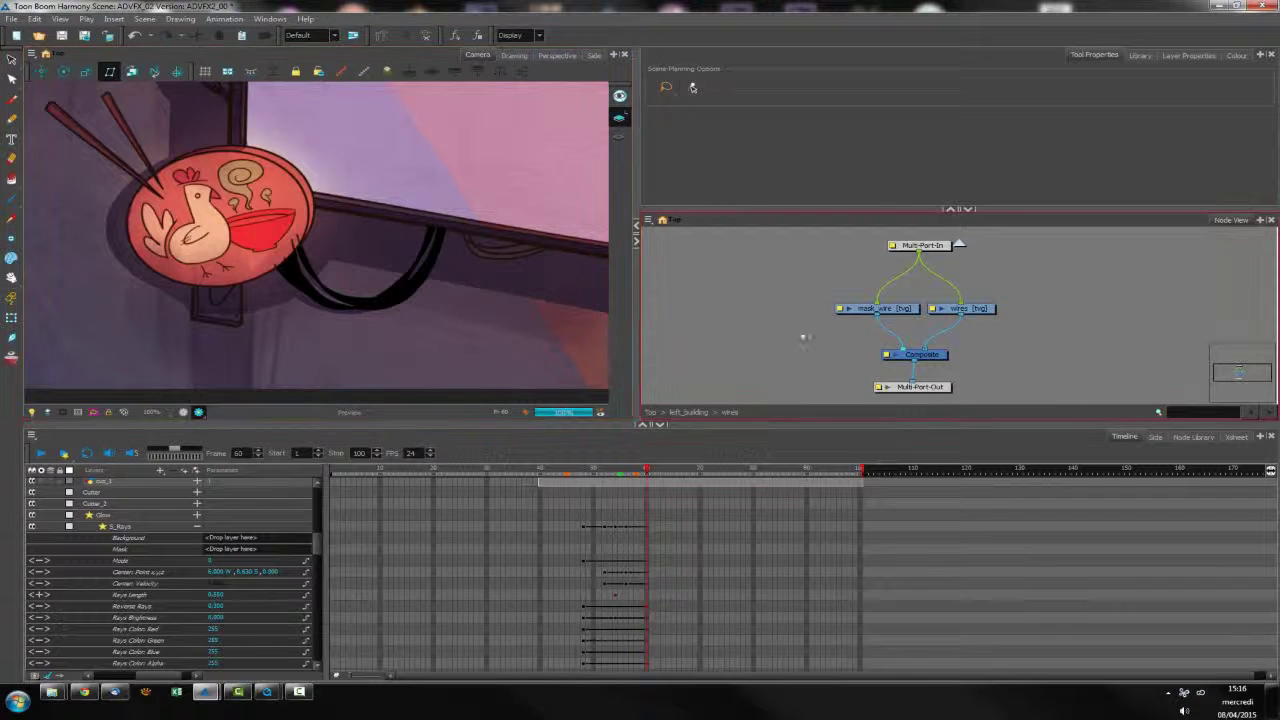
Reposition the Multi-Port-In and mask_wire nodes slightly to tidy the wires network
left_click_drag(935, 250, 932, 248)
left_click(825, 345)
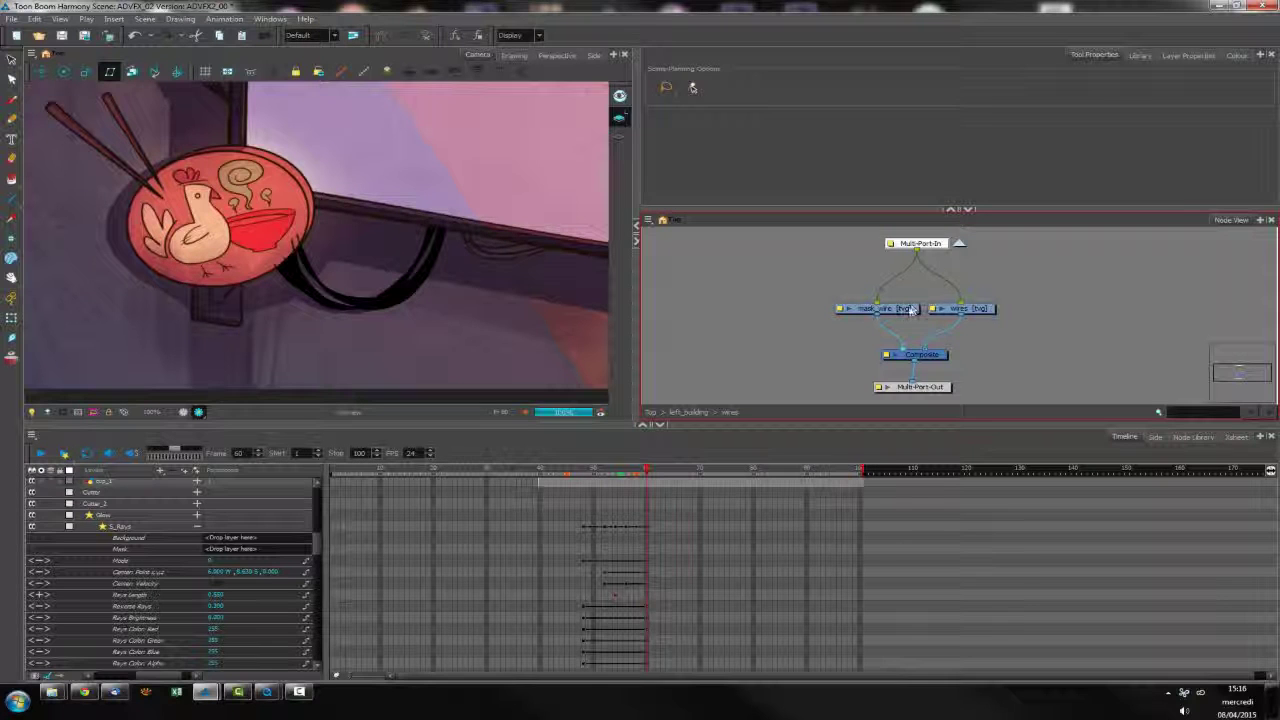
mouse_move(895, 309)
left_mouse_down()
mouse_move(882, 312)
mouse_move(902, 332)
left_mouse_up()
Move the mask_wire drawing's exposure to frame 40 and extend it through frame 100
scroll(655, 538, "up", 5)
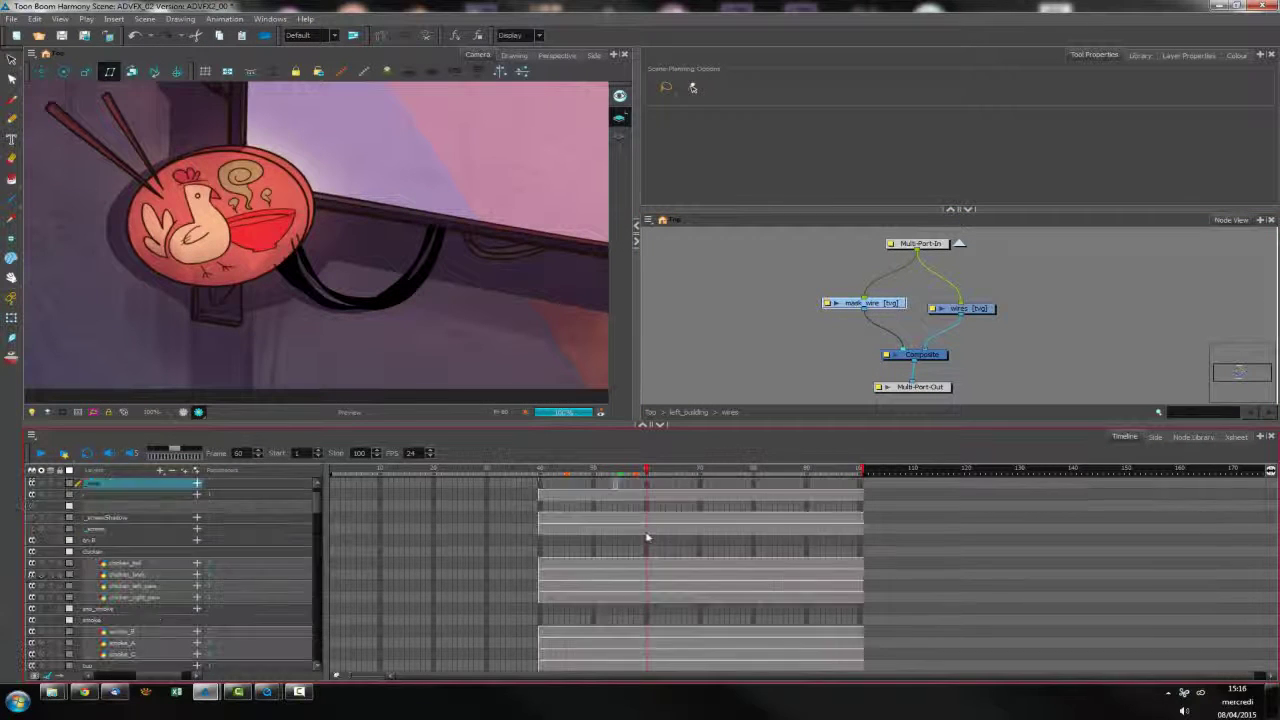
left_click_drag(616, 486, 543, 486)
left_click(541, 486)
key("Return")
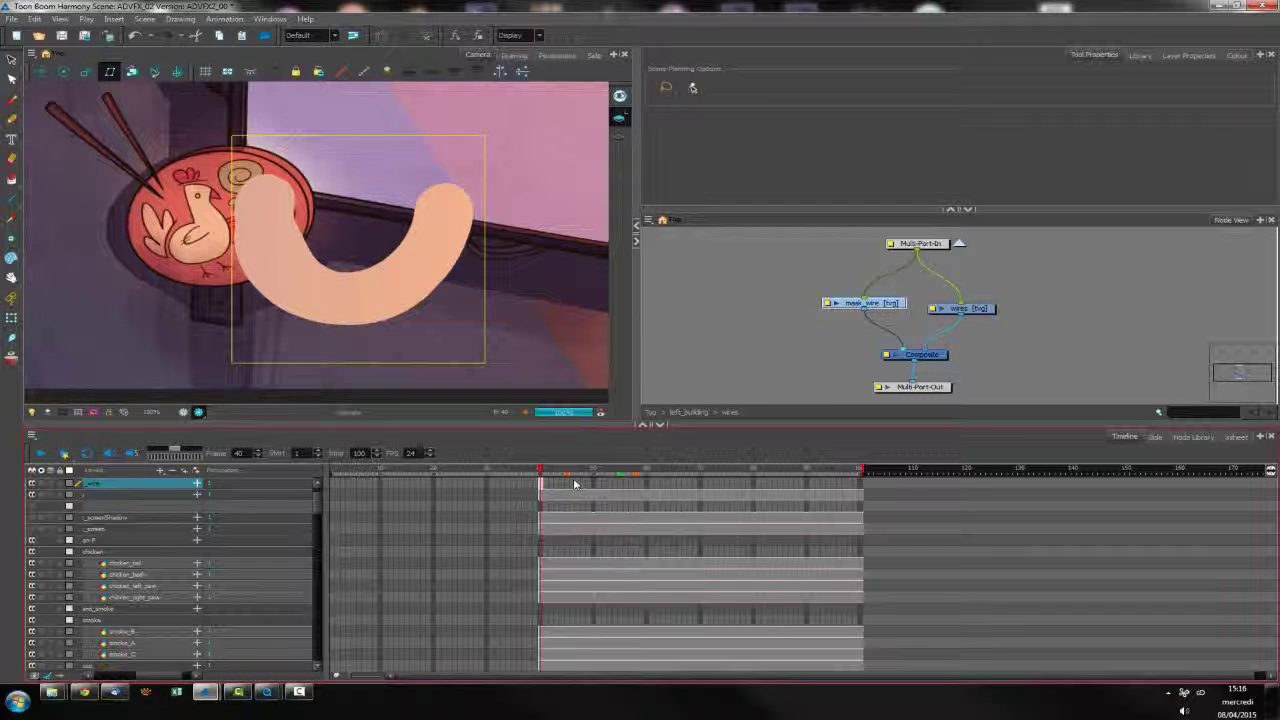
key("F5")
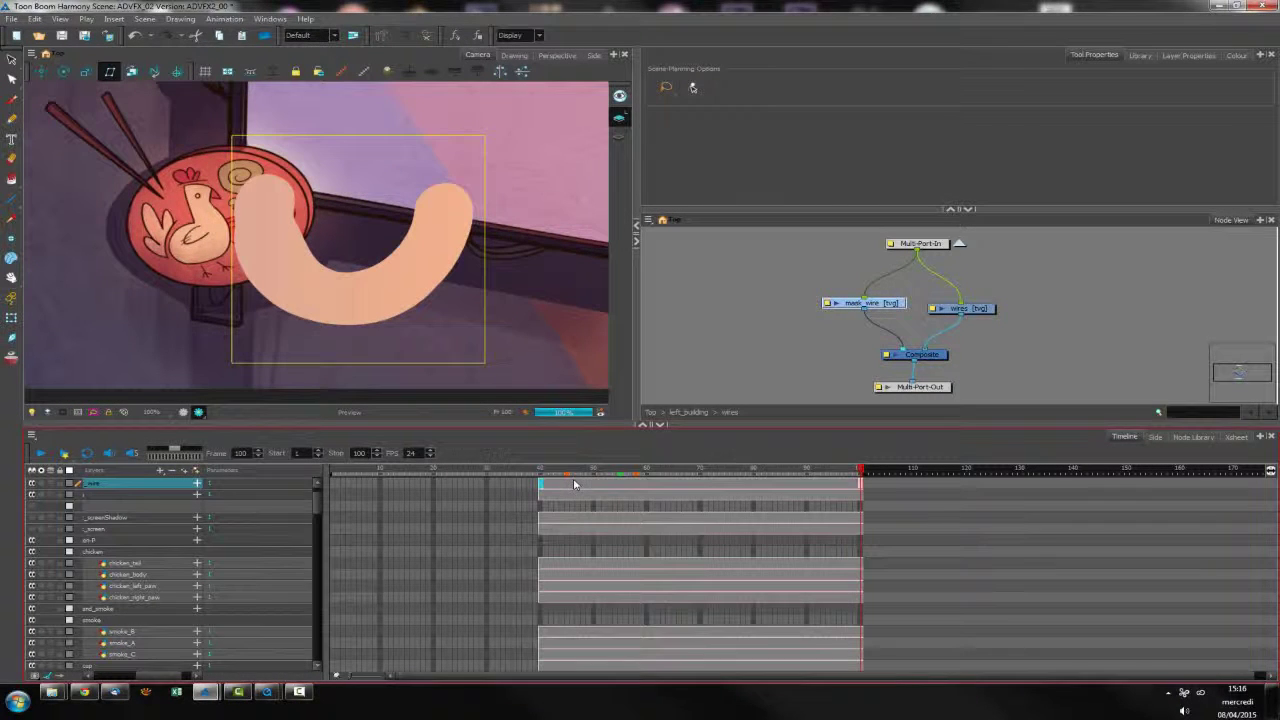
Insert a peg between Multi-Port-In and mask_wire, and line it up above the mask_wire node
left_click(822, 334)
left_click_drag(887, 307, 883, 313)
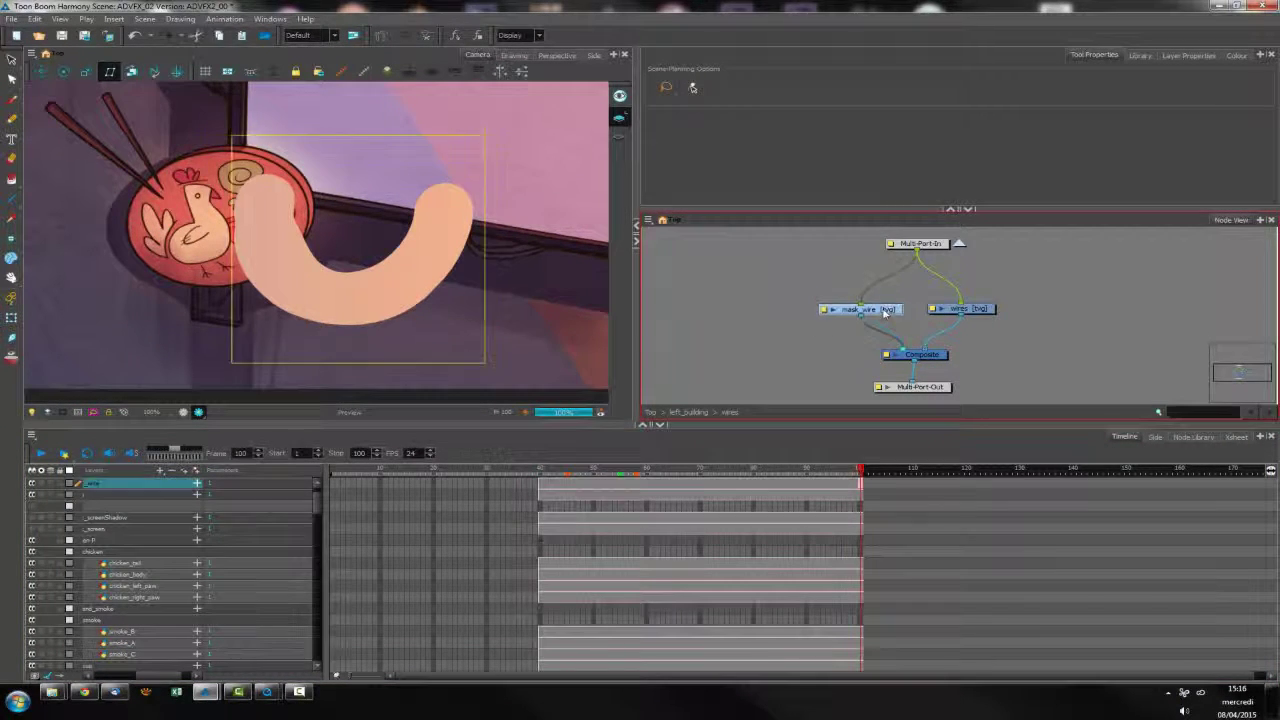
left_click(795, 260)
key("ctrl+p")
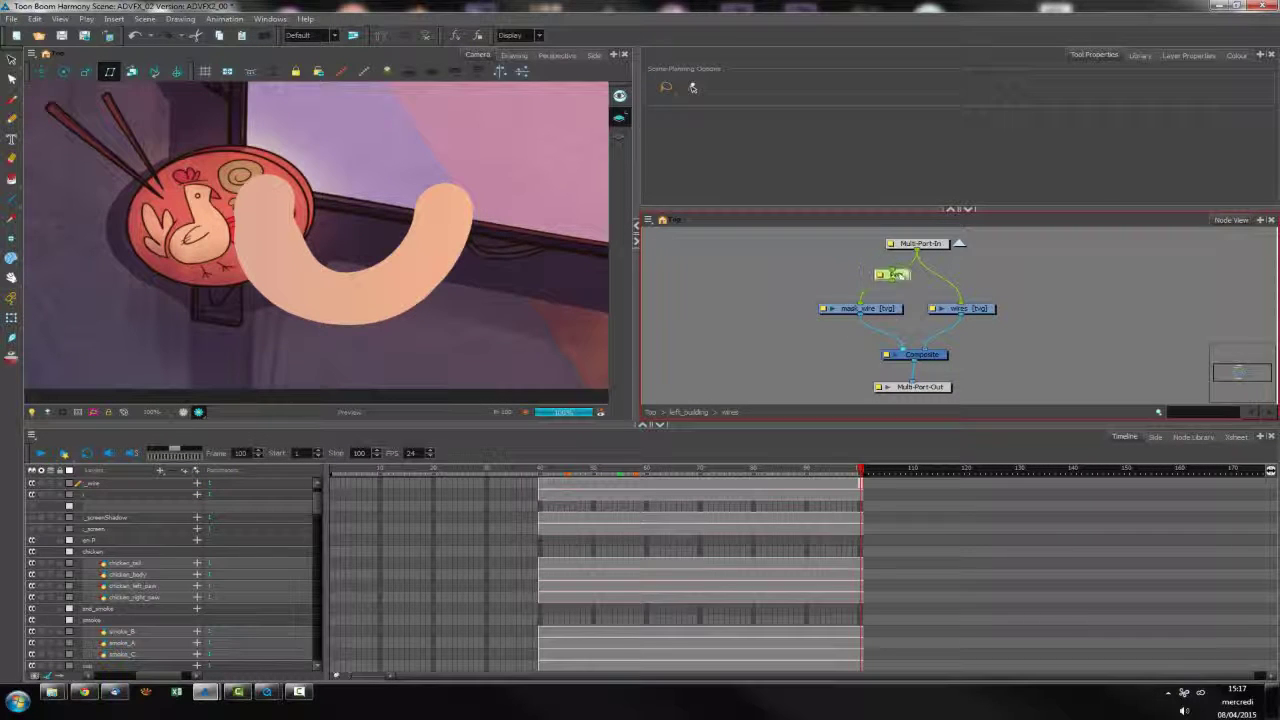
left_click_drag(896, 275, 872, 280)
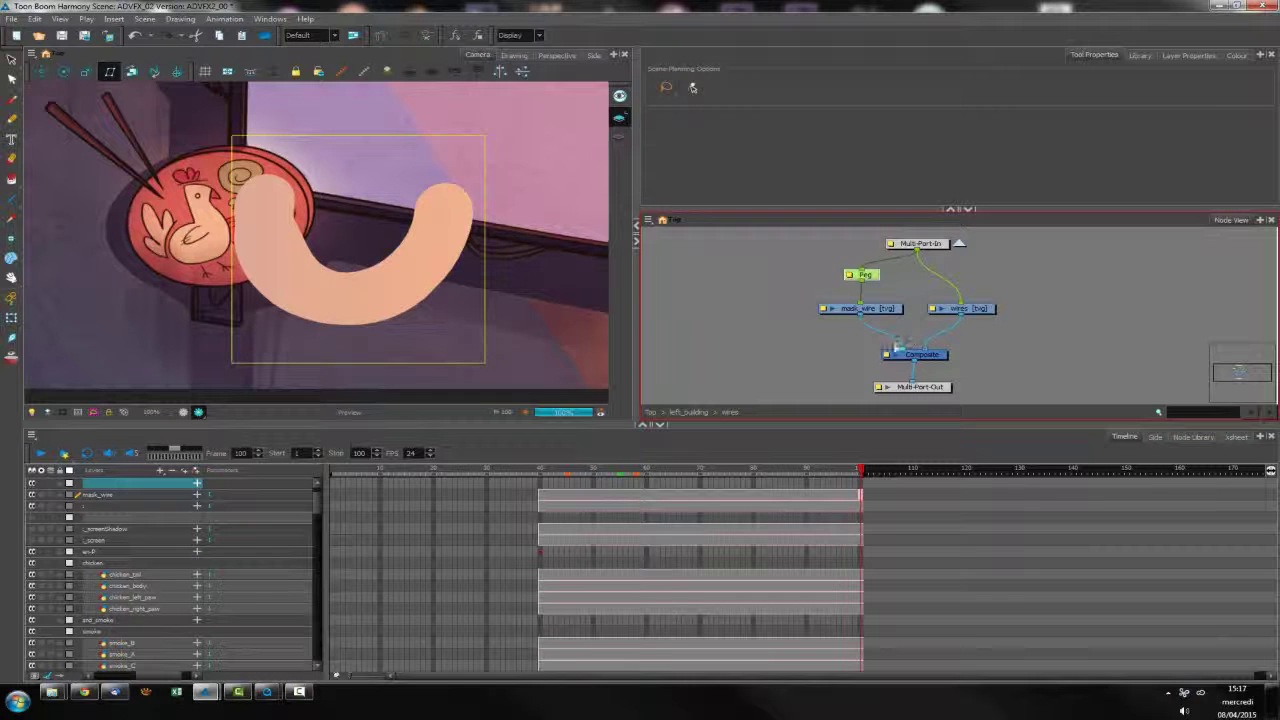
Enable the disabled panel node in the parent left_building group, and move the playhead to frame 52
left_click_drag(590, 470, 577, 470)
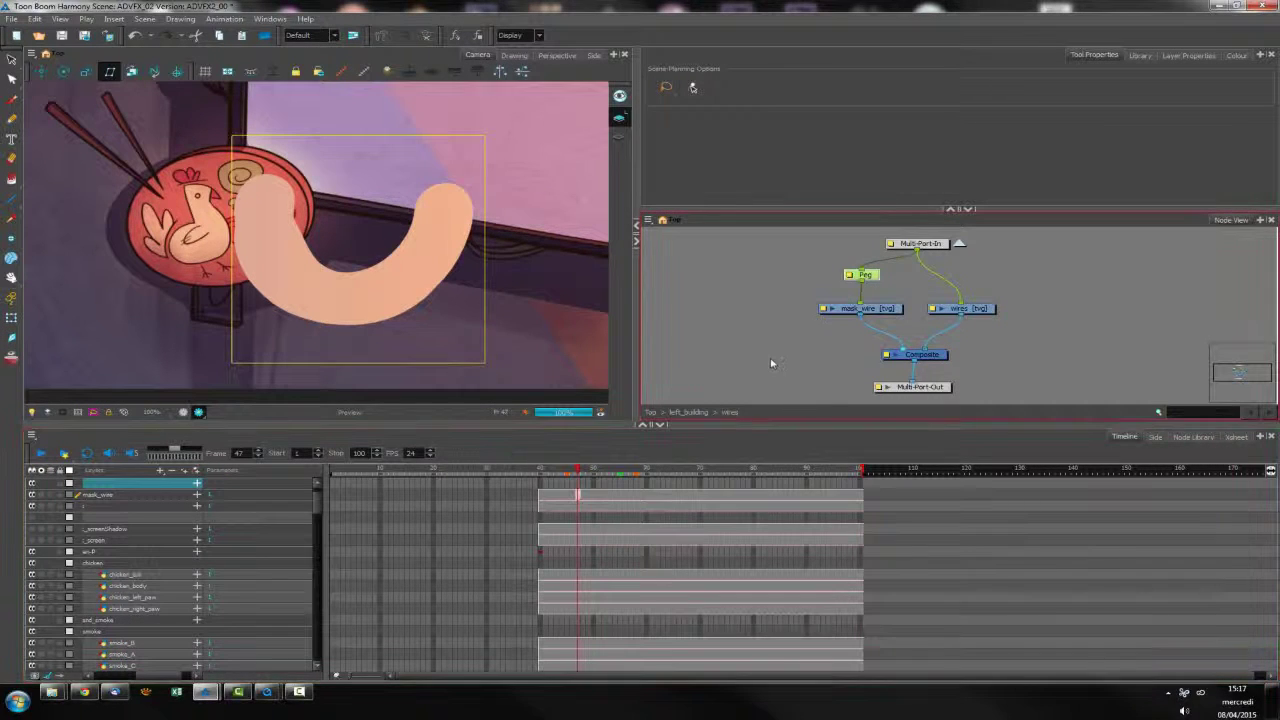
left_click(771, 363)
left_click(685, 411)
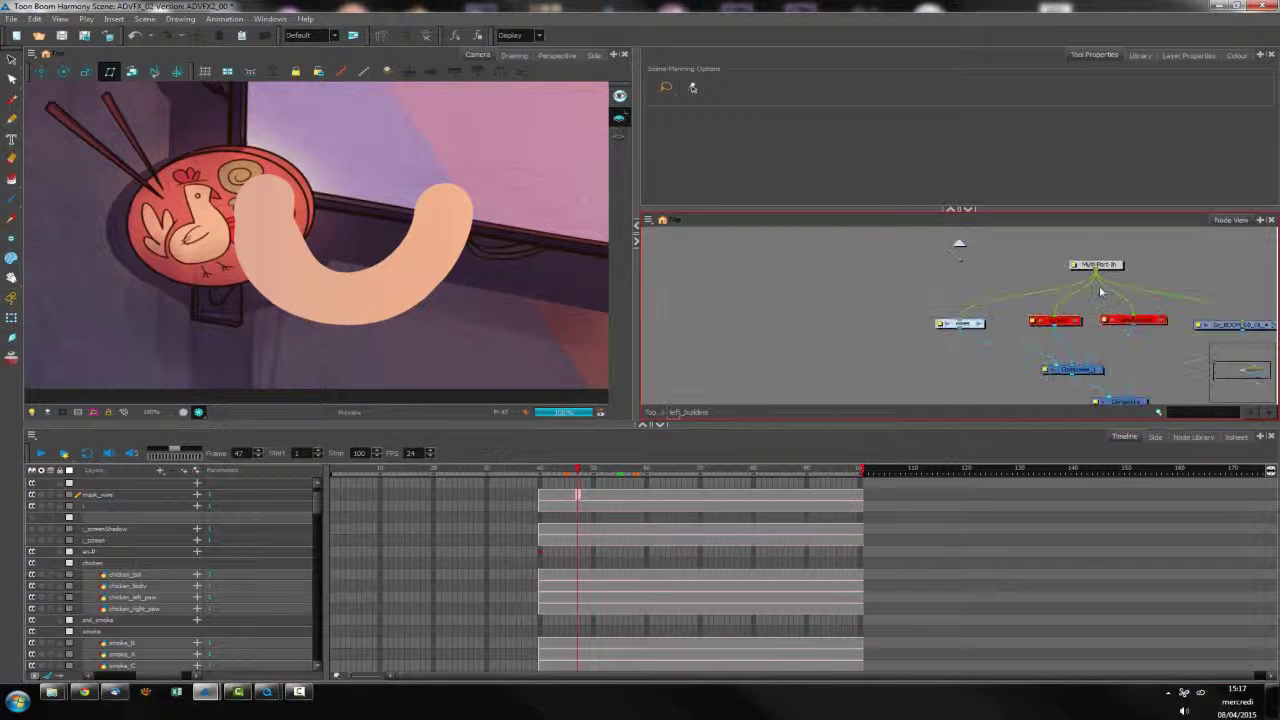
left_click(1146, 323)
key("a")
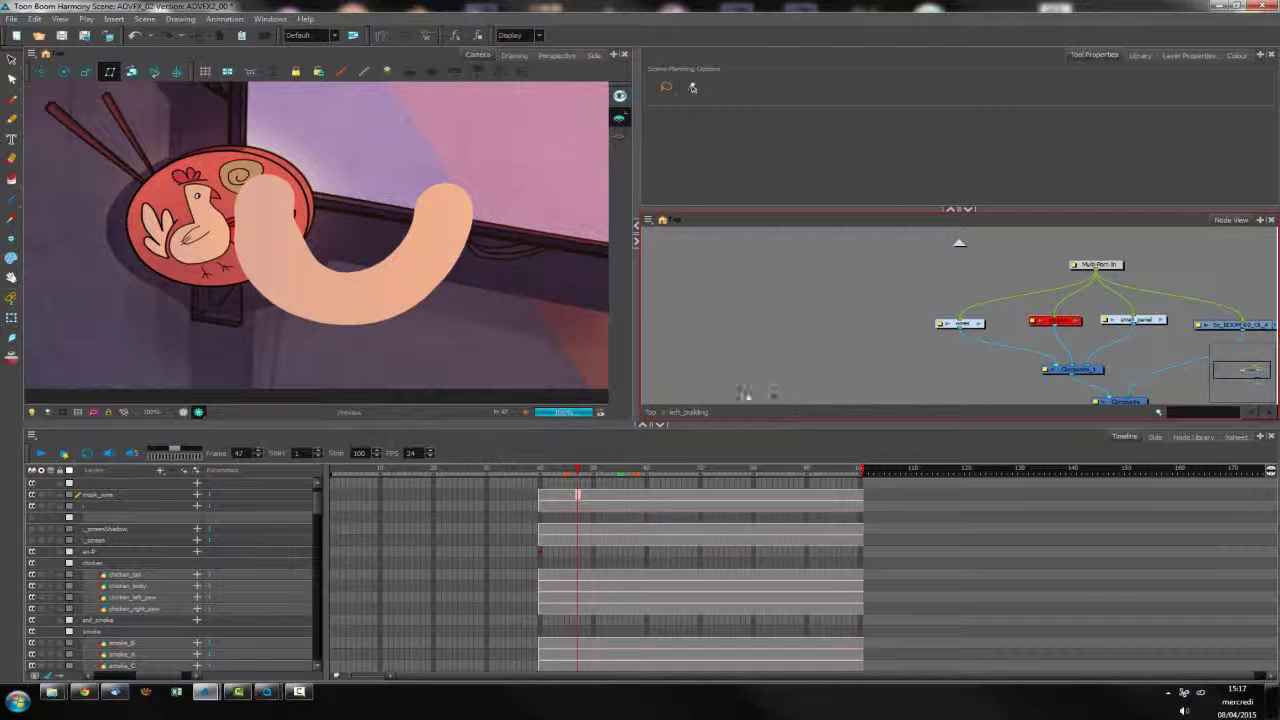
left_click(608, 473)
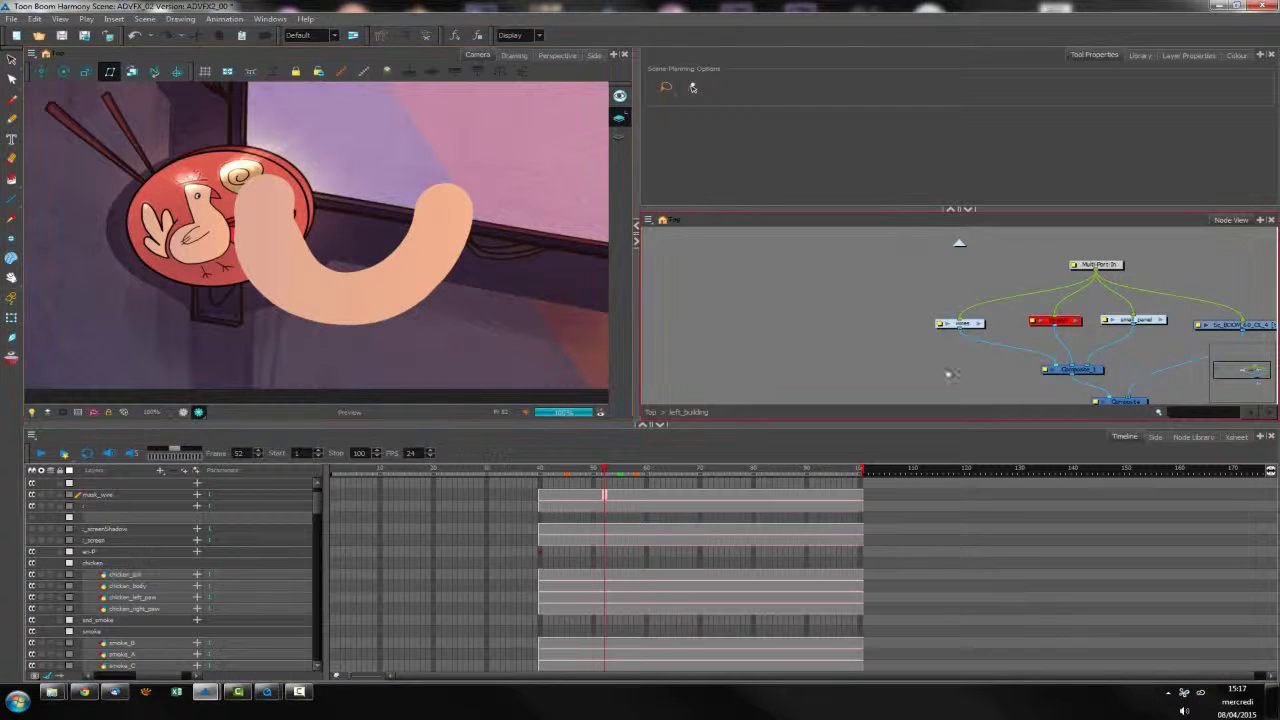
In the wires group, centre the mask peg's pivot on the arc and rotate the peg to swing the mask up off the wires
double_click(968, 324)
left_click(866, 276)
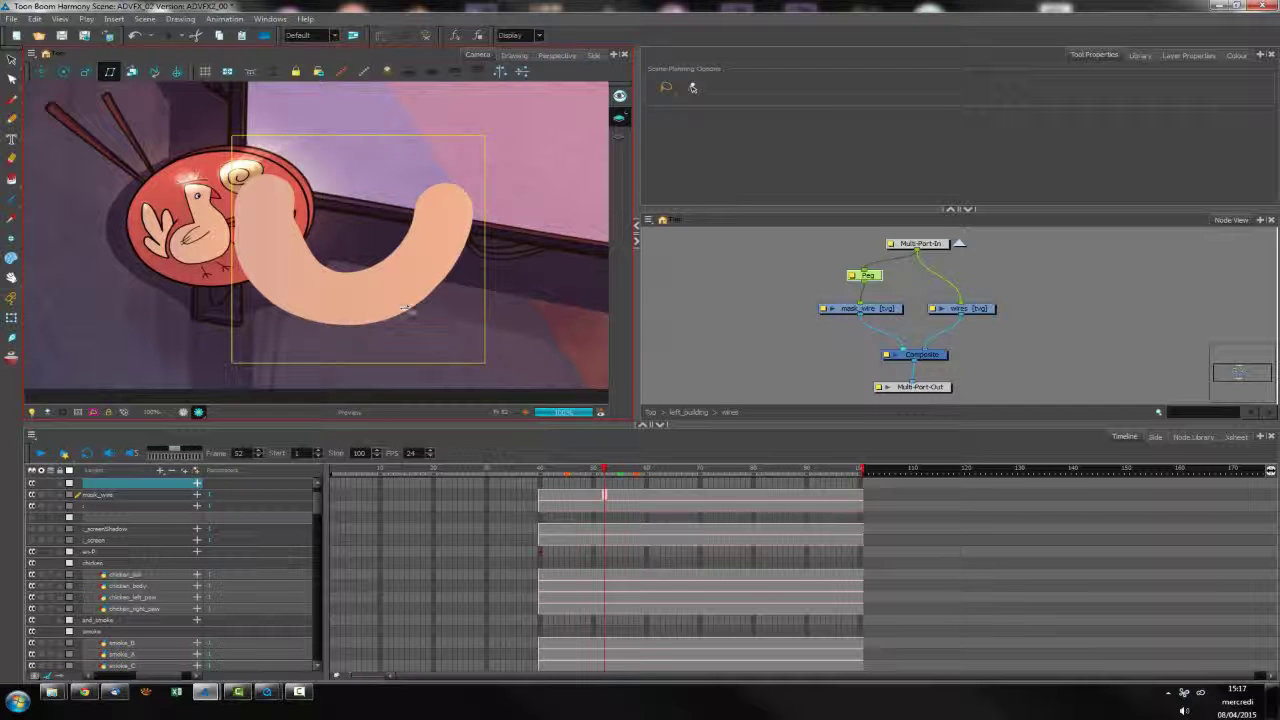
key("alt+3")
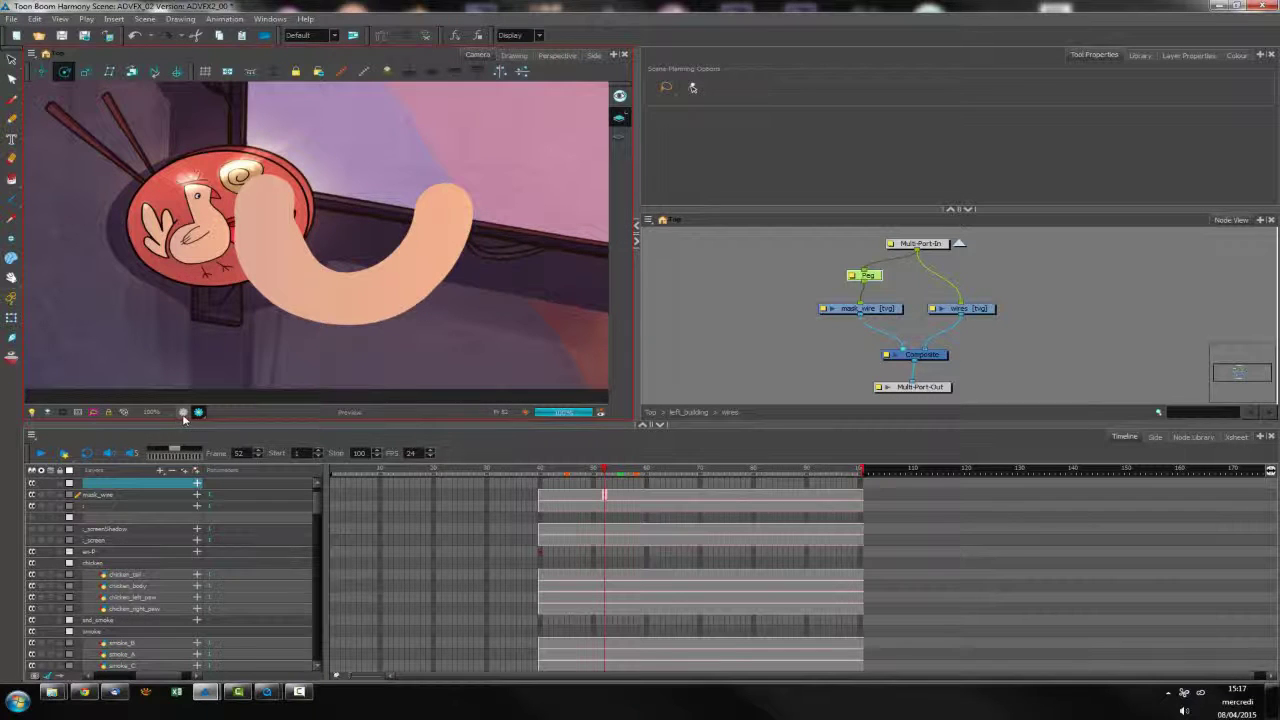
left_click(183, 413)
scroll(424, 308, "down", 5)
scroll(425, 295, "down", 1)
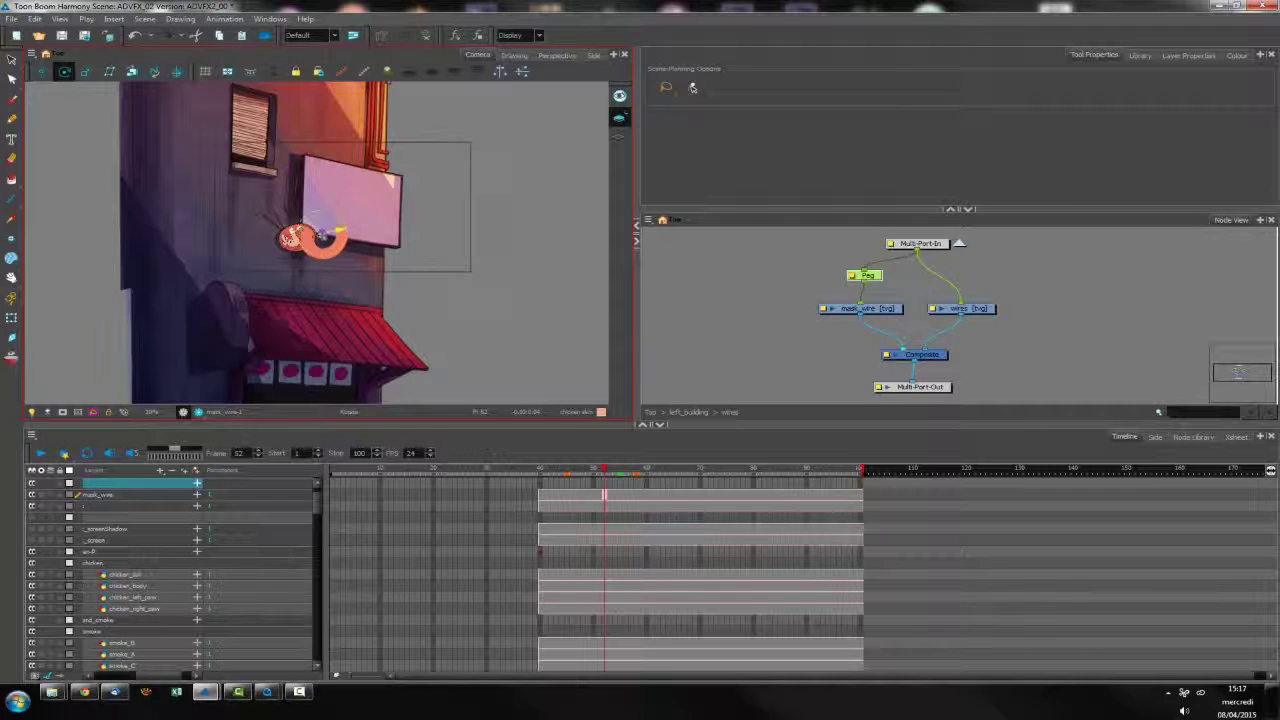
scroll(358, 291, "up", 5)
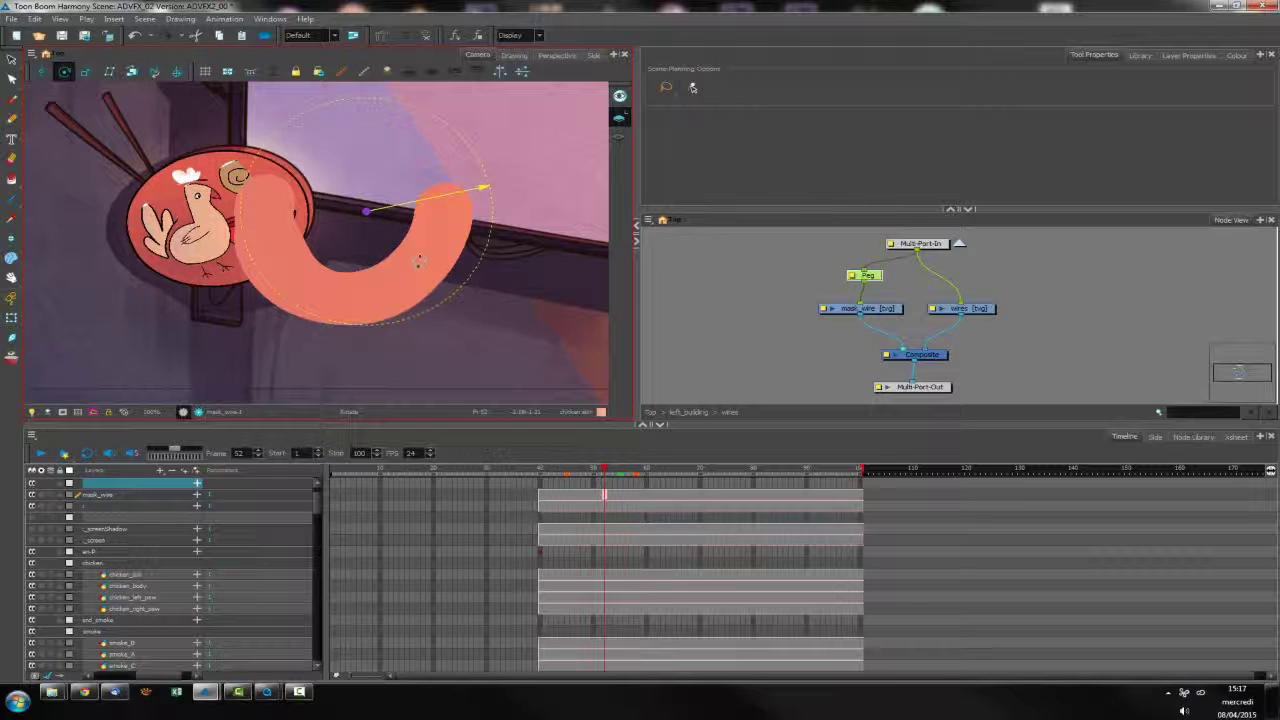
left_click_drag(366, 211, 346, 210)
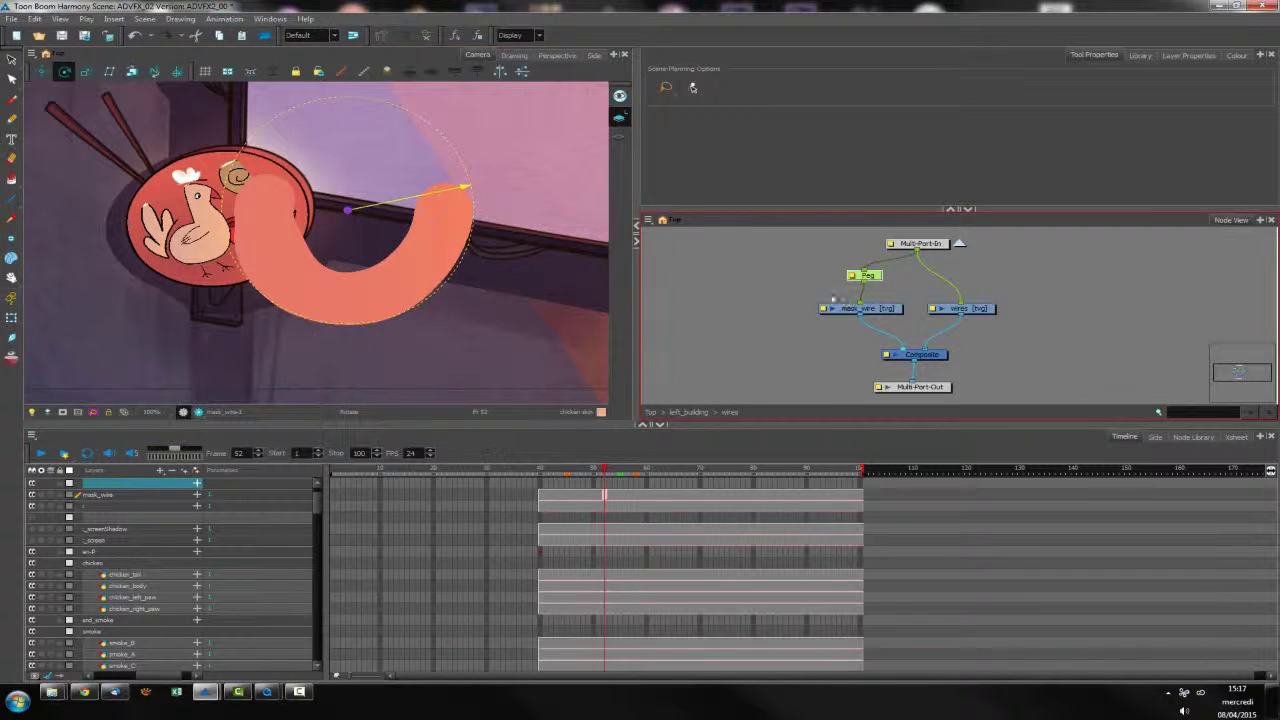
left_click_drag(488, 210, 129, 281)
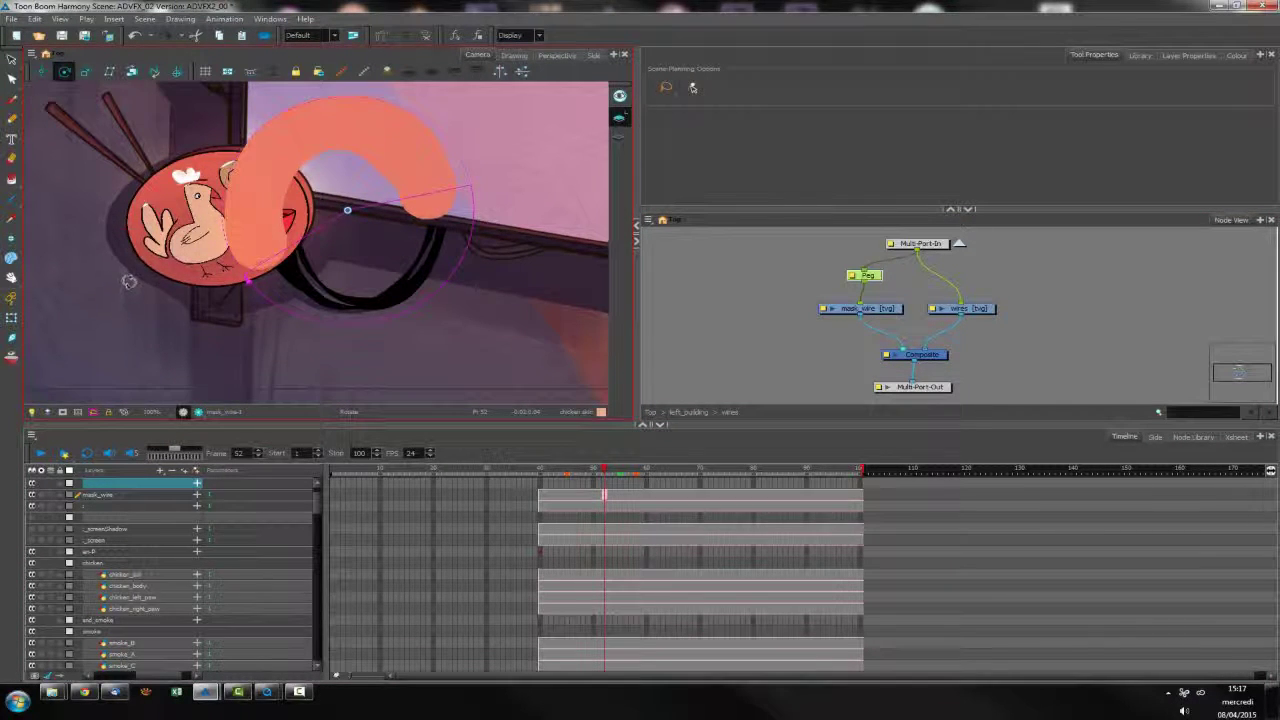
key("alt+2")
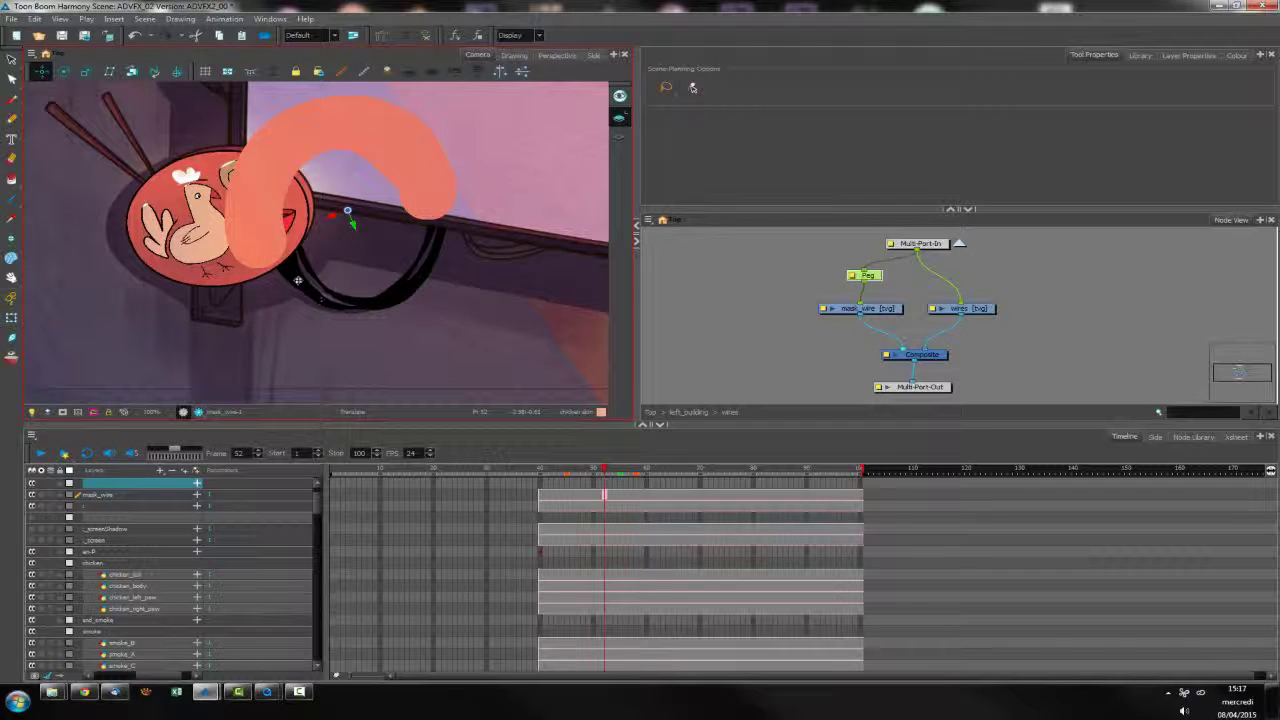
Paint extra brush strokes on the mask_wire drawing to thicken both ends of the arc
left_click(883, 308)
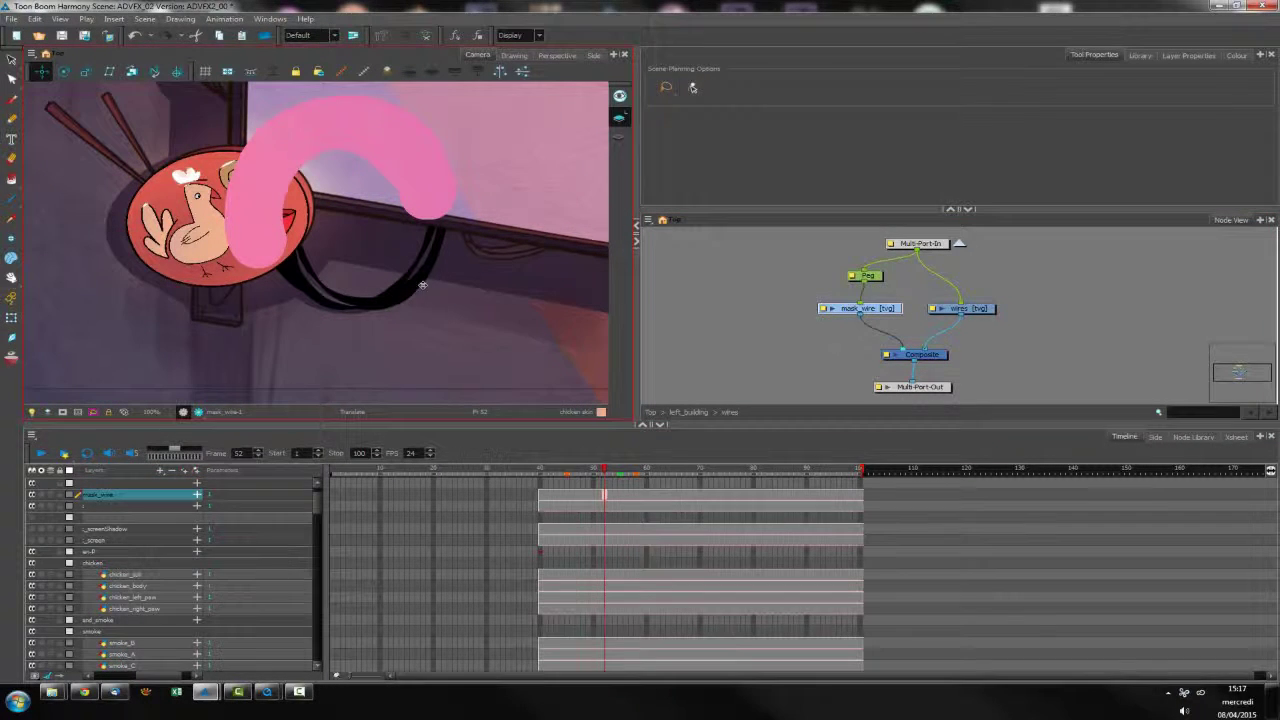
key("alt+b")
left_click_drag(309, 130, 279, 235)
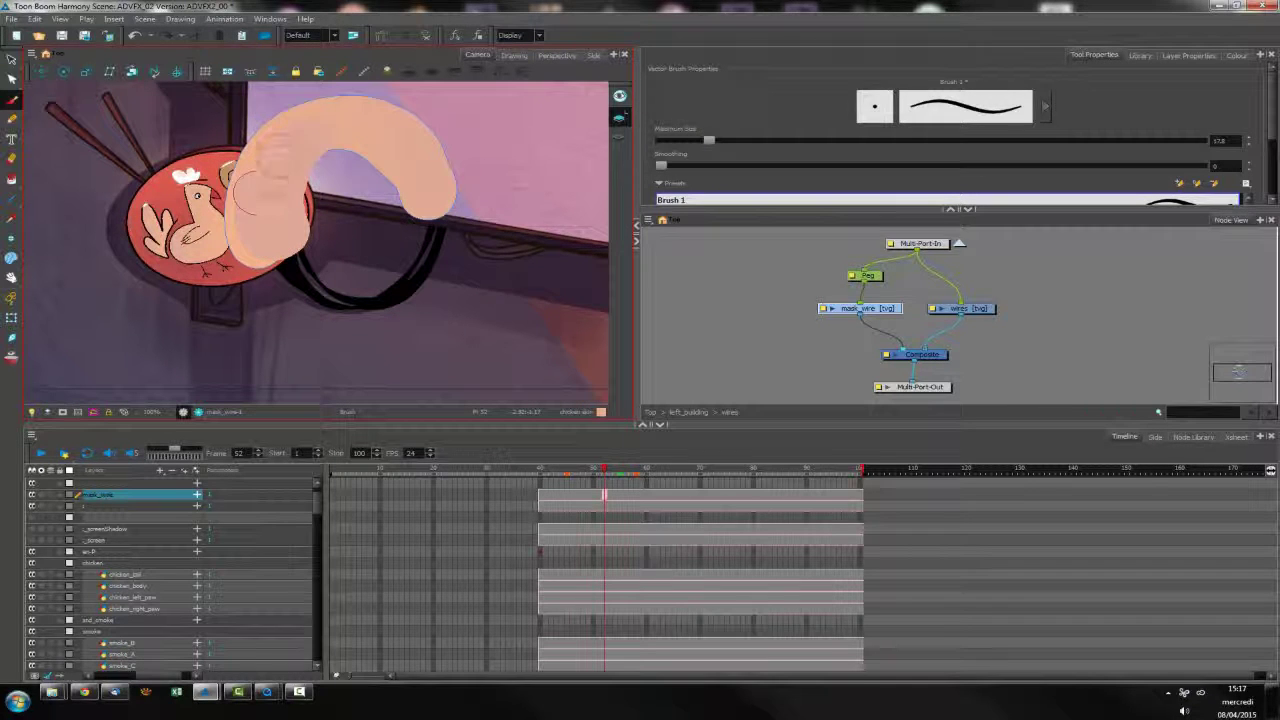
mouse_move(258, 193)
left_mouse_down()
mouse_move(330, 144)
mouse_move(360, 144)
mouse_move(400, 212)
mouse_move(425, 225)
mouse_move(458, 200)
mouse_move(425, 165)
mouse_move(440, 140)
left_mouse_up()
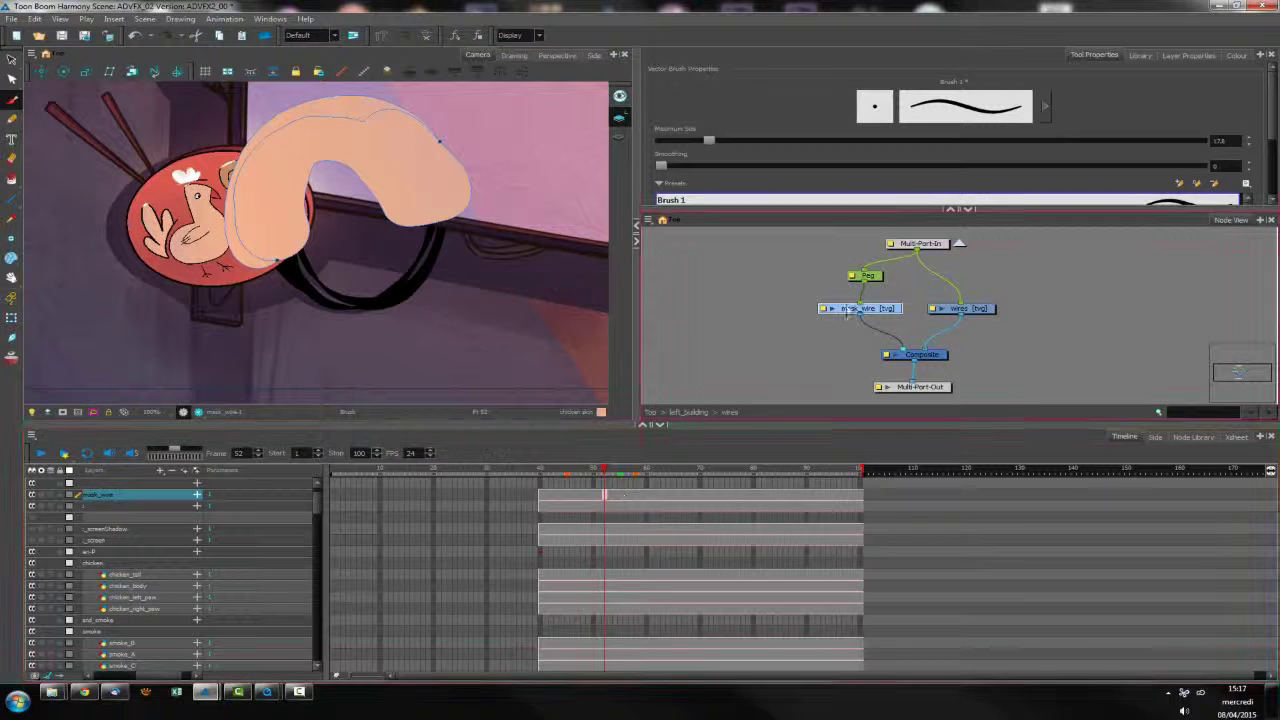
Select the mask's peg for rotation, move to frame 59 and switch the camera to render view
left_click(879, 279)
left_click(879, 279)
key("alt+2")
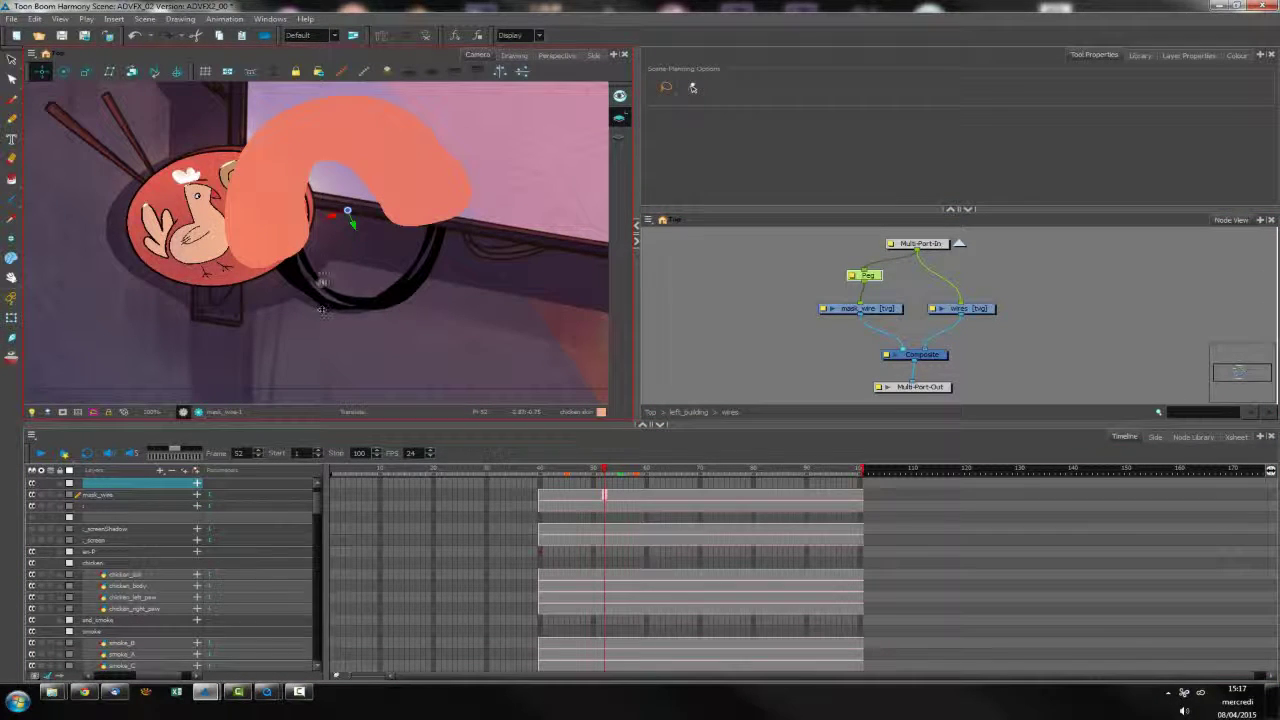
key("alt+3")
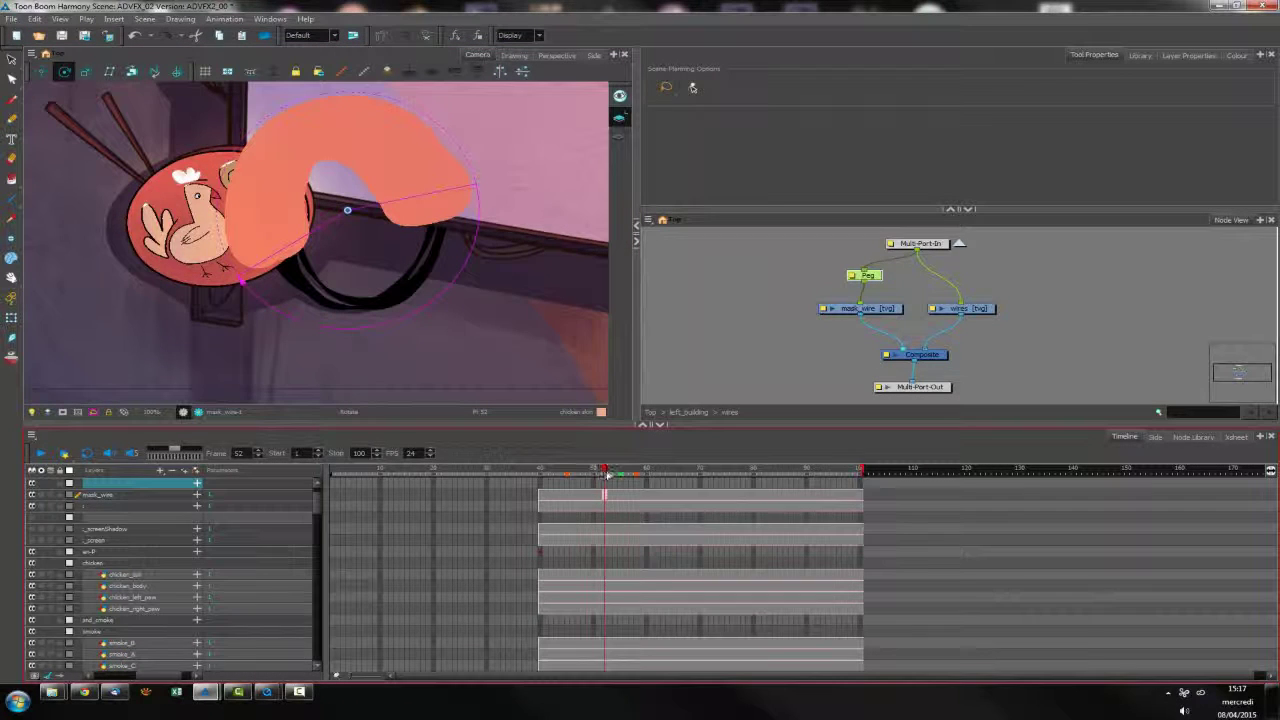
left_click_drag(604, 470, 642, 475)
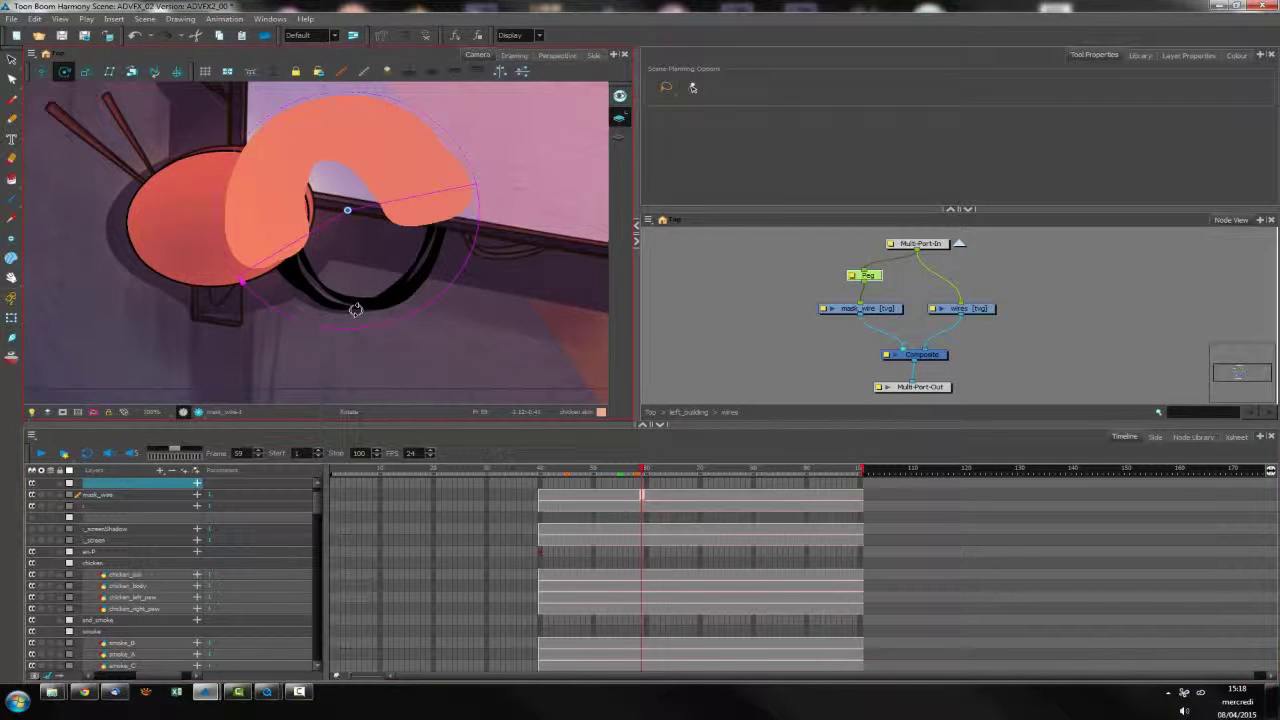
left_click(197, 412)
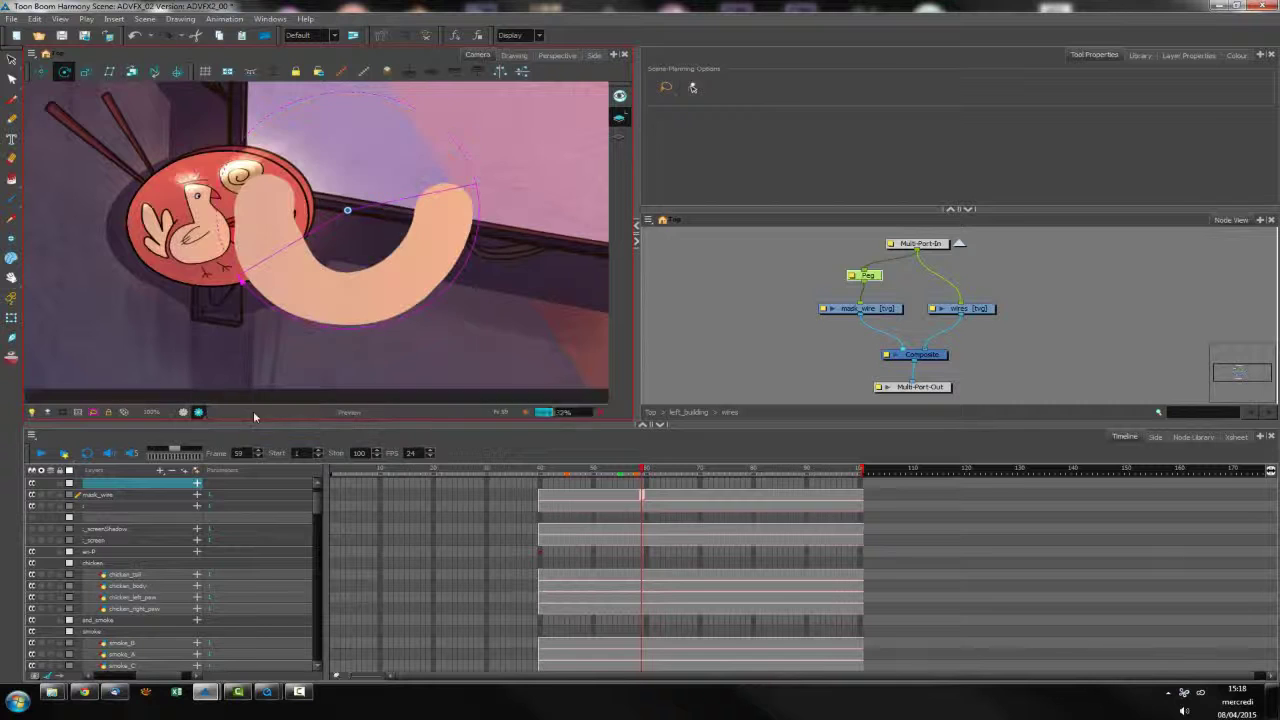
At frame 64, rotate the mask's peg to swing the mask around and up off the wires, with the camera out of render view
key("comma")
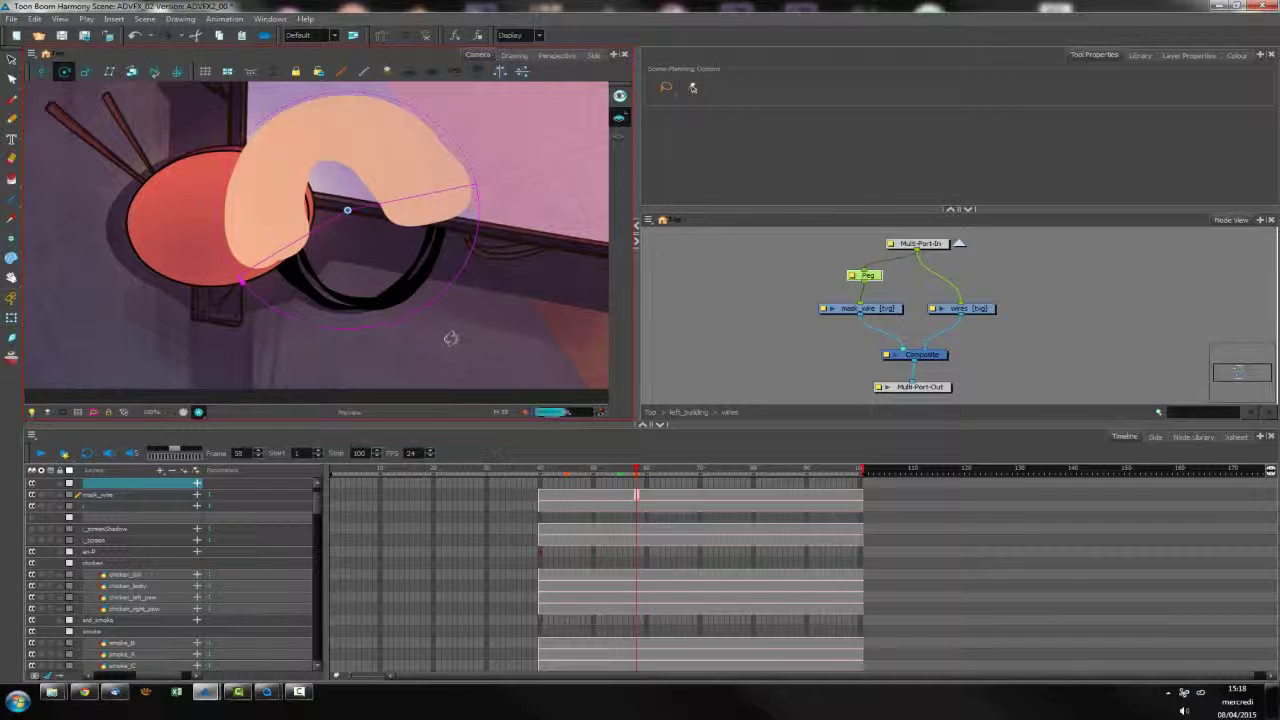
key("comma")
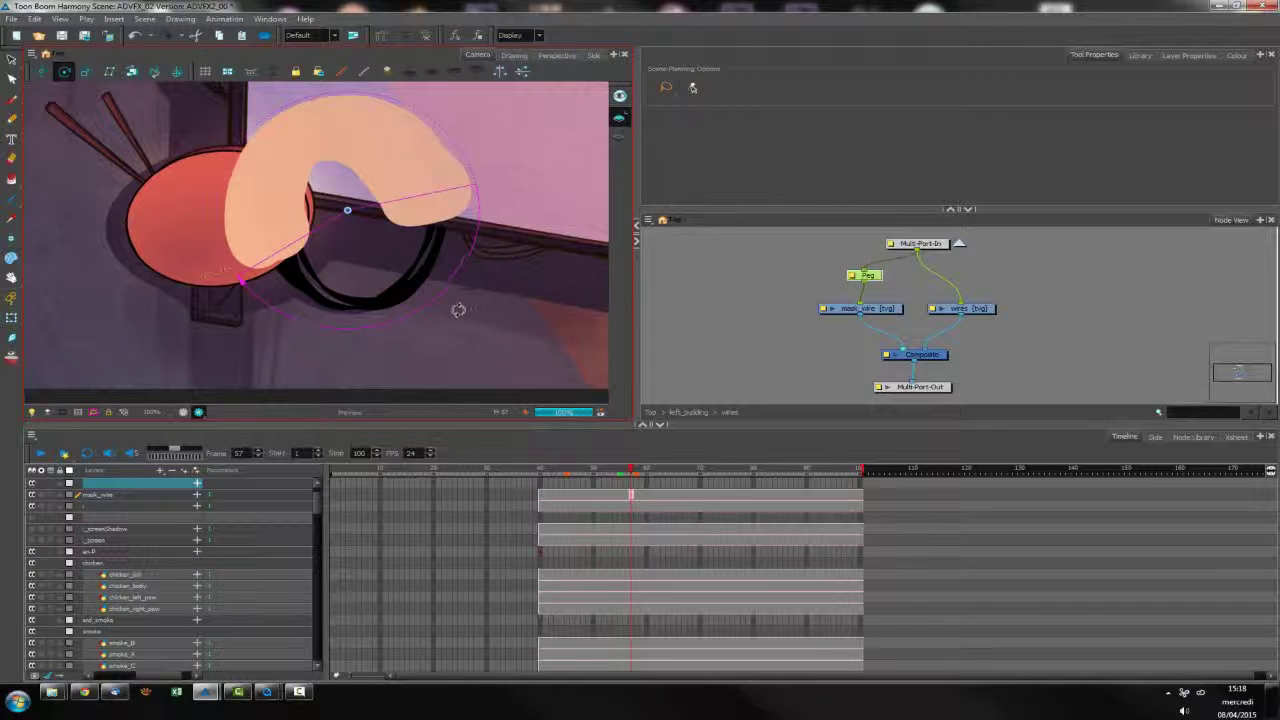
key("period")
key("period")
key("period")
key("period")
key("period")
key("period")
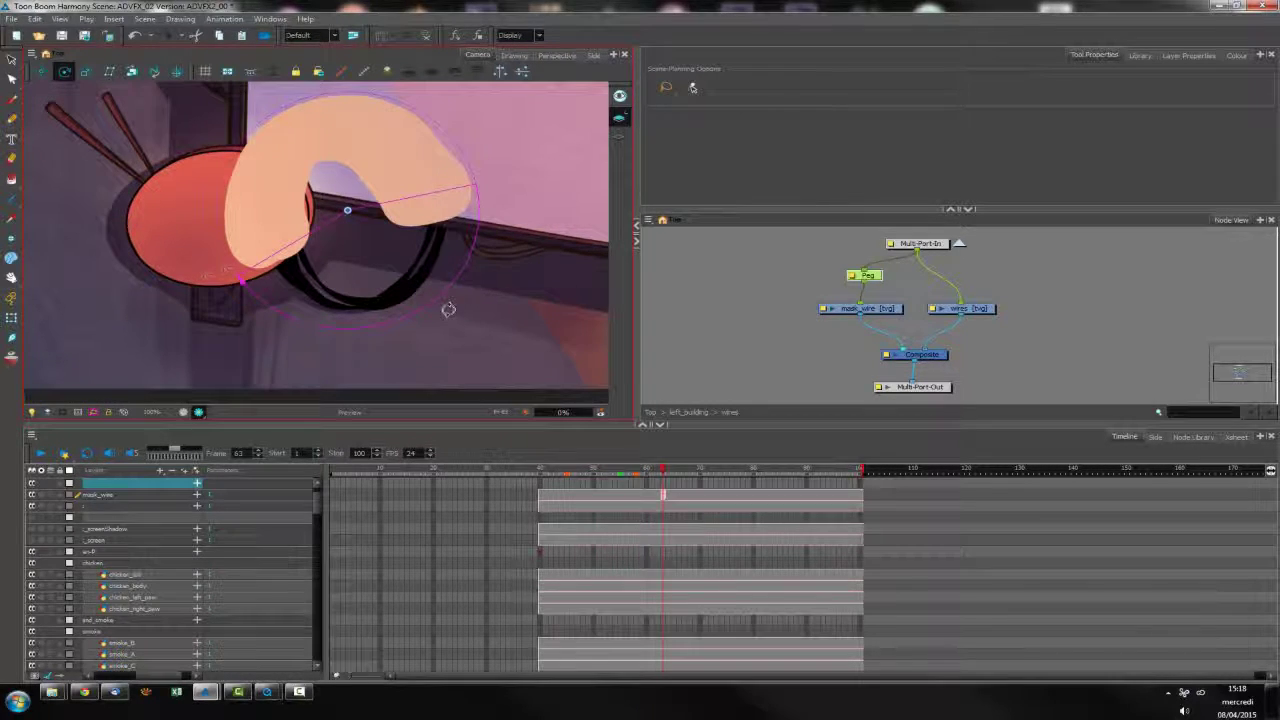
key("period")
left_click_drag(313, 295, 472, 249)
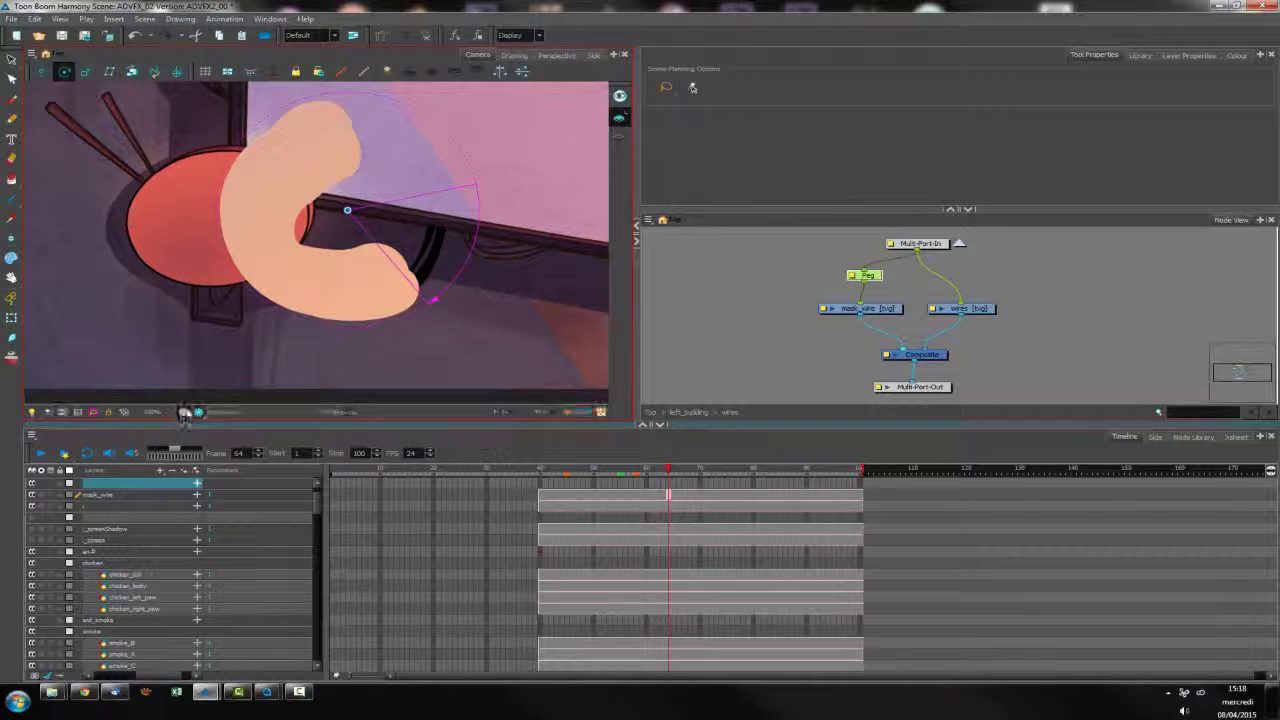
left_click(184, 412)
left_click_drag(314, 294, 426, 178)
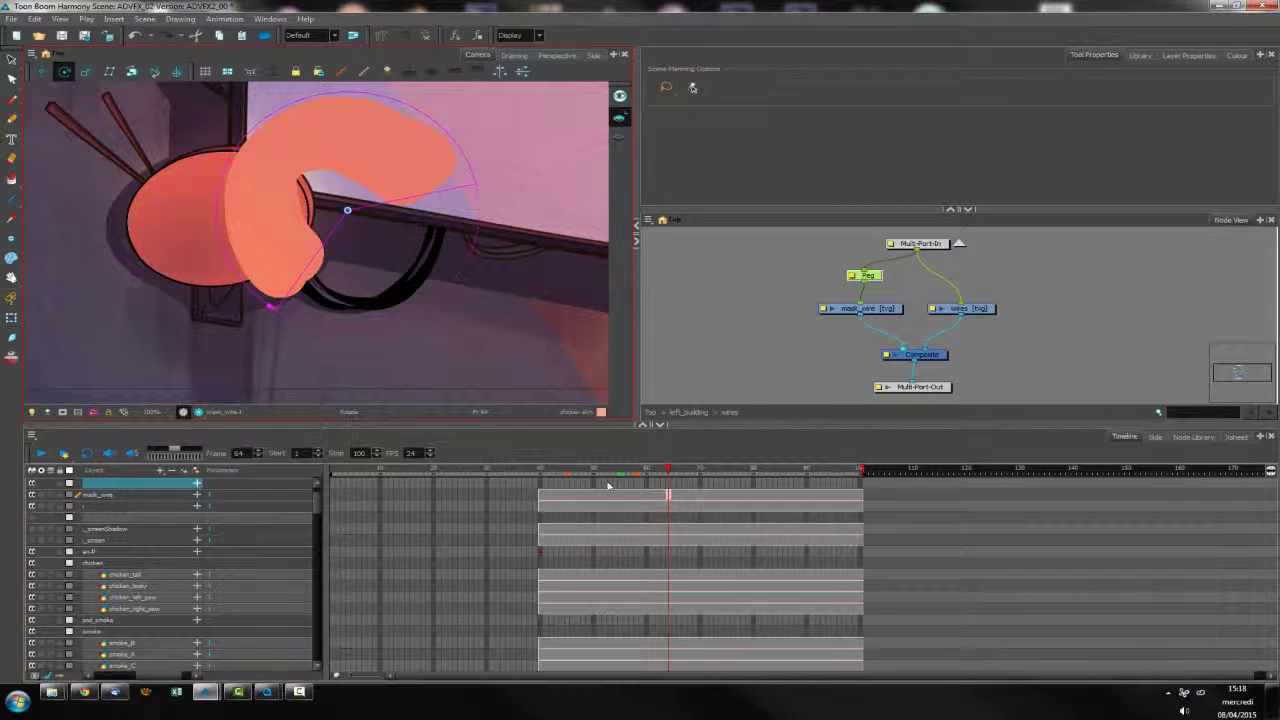
Reselect the mask's peg and fine-tune its rotation at frame 64 so the mask stays clear of the wires
left_click(597, 471)
left_click(978, 308)
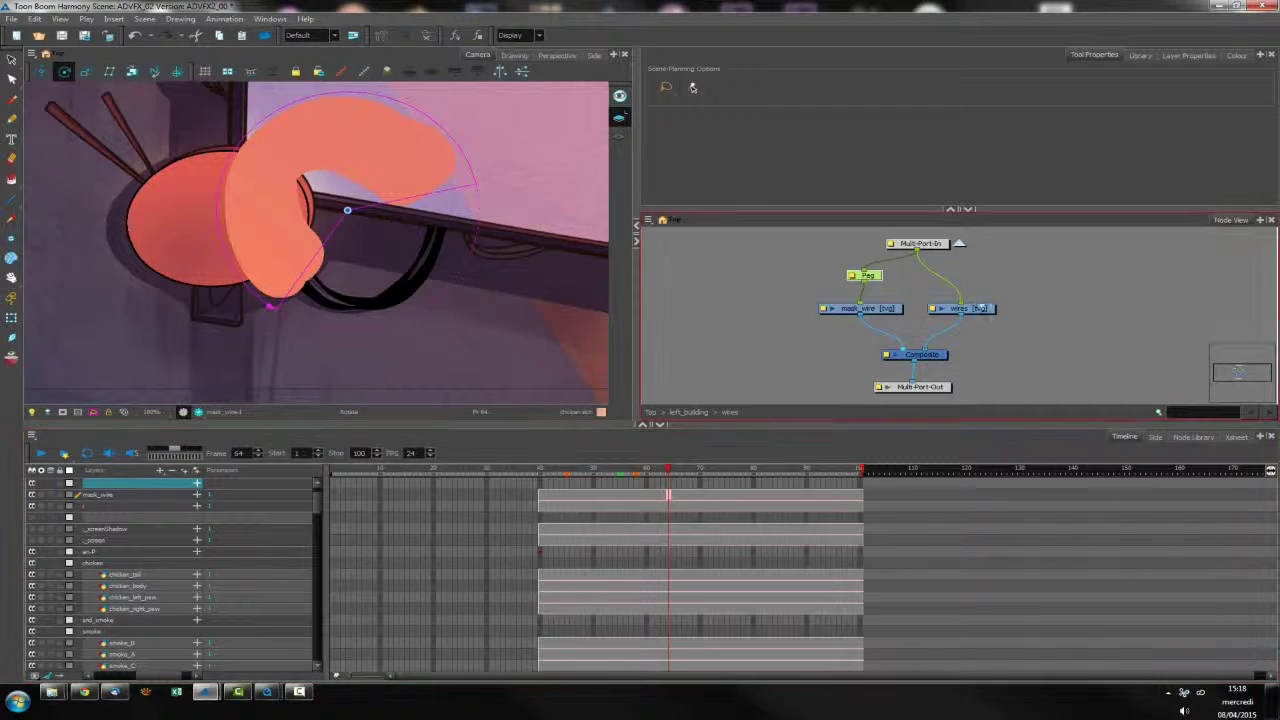
left_click(764, 337)
left_click(879, 277)
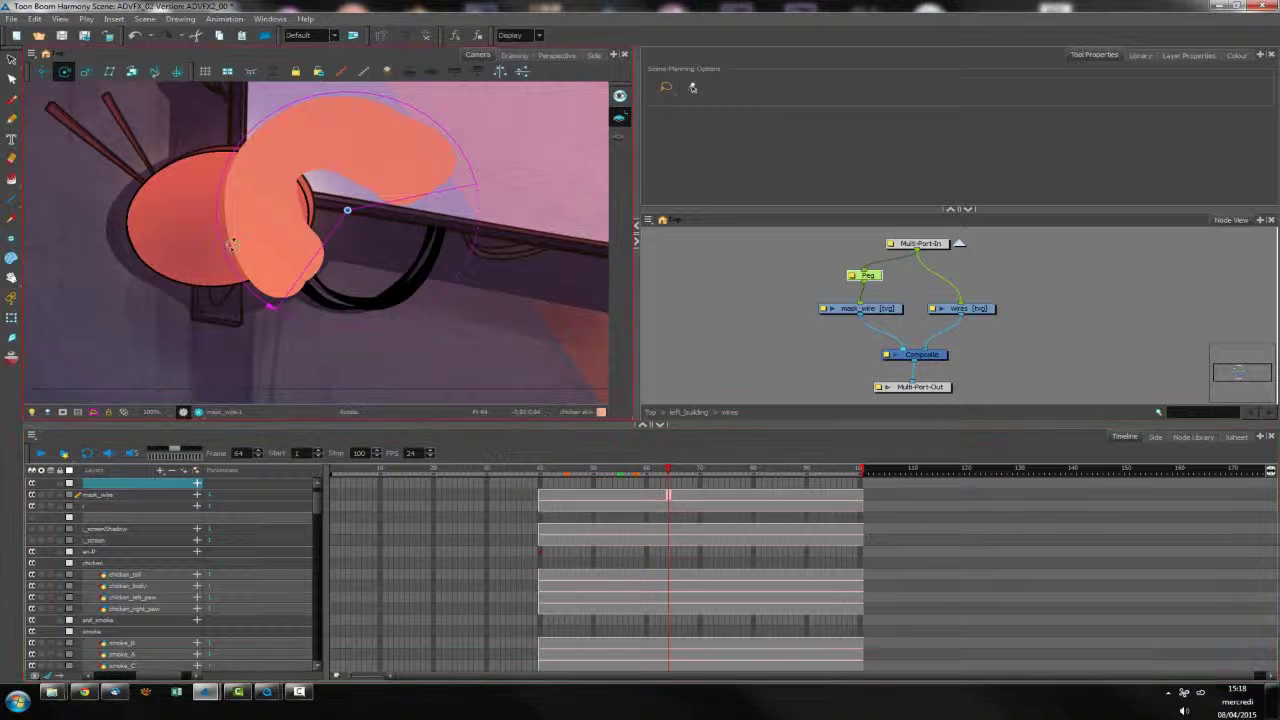
left_click(360, 256)
left_click_drag(290, 286, 264, 298)
At frame 52, rotate the peg to set the mask's starting pose above the wires, and scrub the swing to frame 58
left_click_drag(663, 477, 604, 470)
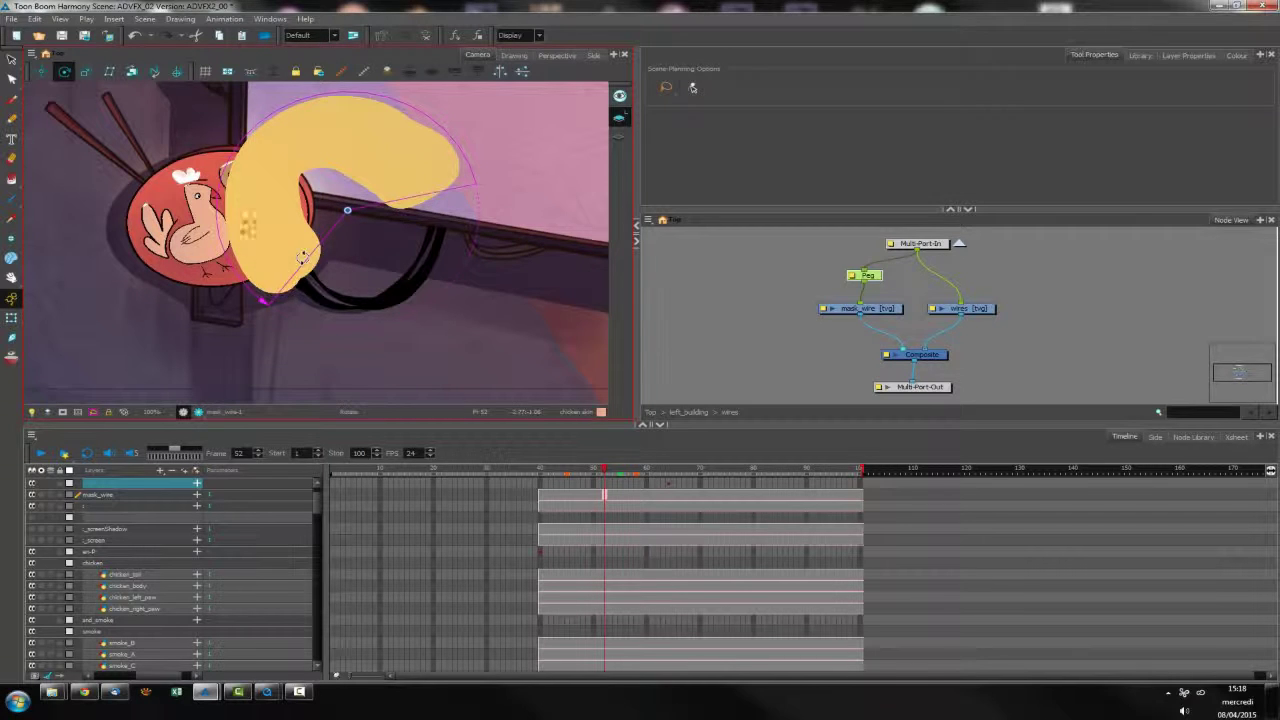
left_click_drag(302, 258, 153, 184)
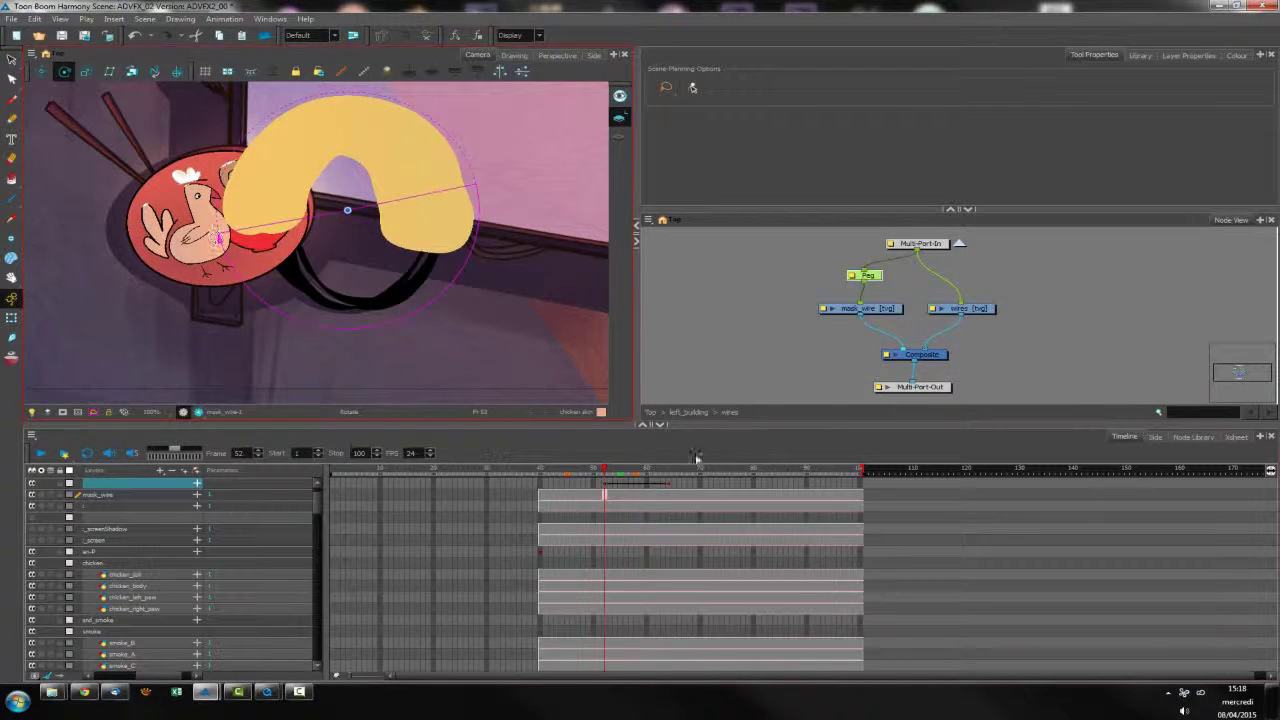
left_click(697, 457)
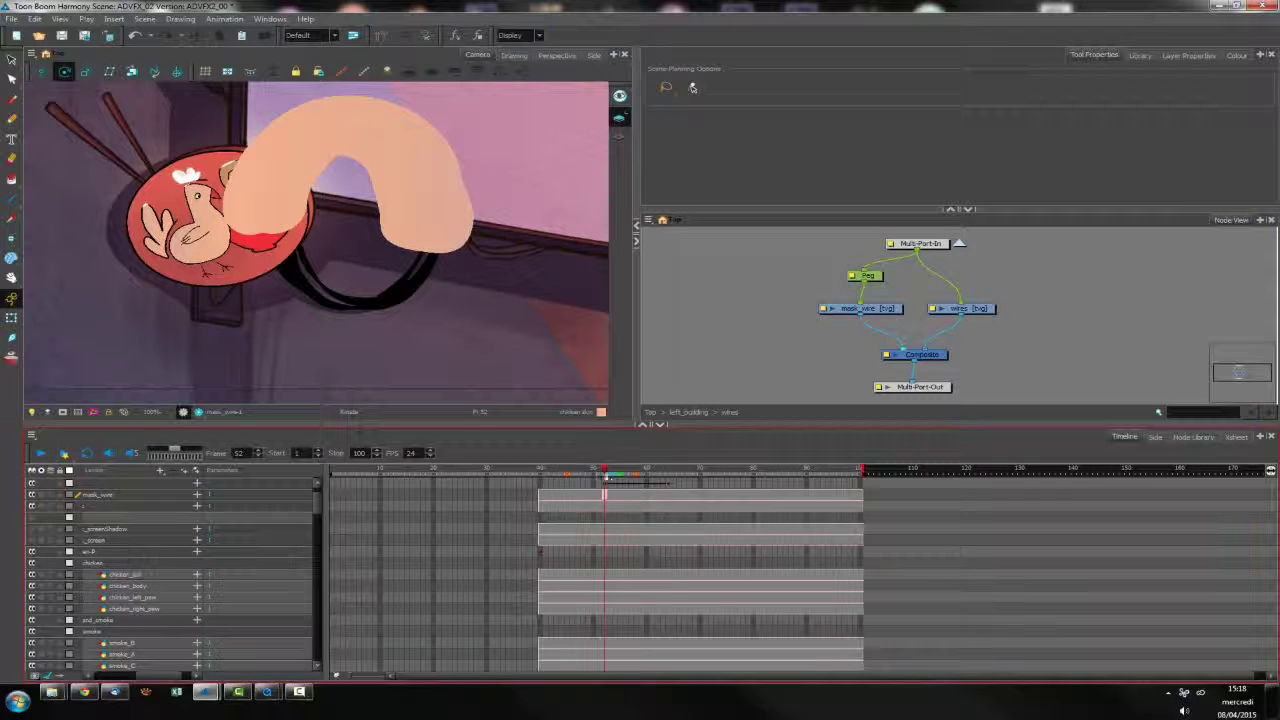
left_click_drag(605, 478, 636, 474)
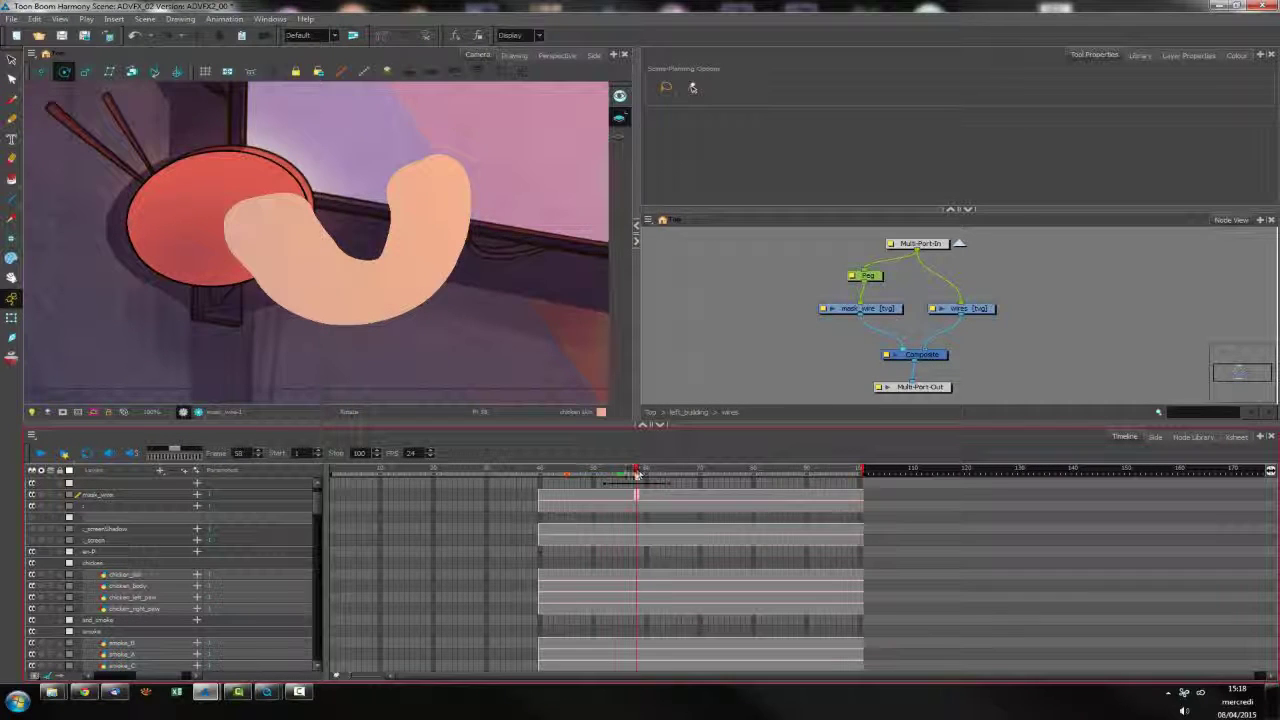
Duplicate the mask_wire drawing at frame 54 so that the frames before it can be edited separately
left_click(636, 497)
key("comma")
key("comma")
key("comma")
key("comma")
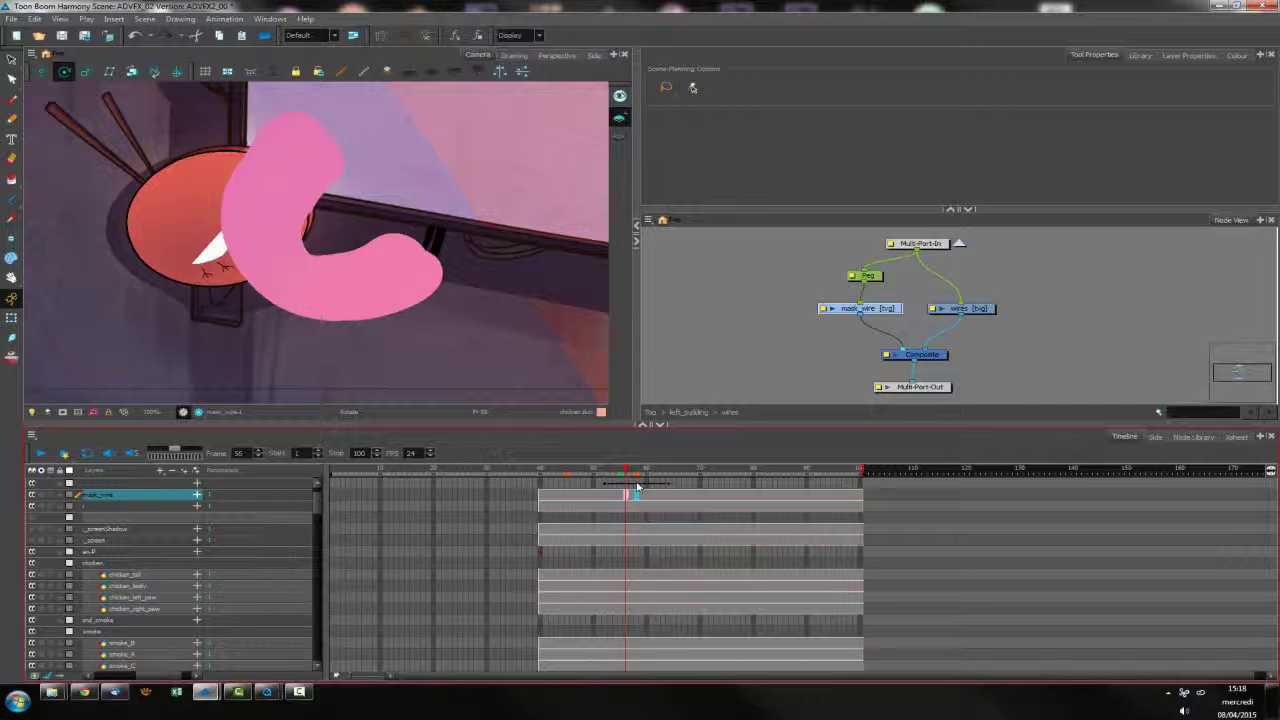
left_click(615, 497)
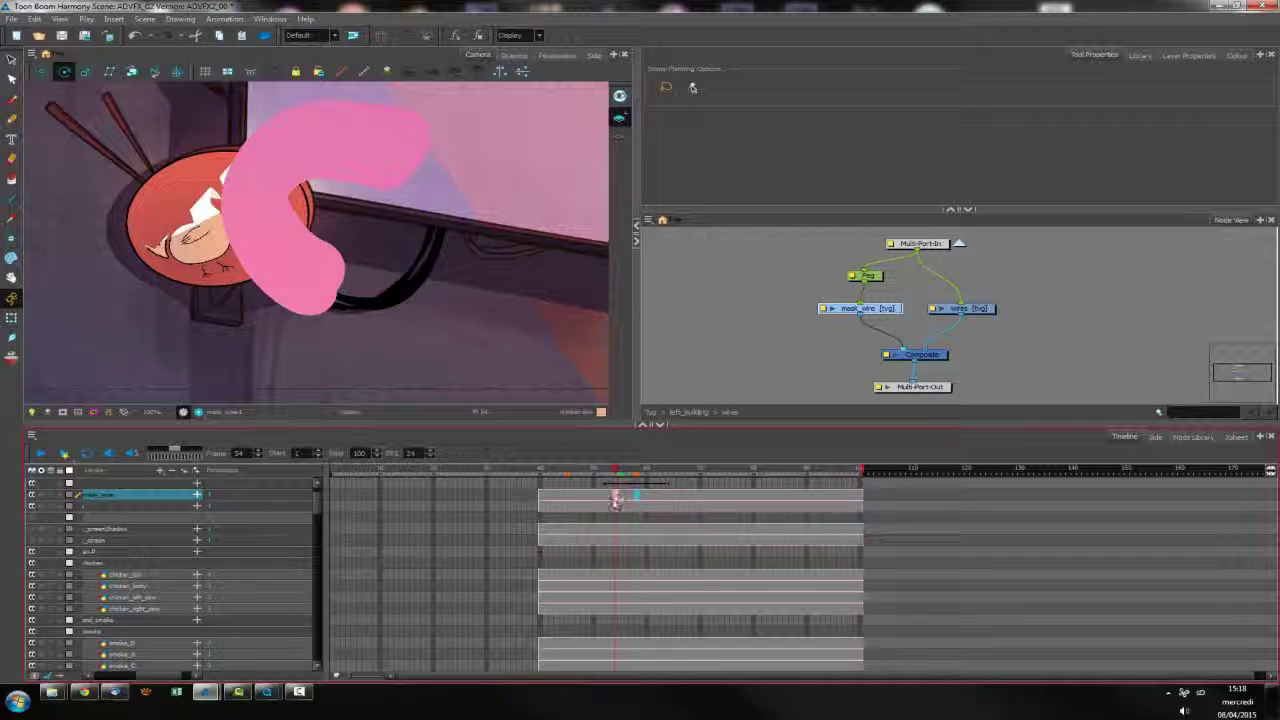
right_click(622, 503)
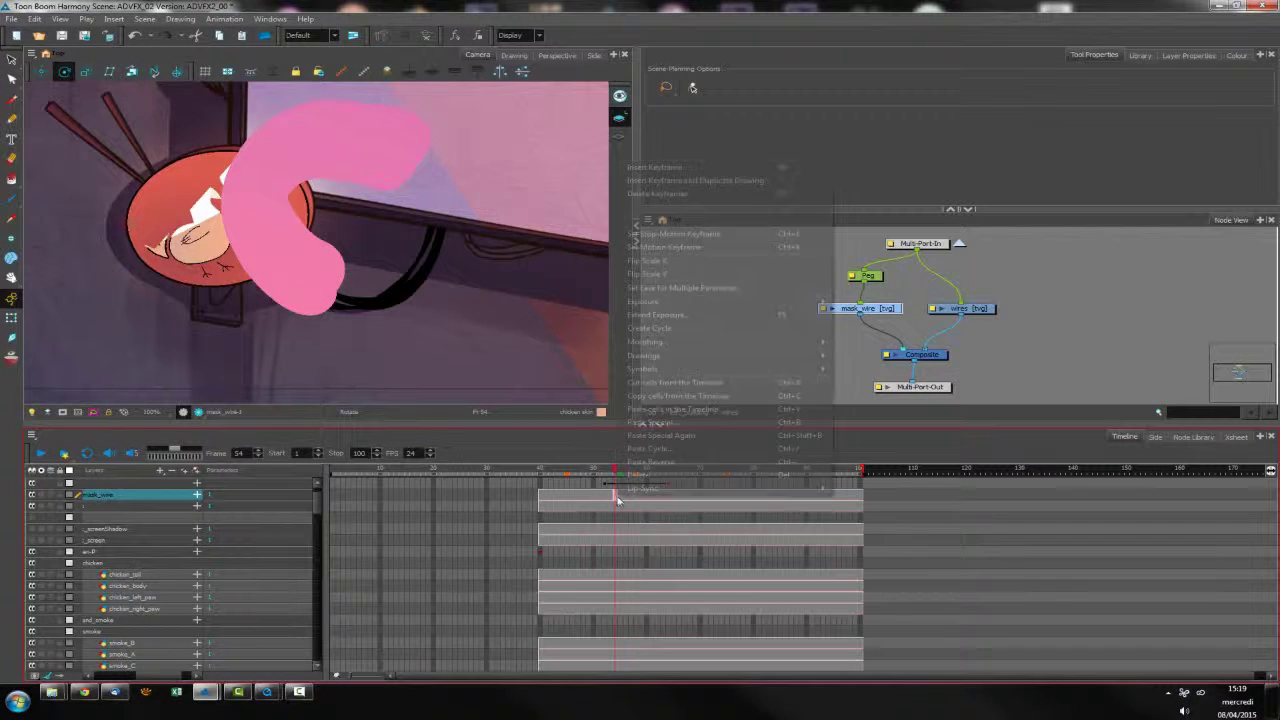
mouse_move(737, 356)
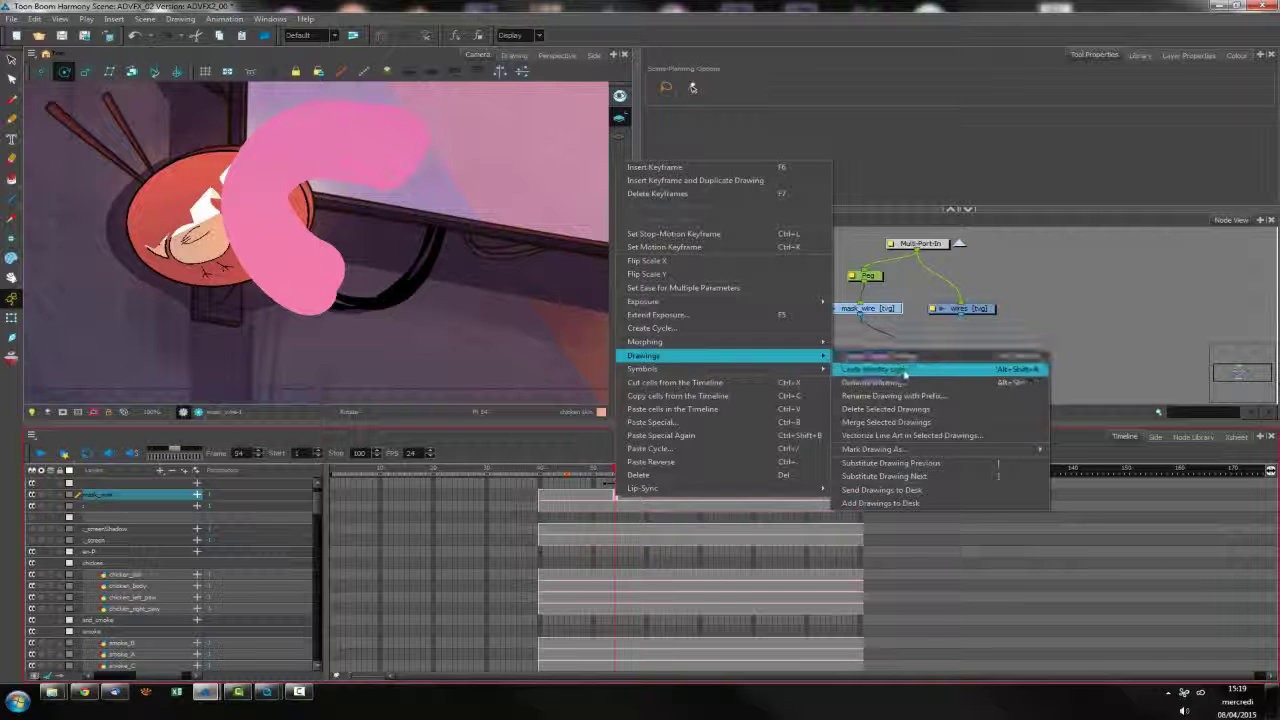
left_click(904, 371)
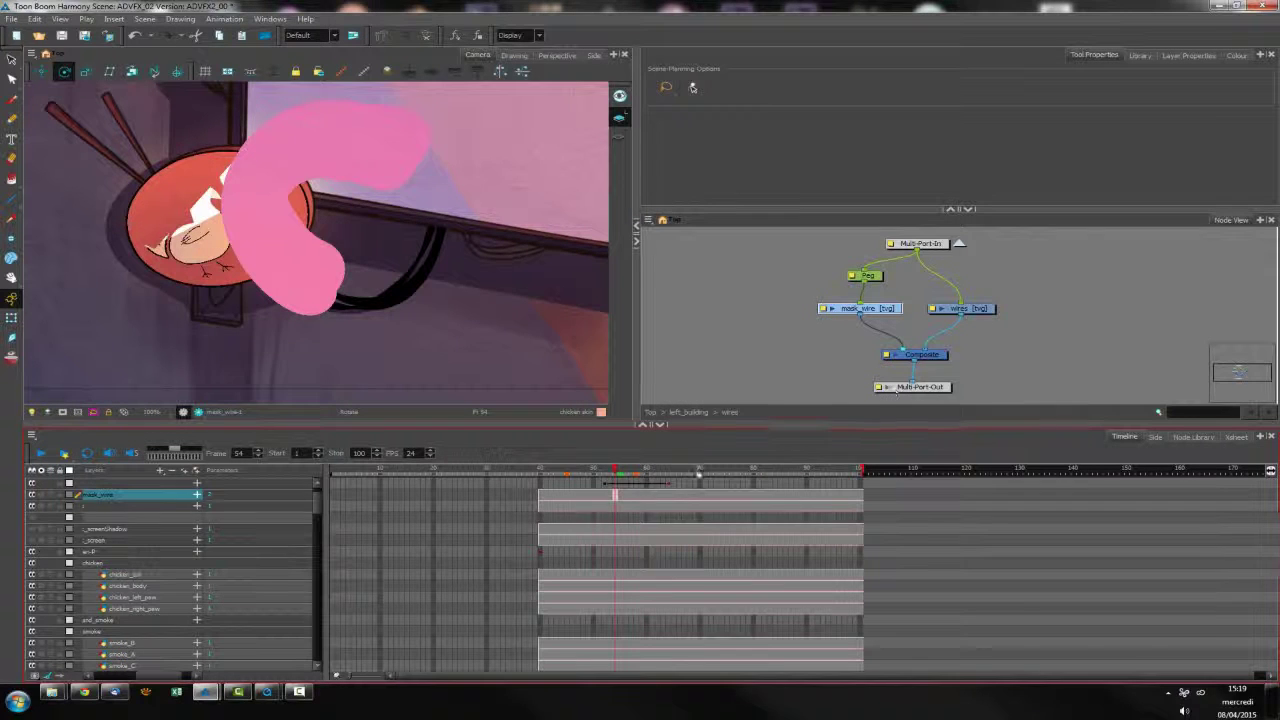
At frame 52, erase the right half of the mask_wire arc
left_click(610, 494)
key("alt+e")
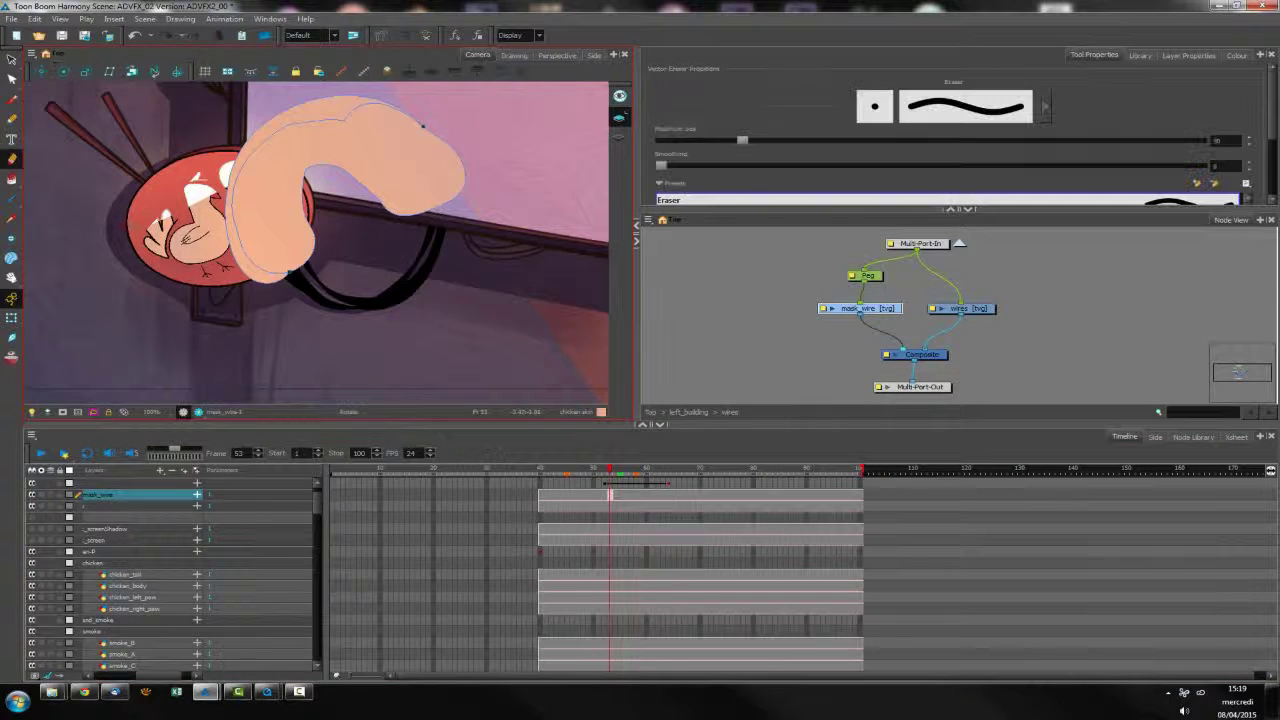
mouse_move(431, 124)
left_mouse_down()
mouse_move(423, 177)
mouse_move(455, 147)
mouse_move(388, 177)
mouse_move(355, 98)
left_mouse_up()
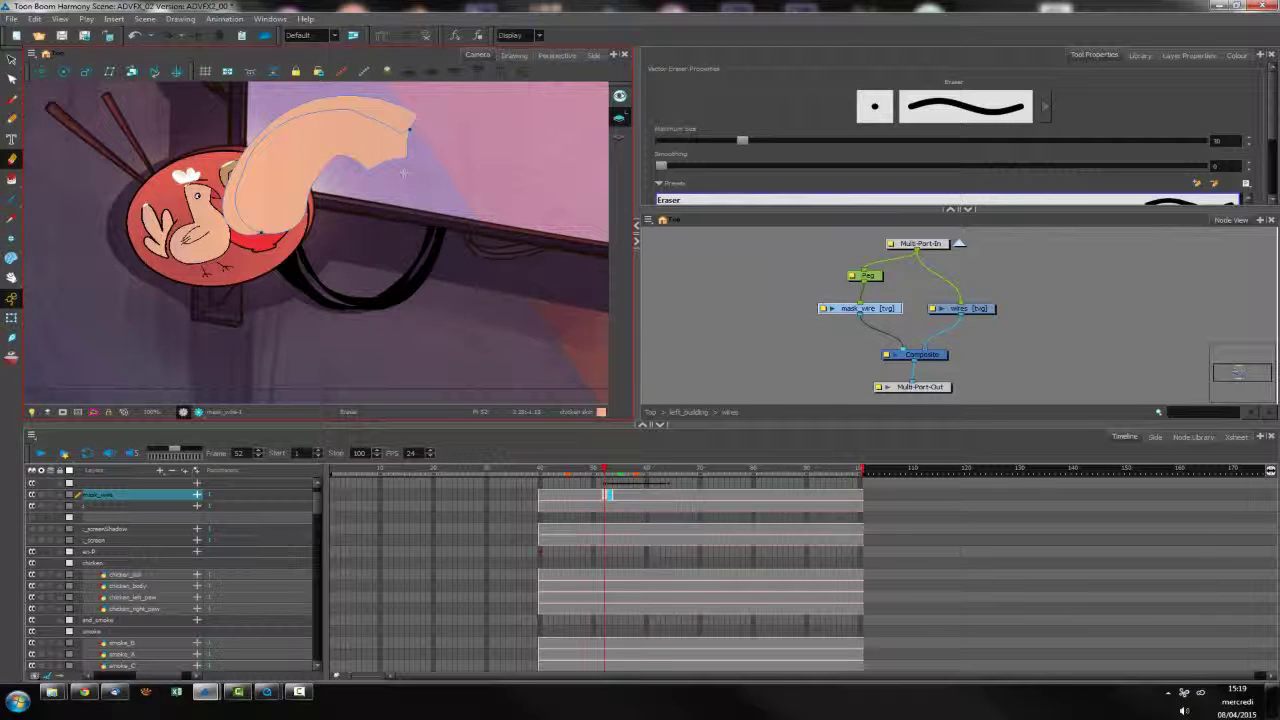
mouse_move(404, 173)
left_mouse_down()
mouse_move(420, 110)
mouse_move(360, 100)
mouse_move(345, 190)
left_mouse_up()
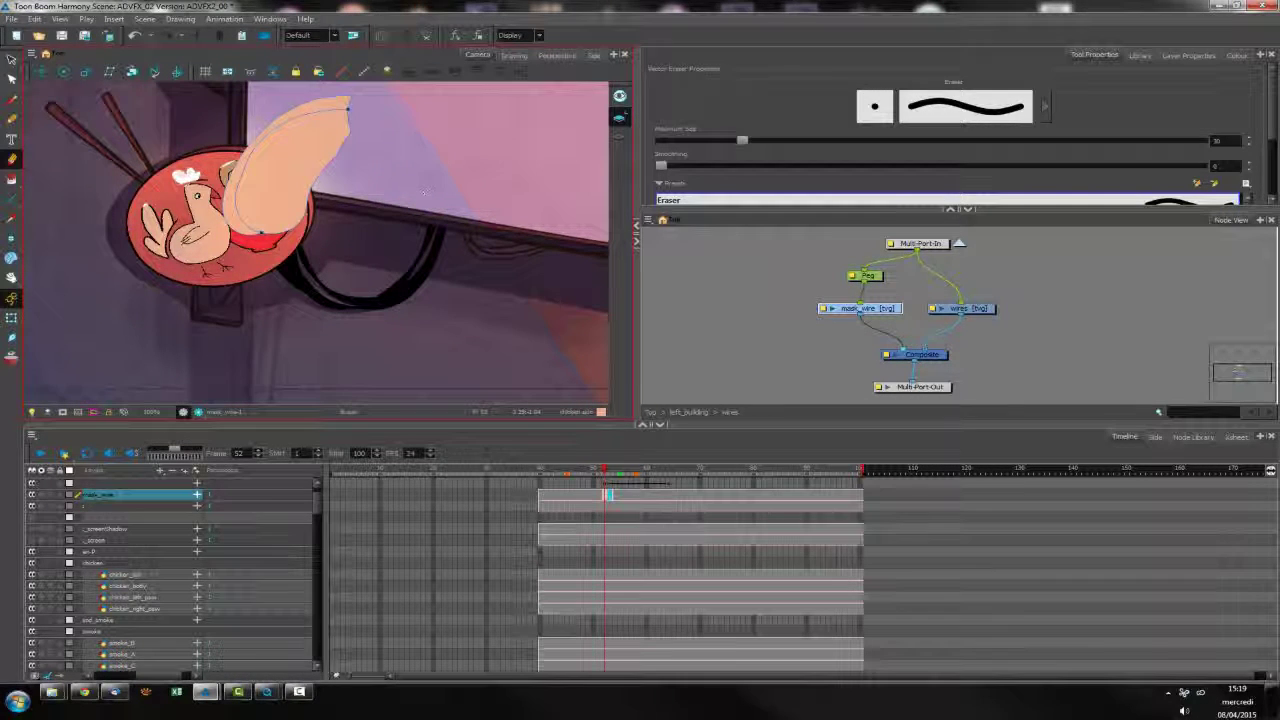
Step through the swing to frame 62, erase the trailing left part of the mask_wire arc, and check the following frames
key(".")
key(".")
key(".")
key(".")
key(".")
key(".")
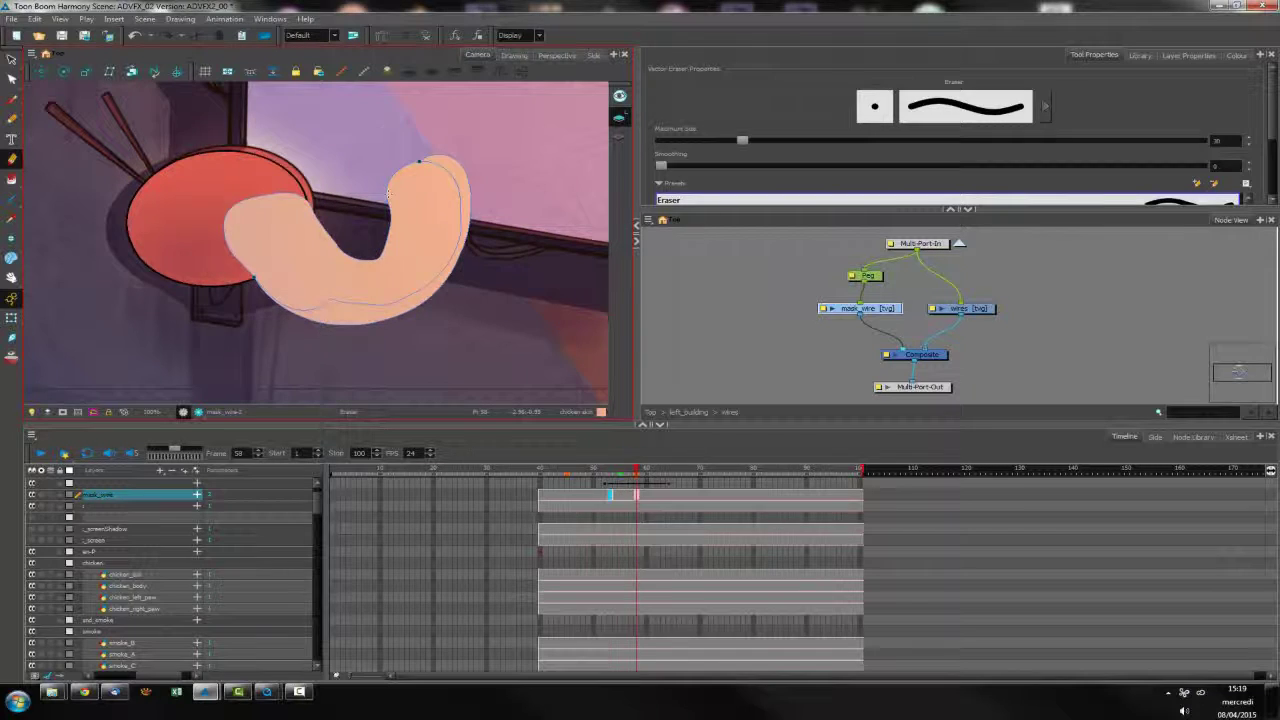
key(".")
key(".")
key(".")
key(".")
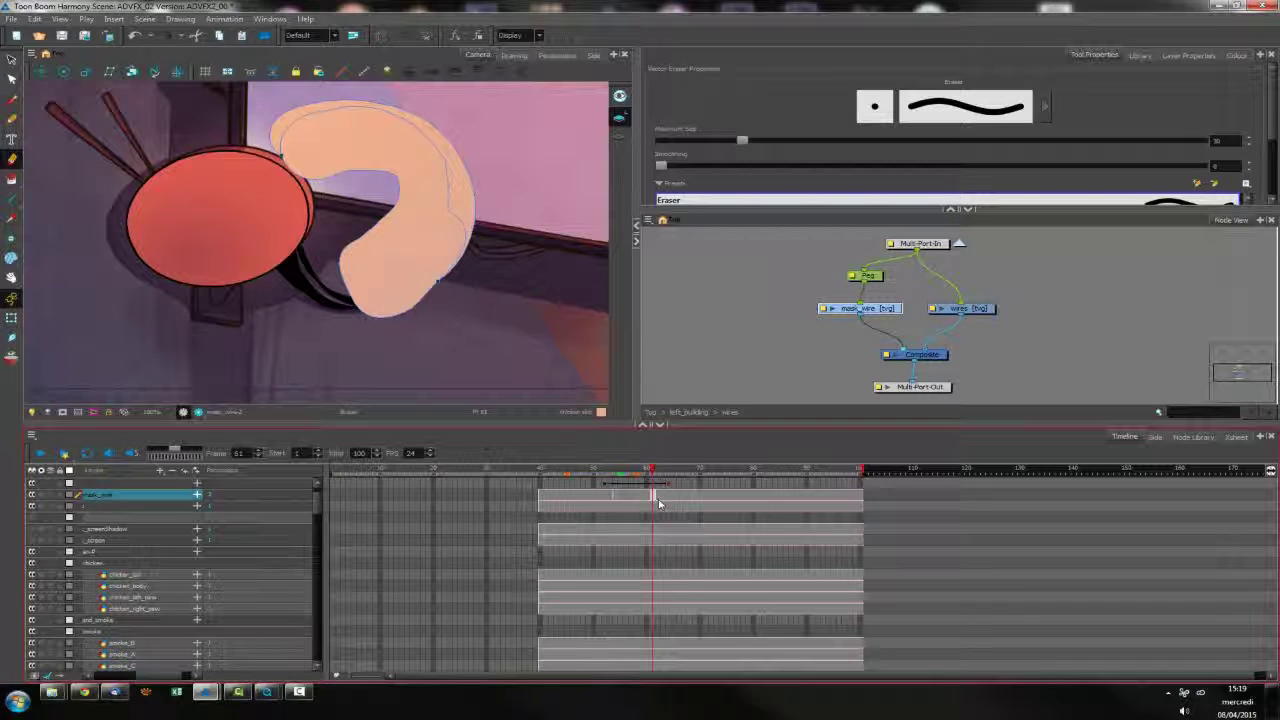
key(".")
mouse_move(215, 154)
left_mouse_down()
mouse_move(370, 105)
mouse_move(470, 110)
left_mouse_up()
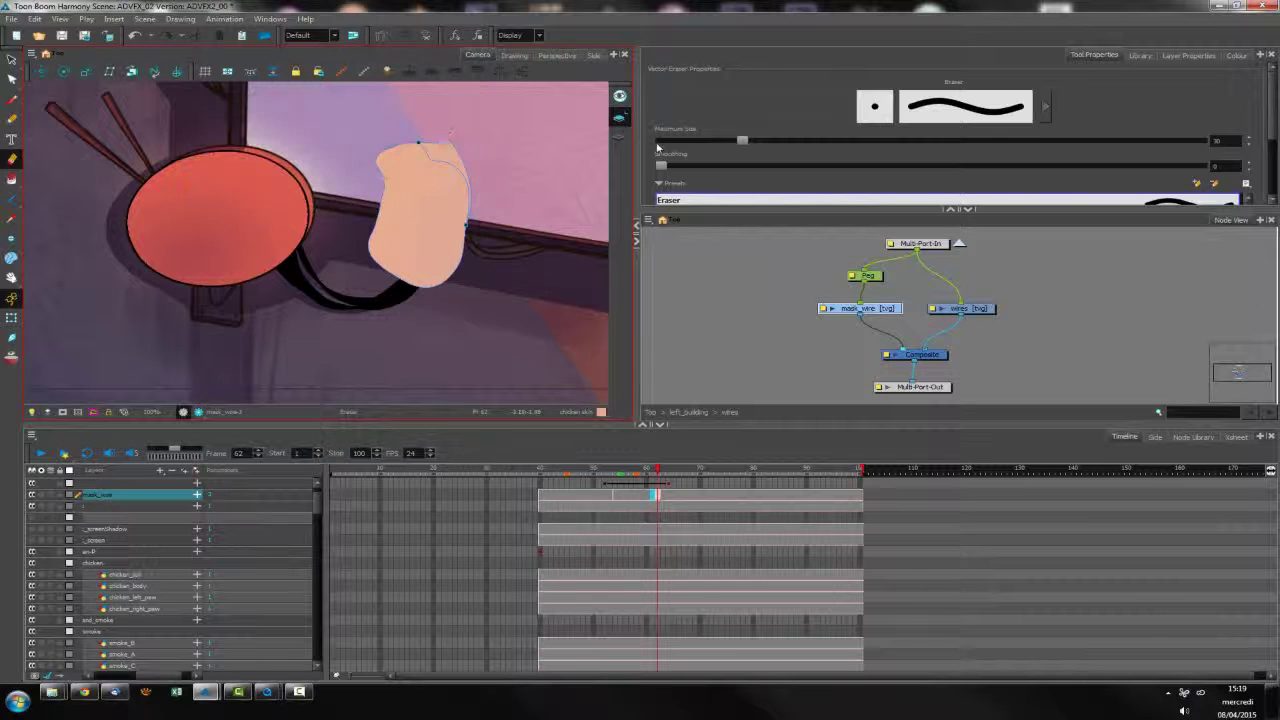
key(".")
key(".")
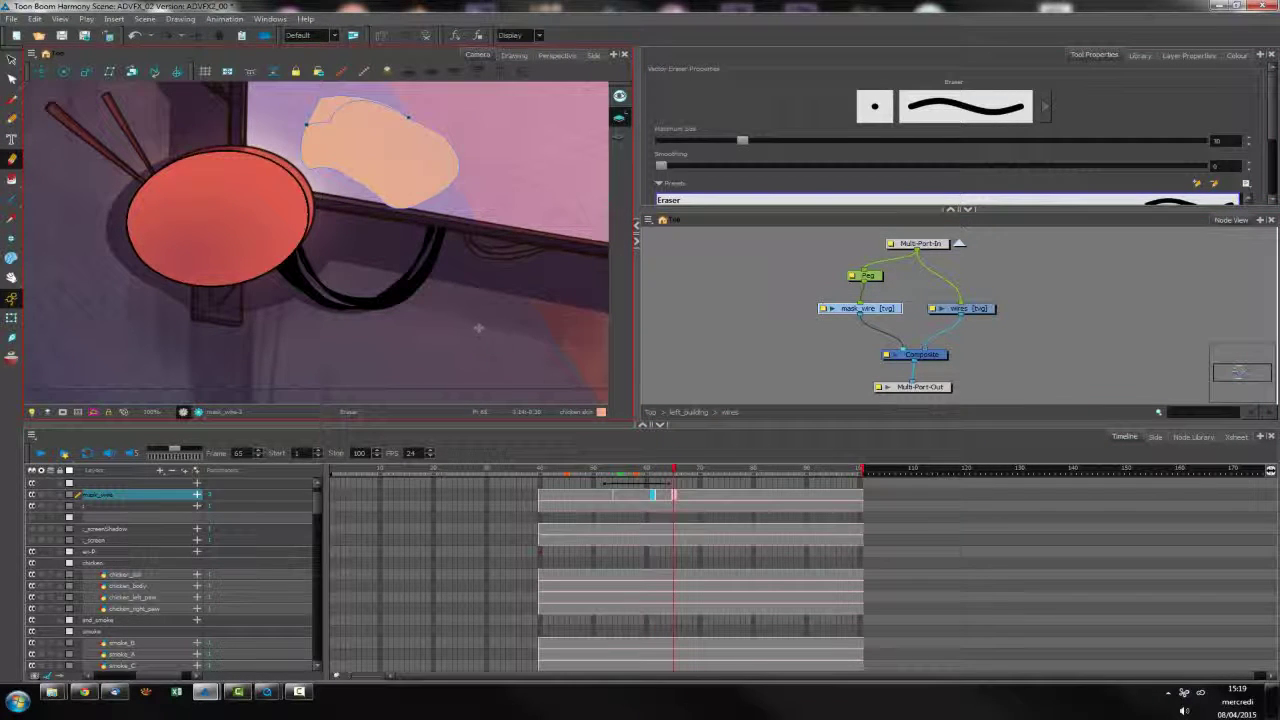
Select the mask's peg for translation and move the mask up away from the wires at frame 65
left_click(868, 276)
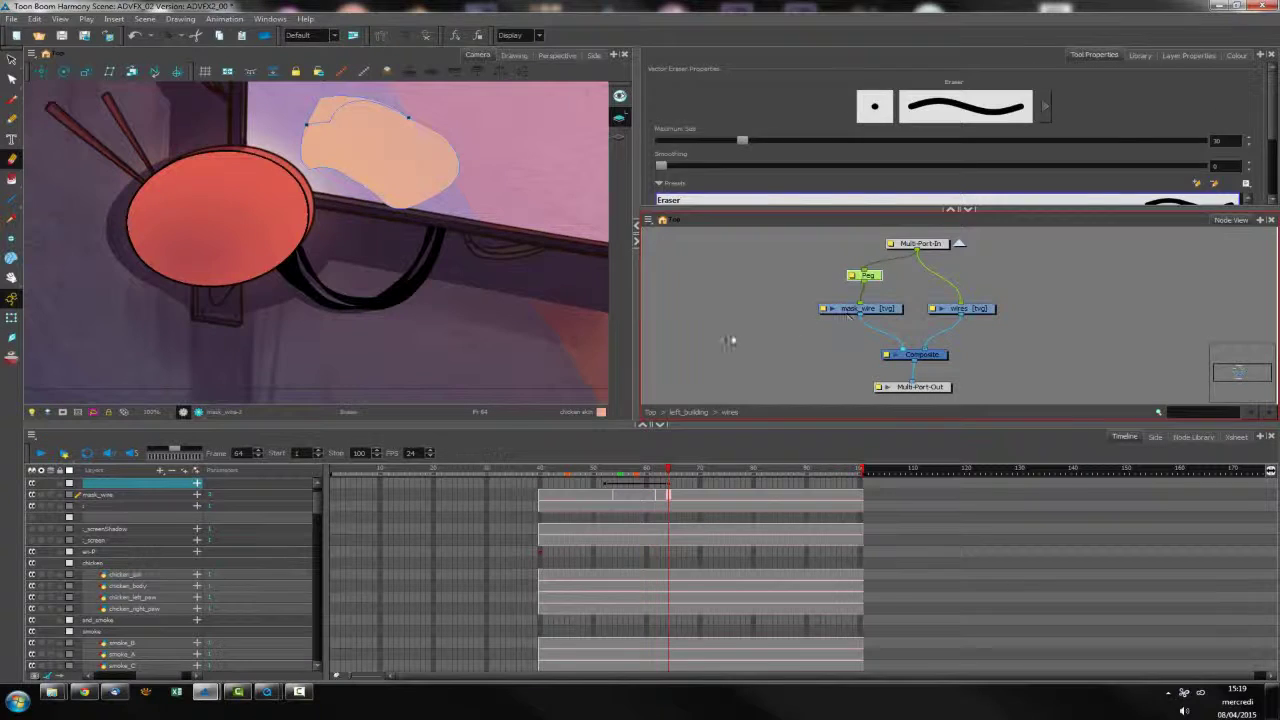
key("alt+2")
scroll(440, 291, "down", 1)
key("2")
key("2")
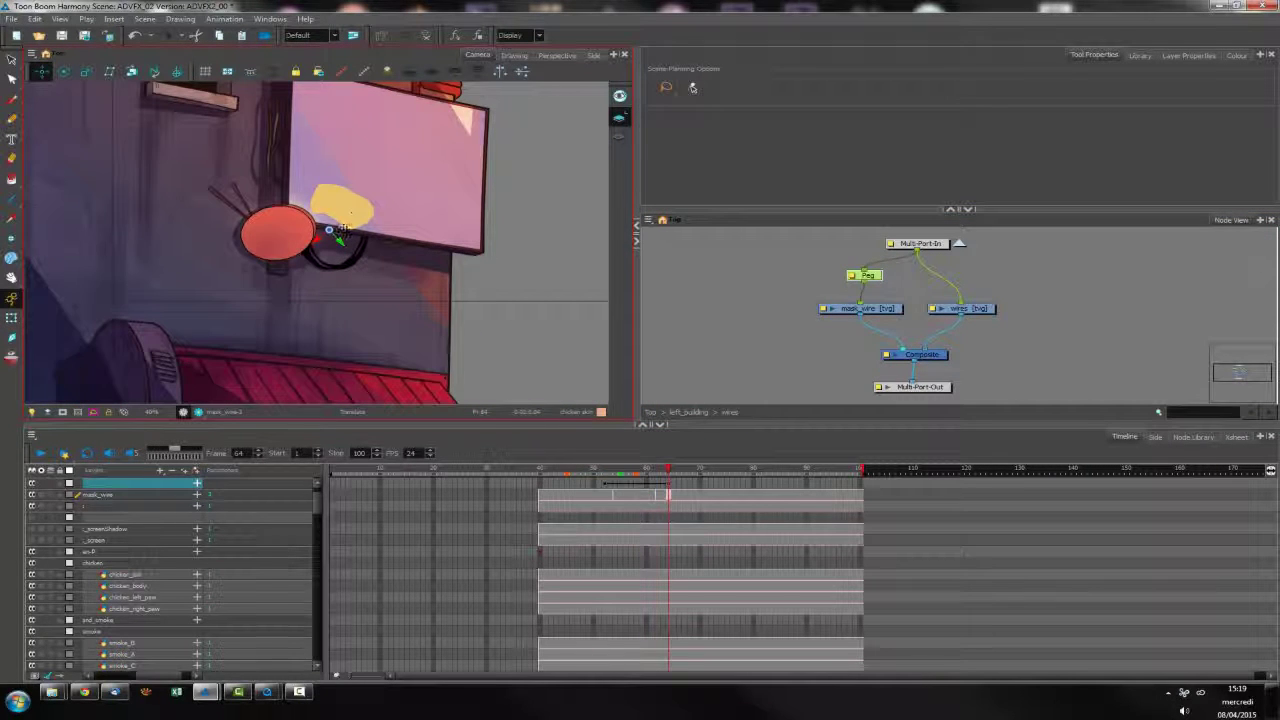
left_click_drag(342, 217, 344, 182)
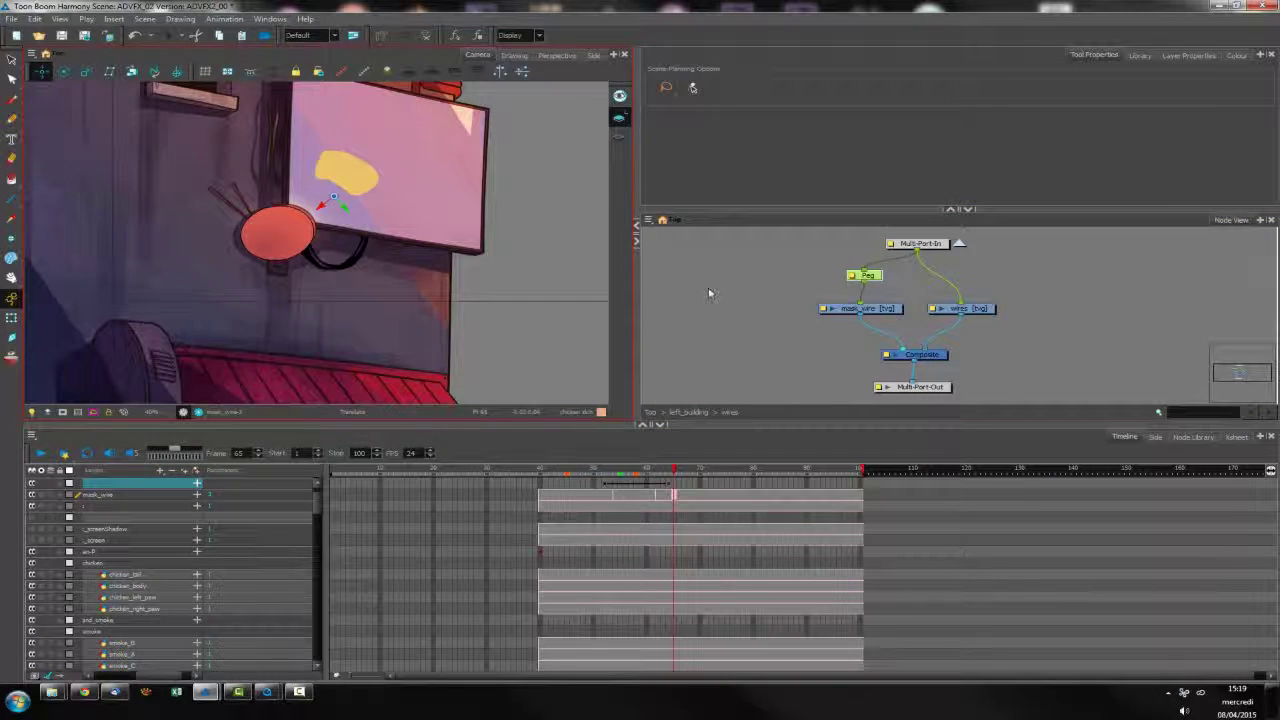
left_click(709, 291)
key(".")
key("1")
key("1")
key("1")
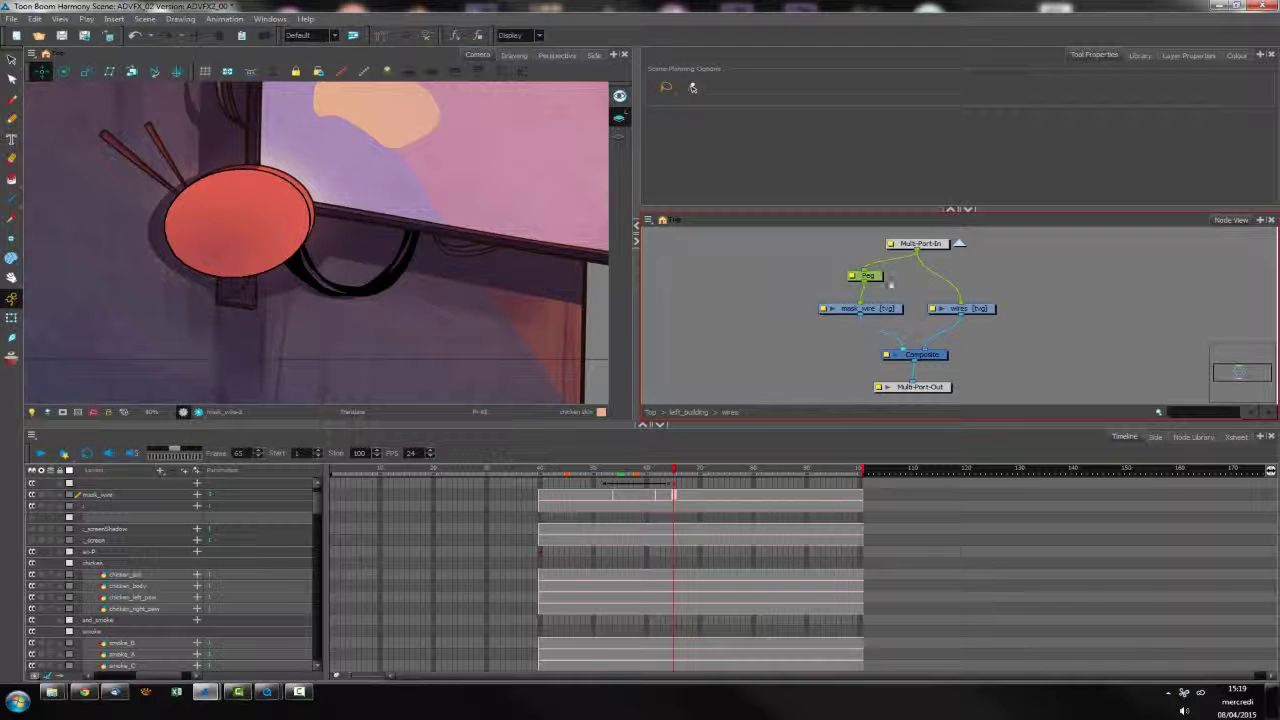
Rearrange the node network so that wires sits on the left and the peg with mask_wire on the right above the composite
left_click_drag(877, 277, 889, 313)
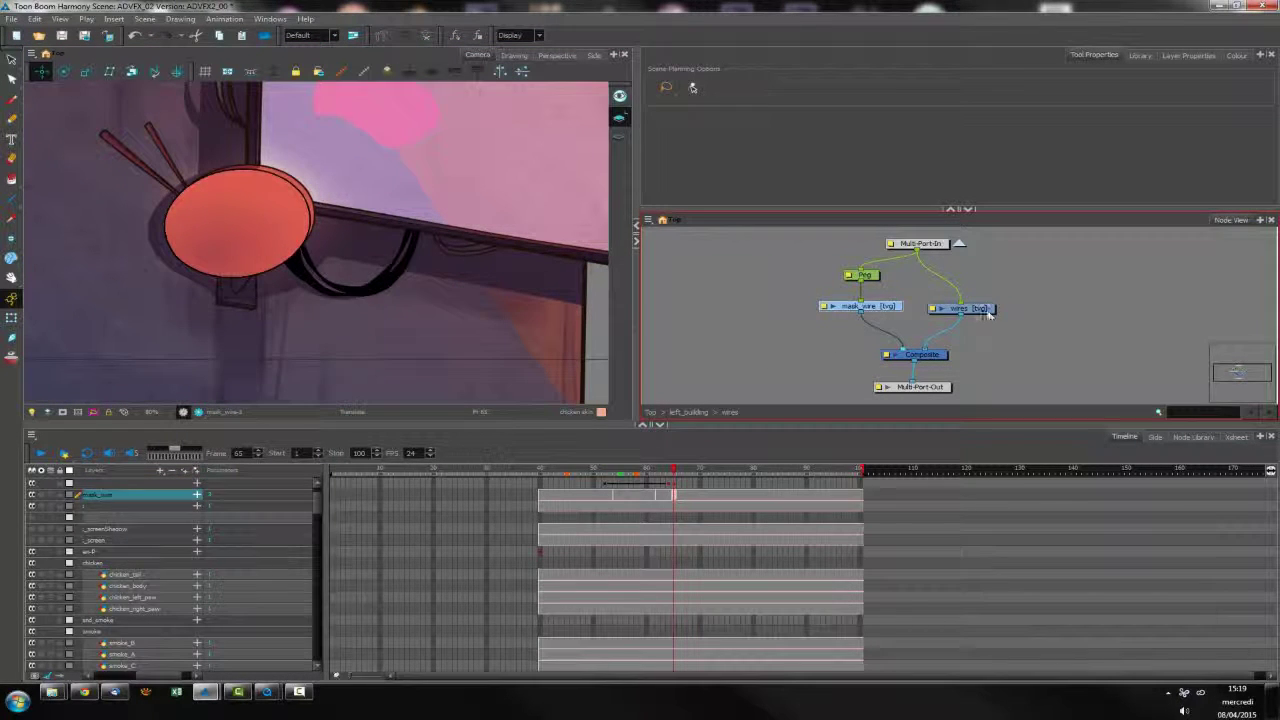
left_click_drag(980, 312, 970, 307)
left_click(955, 324)
left_click_drag(889, 312, 888, 308)
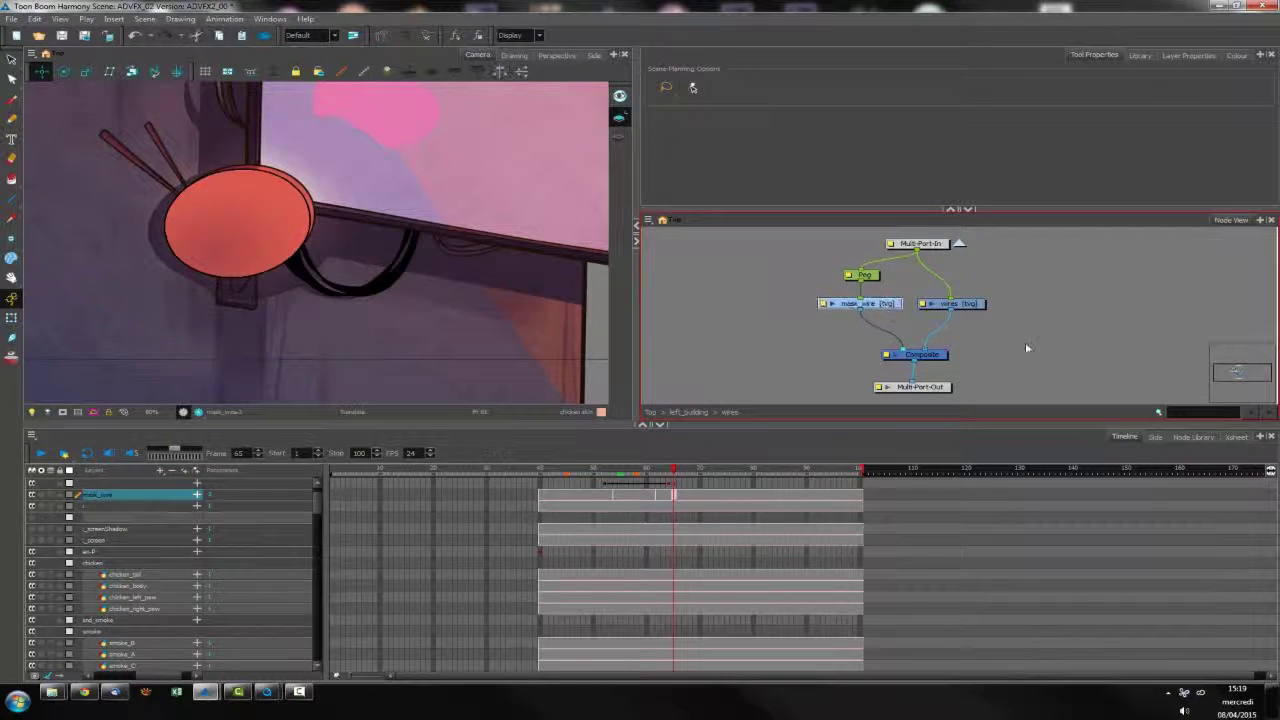
left_click(1027, 346)
left_click(1039, 348)
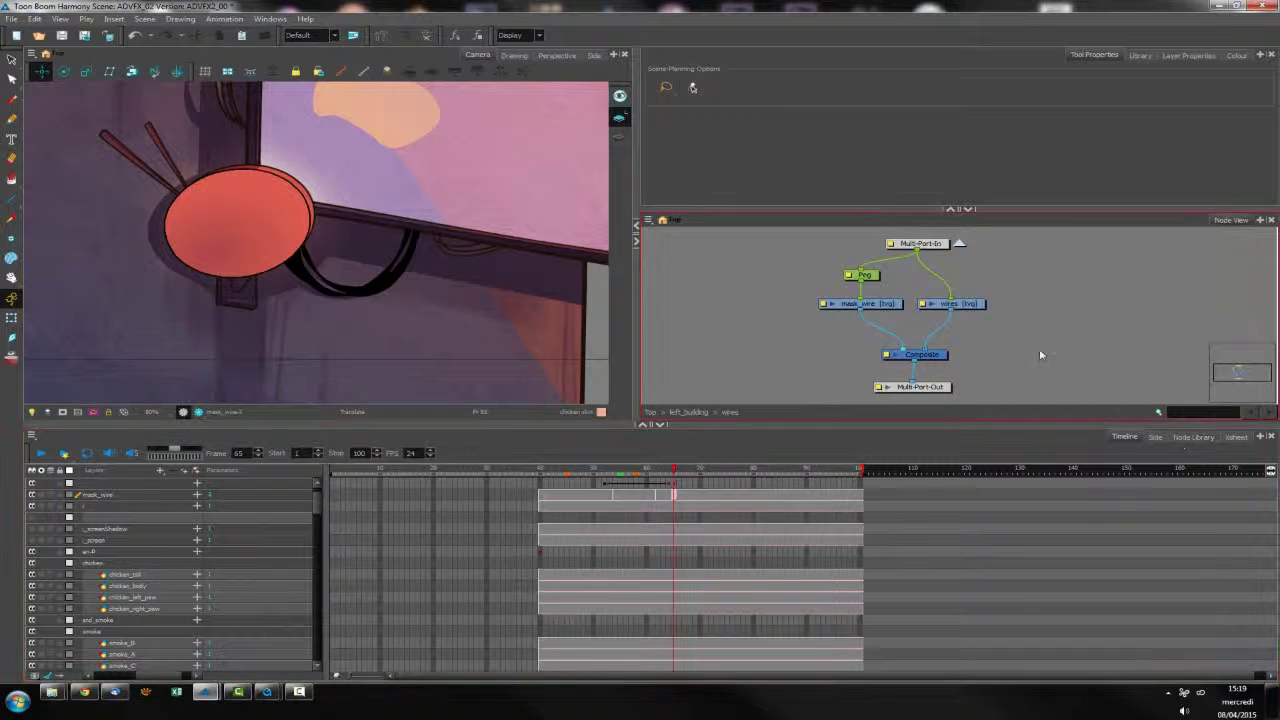
left_click_drag(964, 306, 758, 305)
left_click_drag(893, 269, 1005, 301)
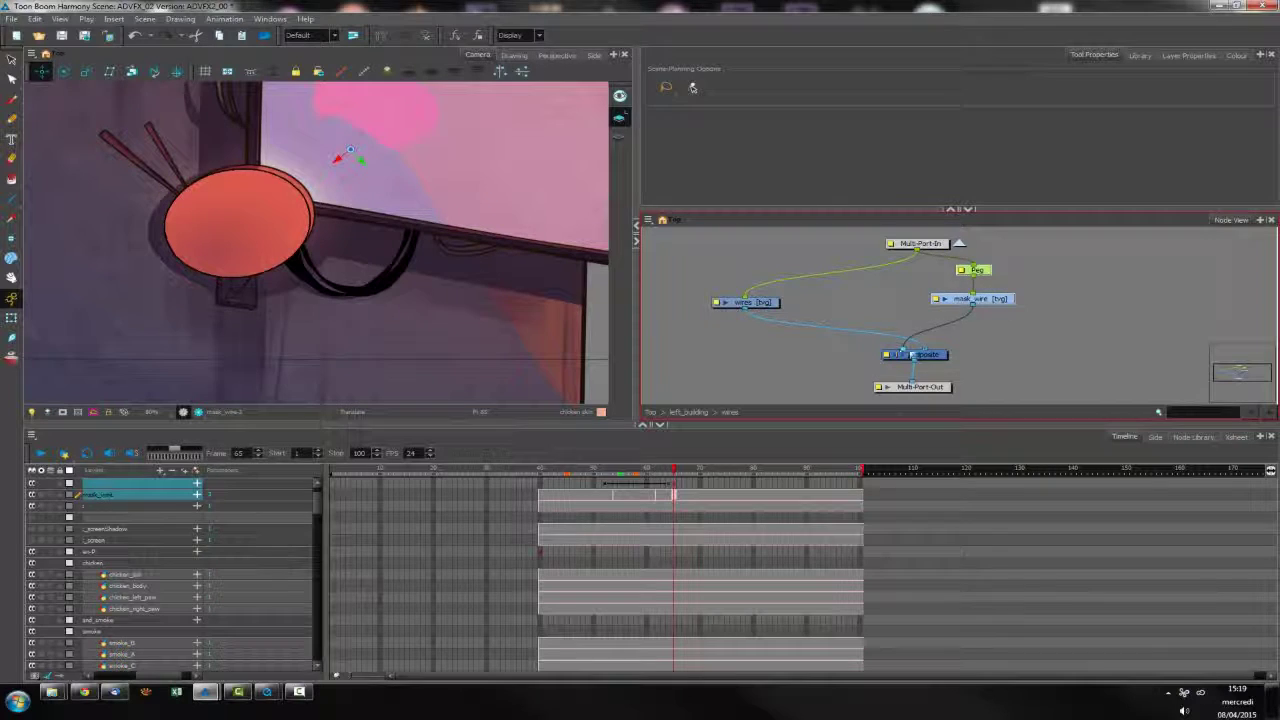
left_click_drag(765, 303, 813, 301)
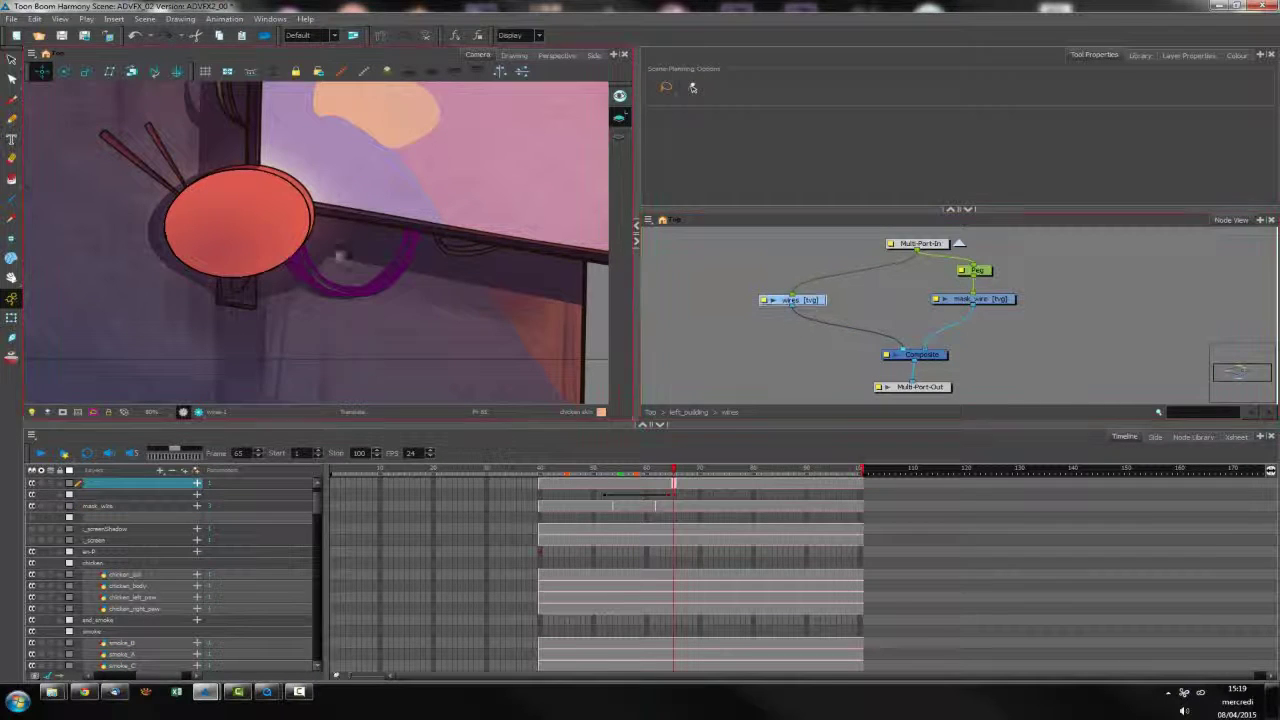
Insert a Cutter node from the Combine category between the wires and mask_wire drawings and the composite, and enable its Inverted option
left_click(1083, 349)
left_click(1188, 441)
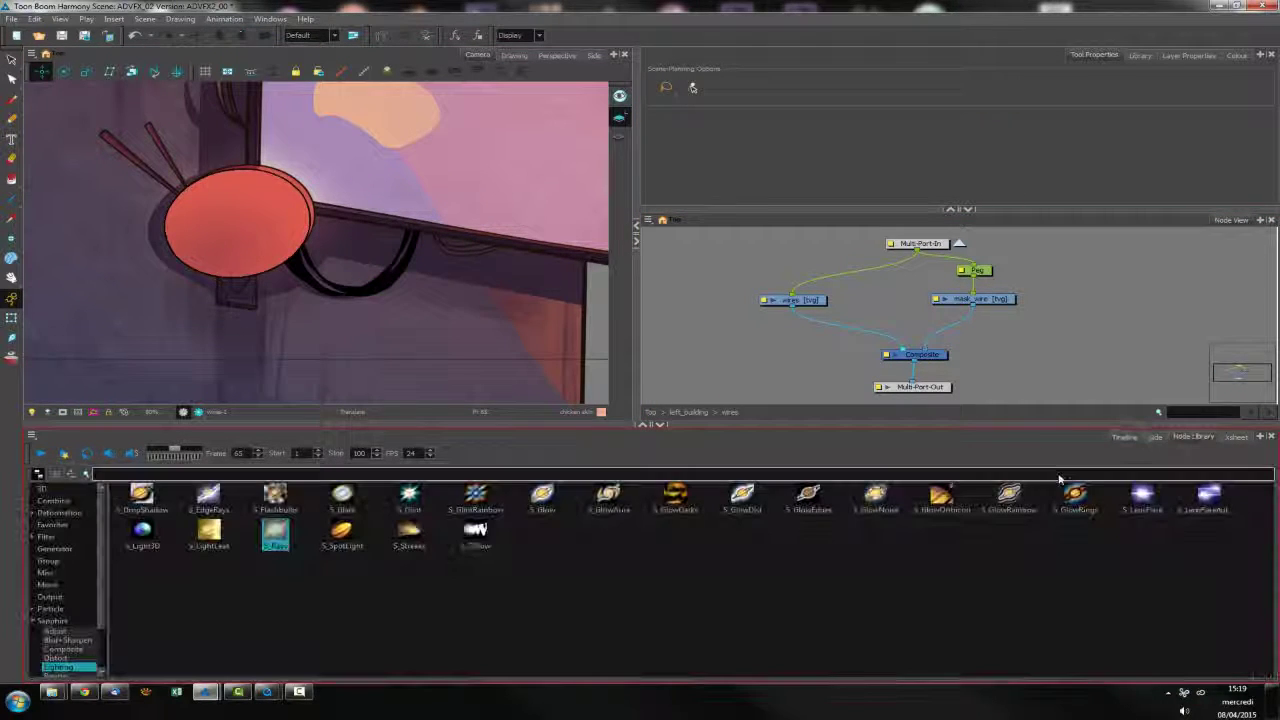
left_click(55, 500)
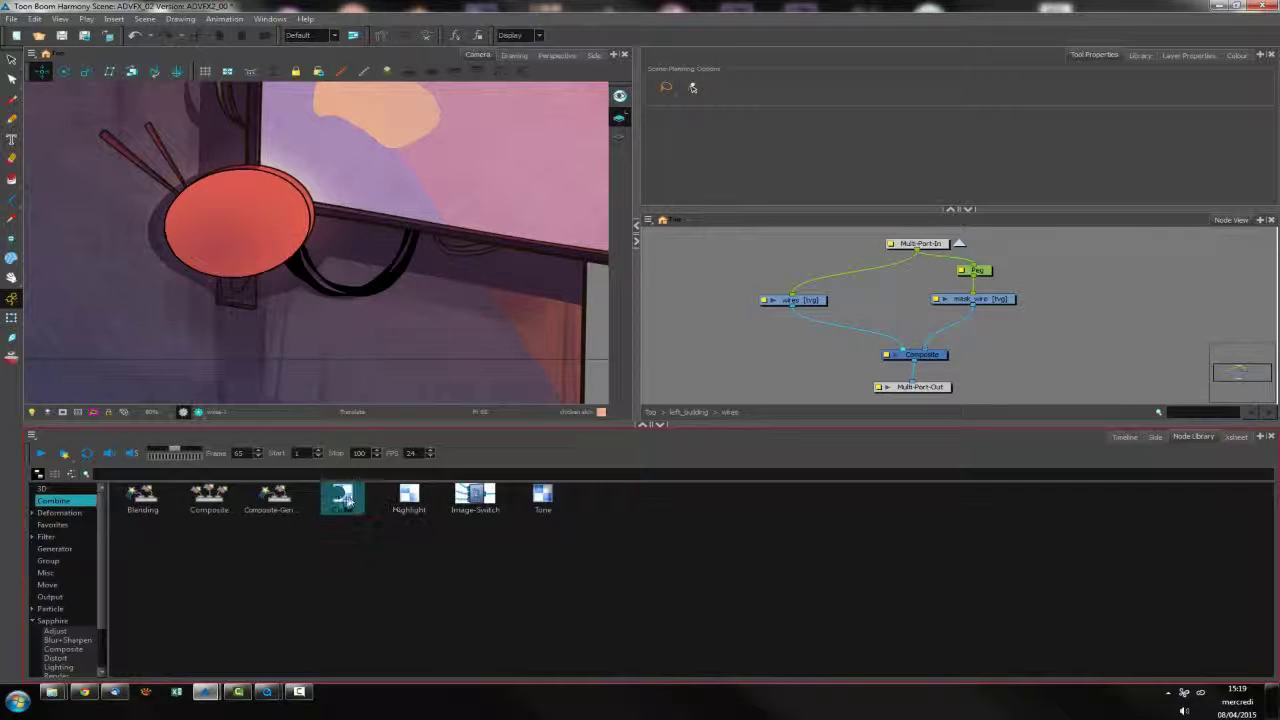
left_click_drag(342, 497, 934, 326)
left_click(921, 332)
left_click(1092, 192)
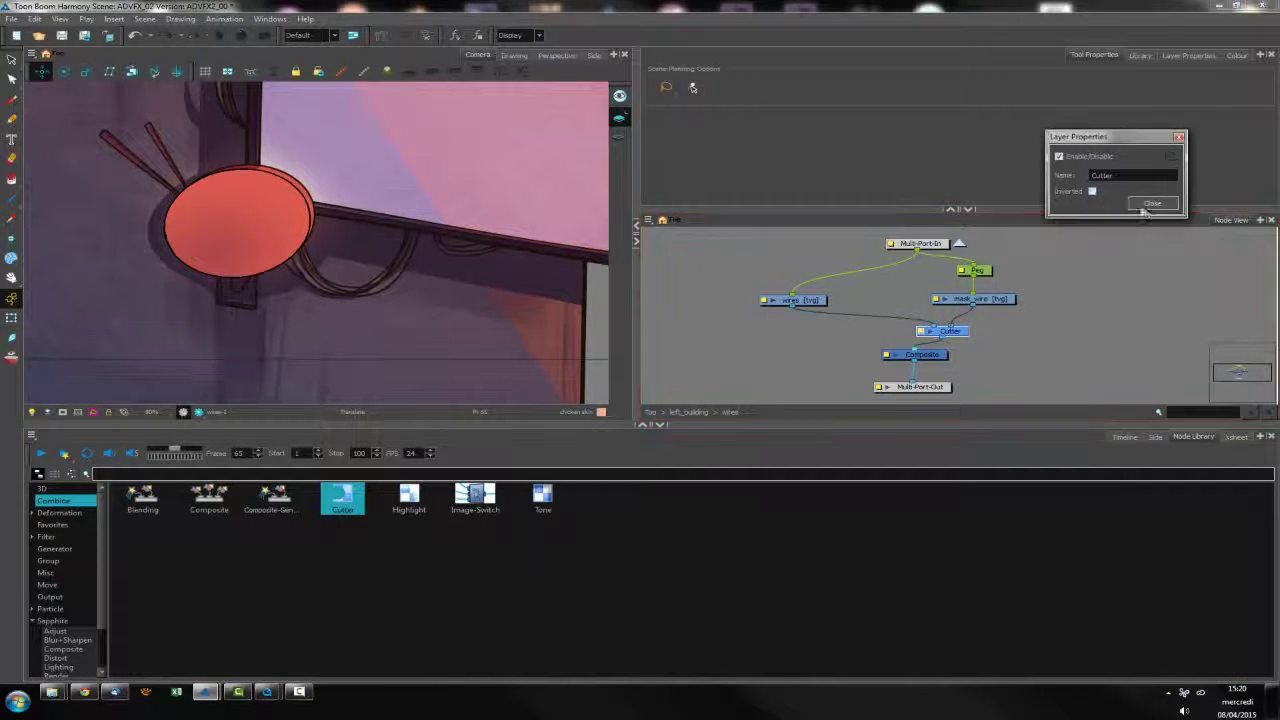
Step back from frame 65 to frame 56 and check the cutter's effect on the wires in the render preview
left_click(1152, 203)
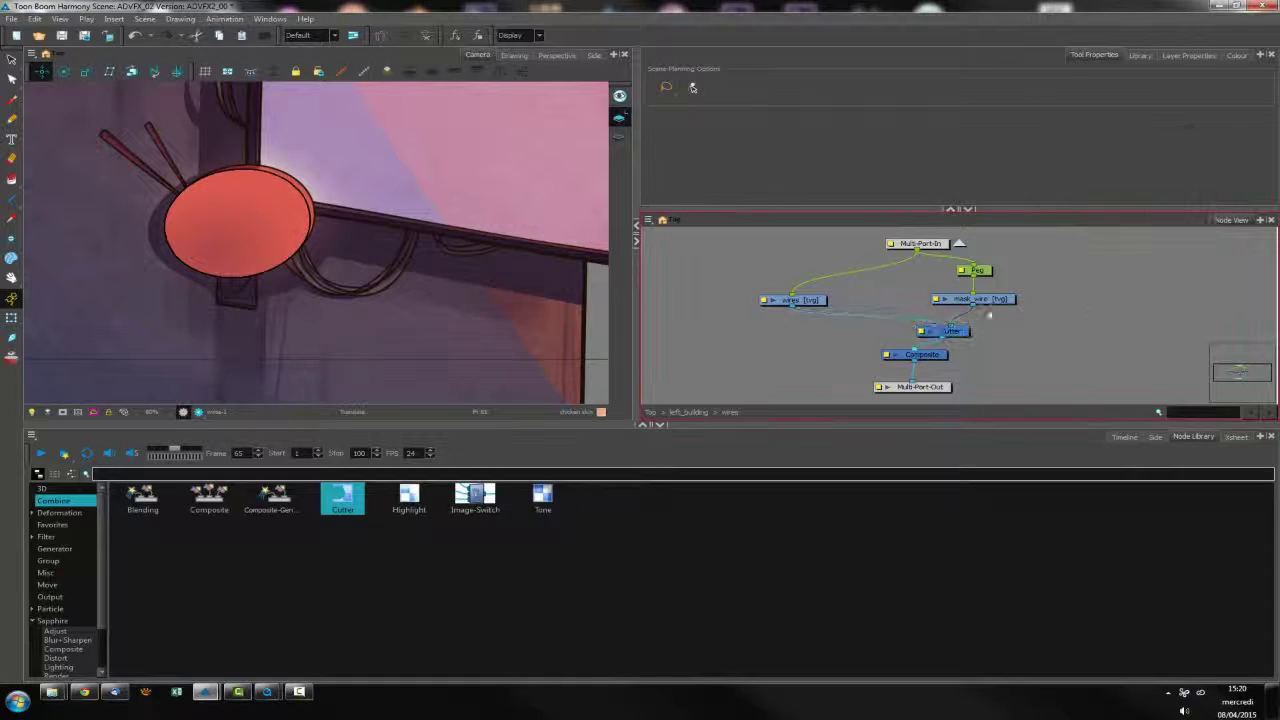
left_click(1125, 437)
key("comma")
key("comma")
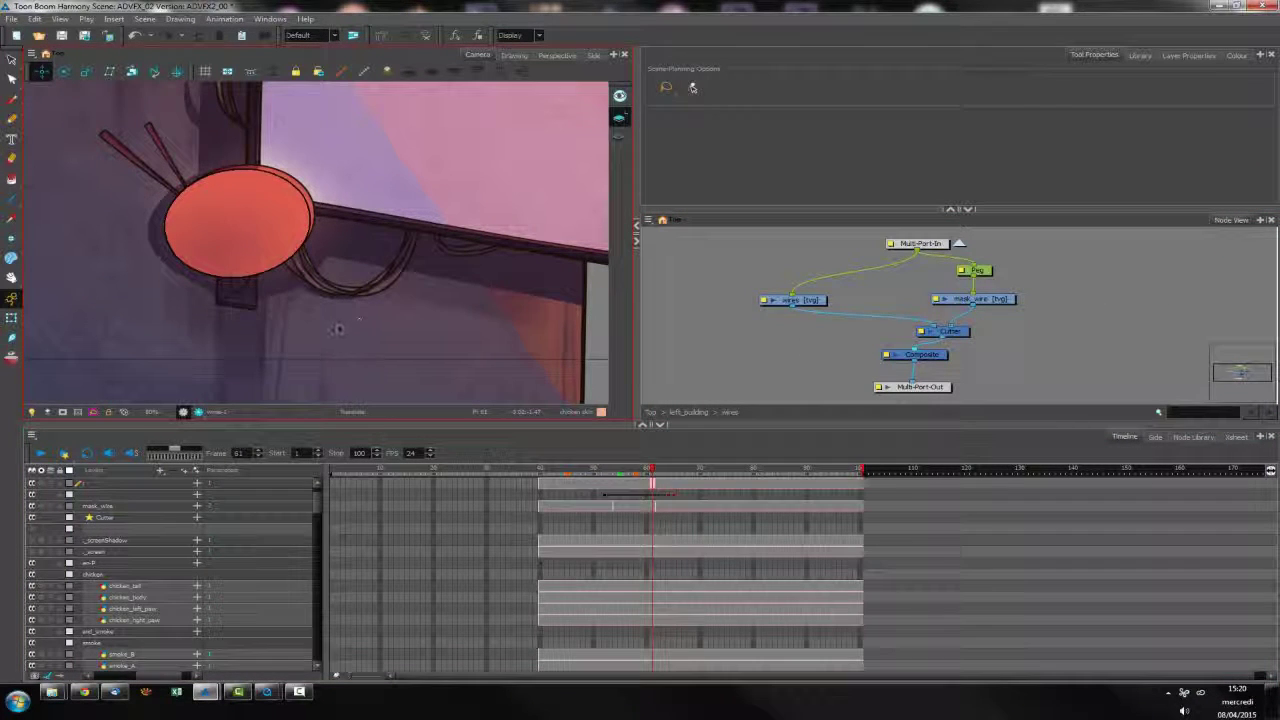
left_click(198, 411)
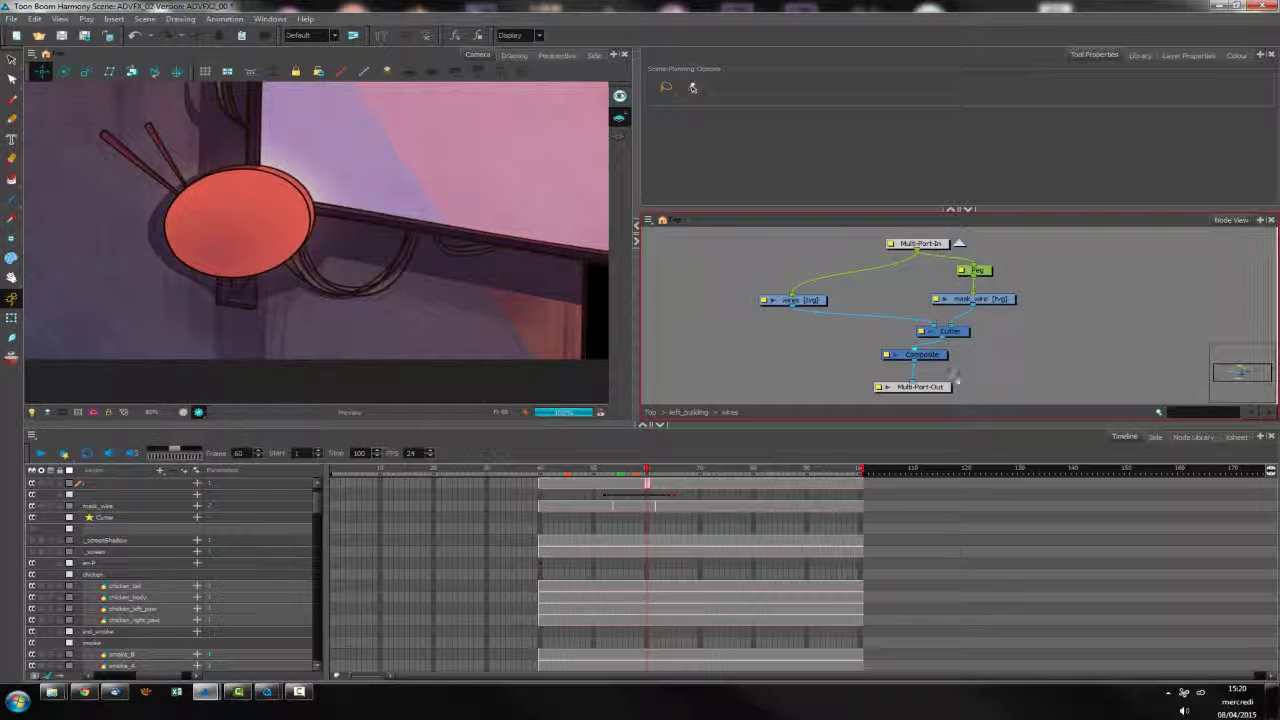
left_click_drag(936, 358, 936, 365)
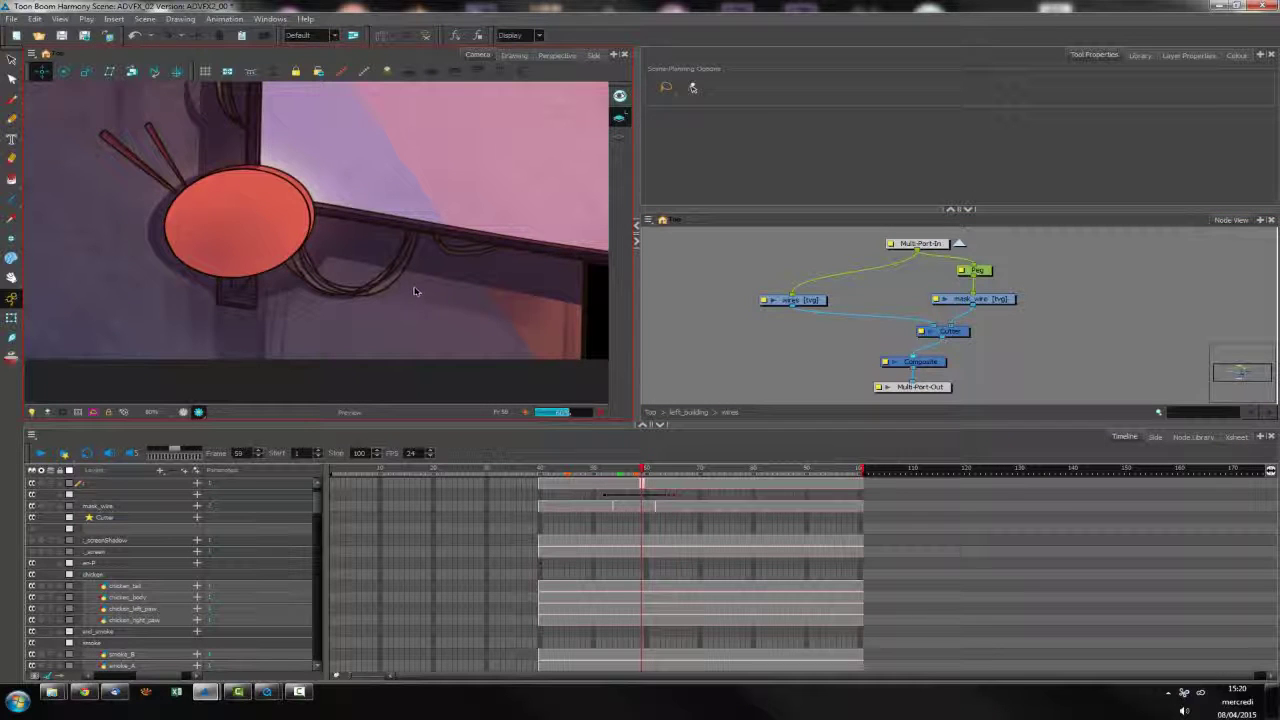
key("comma")
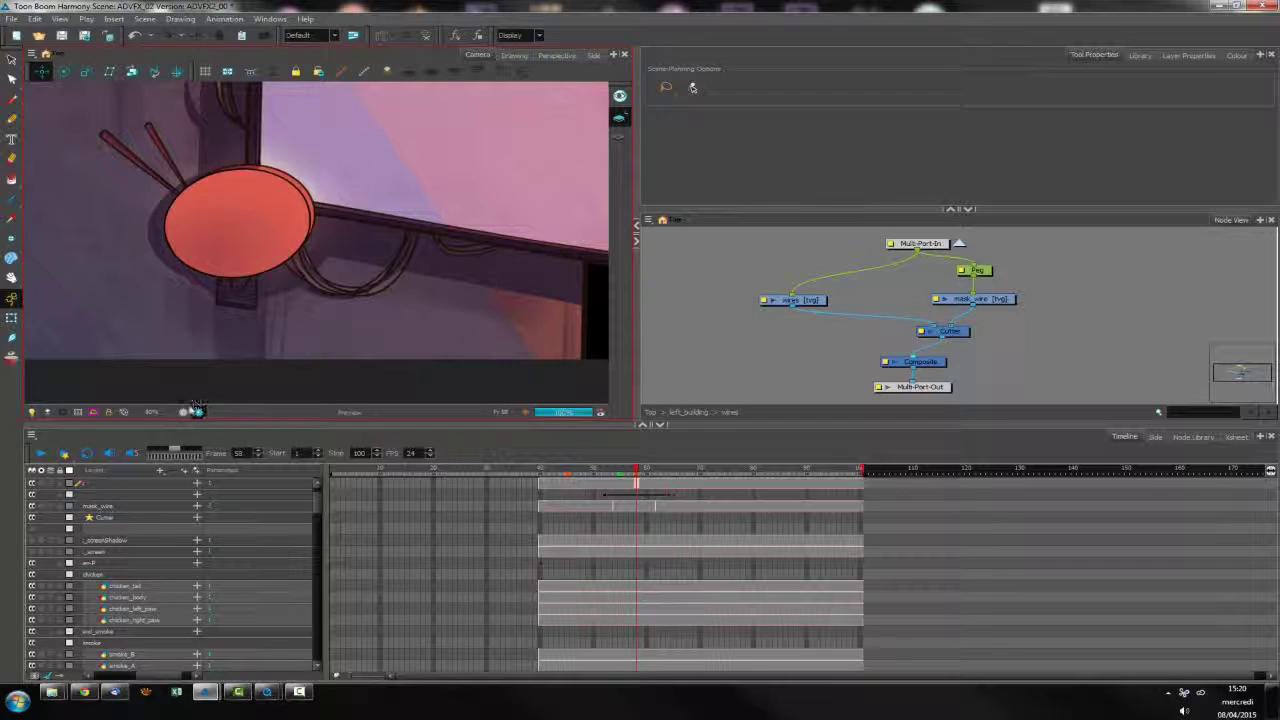
left_click(195, 410)
key("comma")
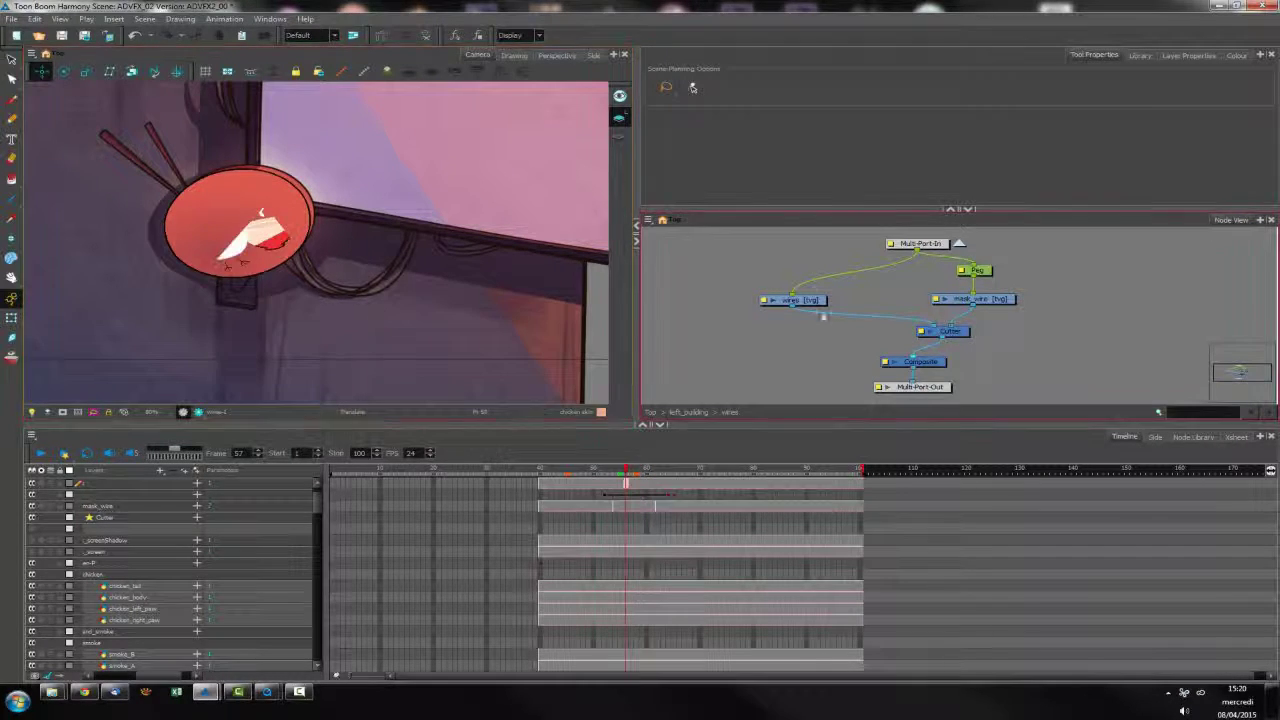
key("comma")
Centre the Cutter above the composite and try turning off its Inverted option
left_click_drag(958, 336, 898, 338)
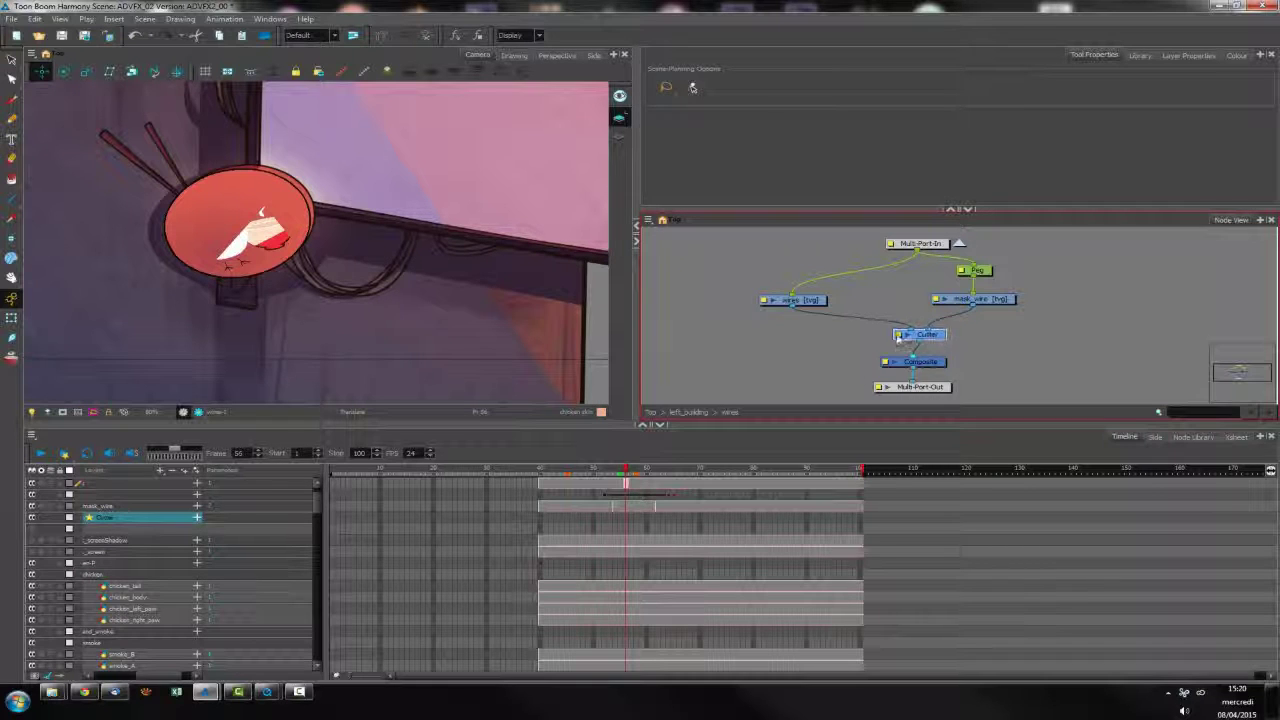
double_click(898, 338)
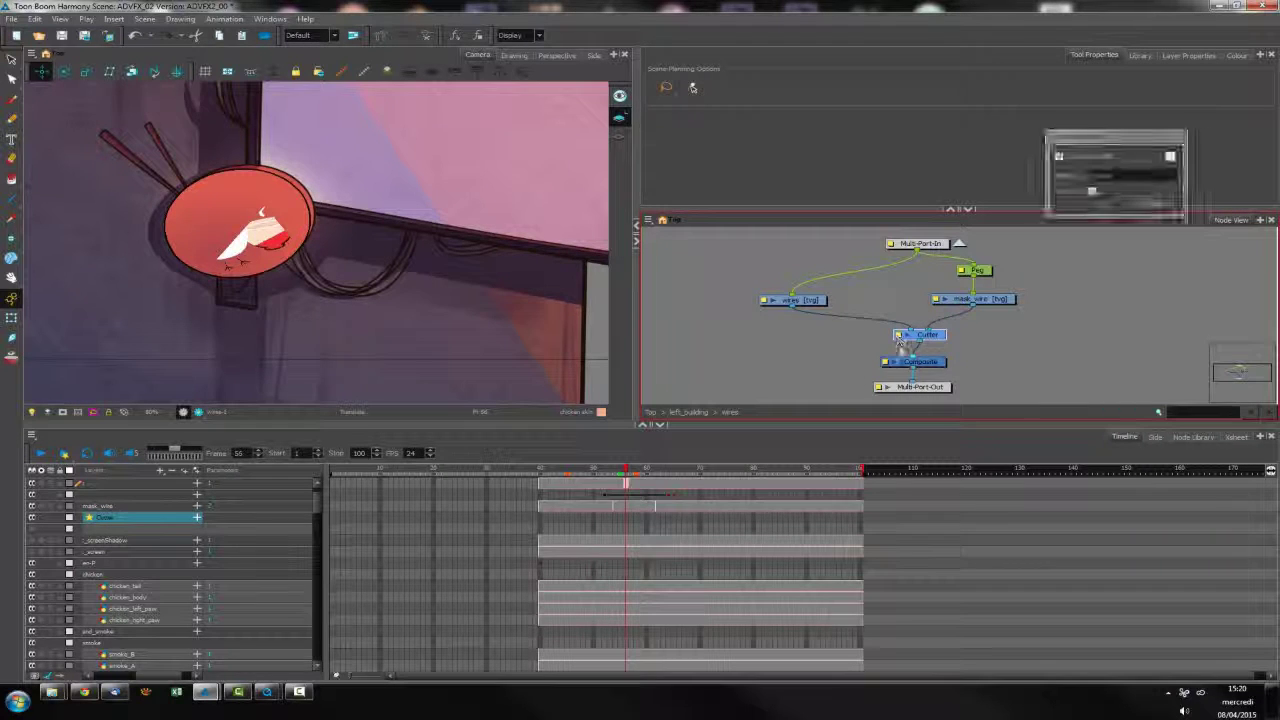
left_click(1093, 192)
left_click(1152, 203)
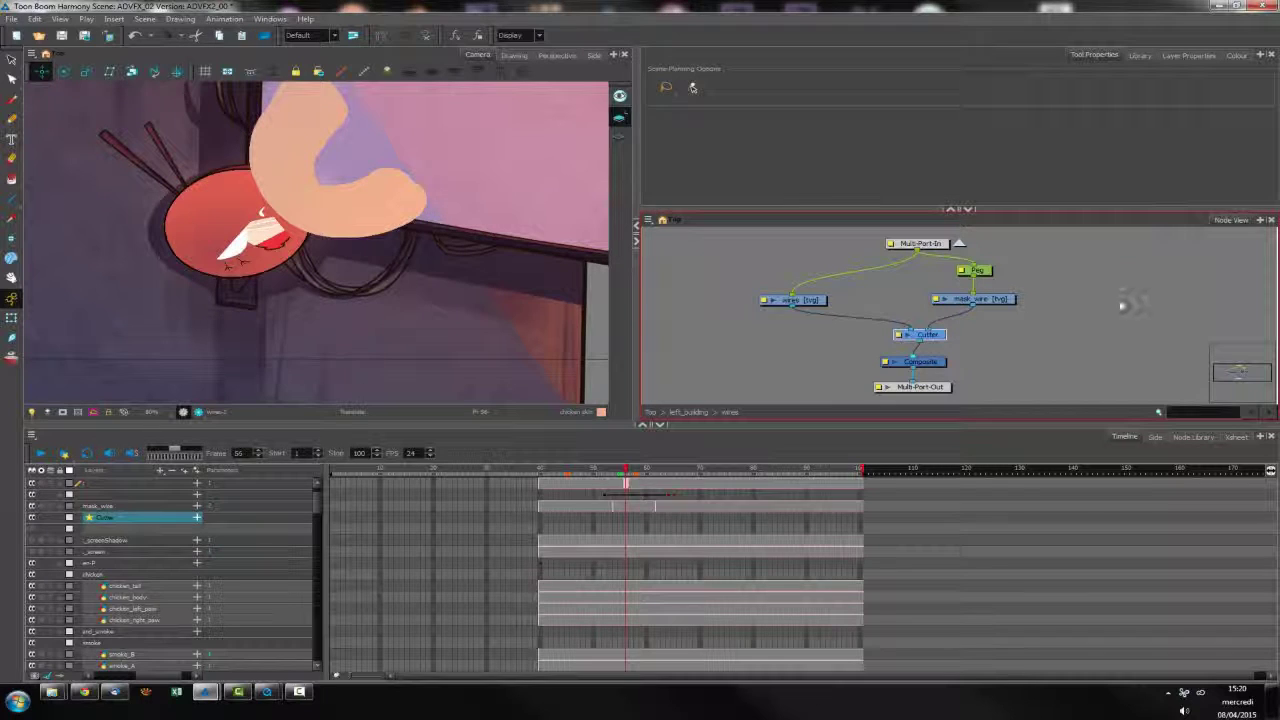
left_click(1108, 313)
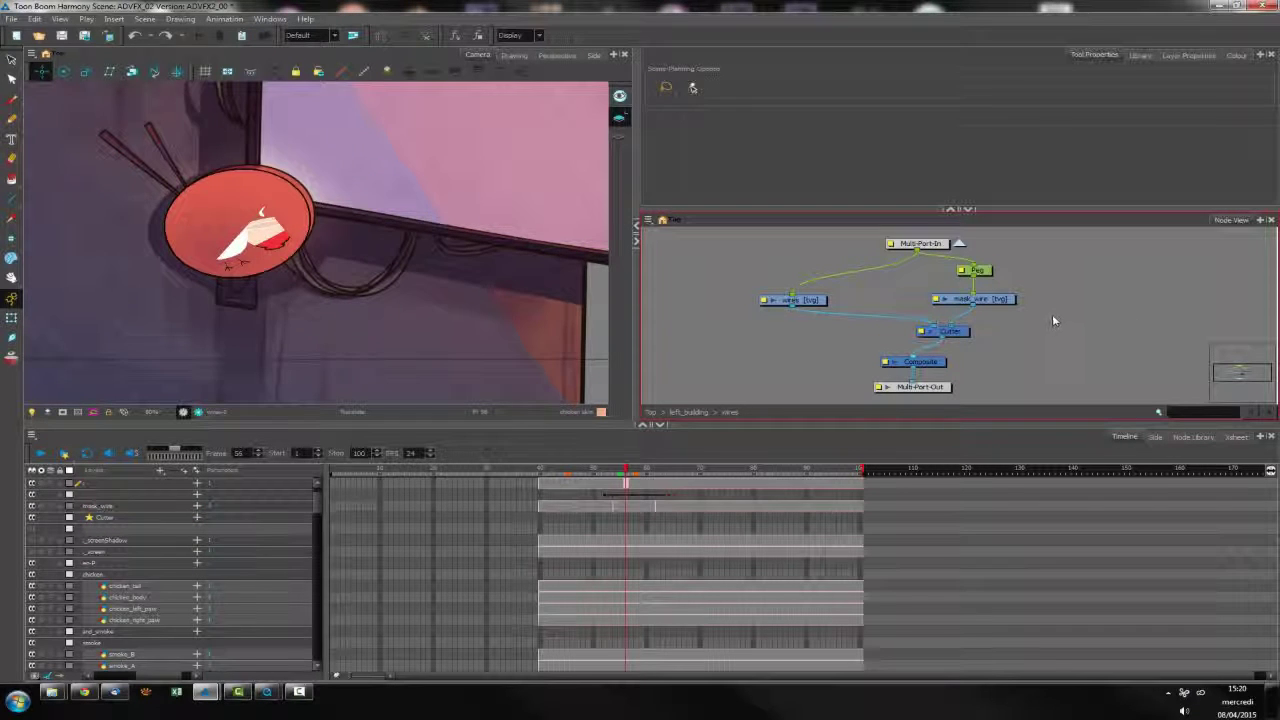
Return to frame 65 and undo the recent edits back through the Cutter insertion, the node rearrangement and the mask's upward move
left_click(668, 470)
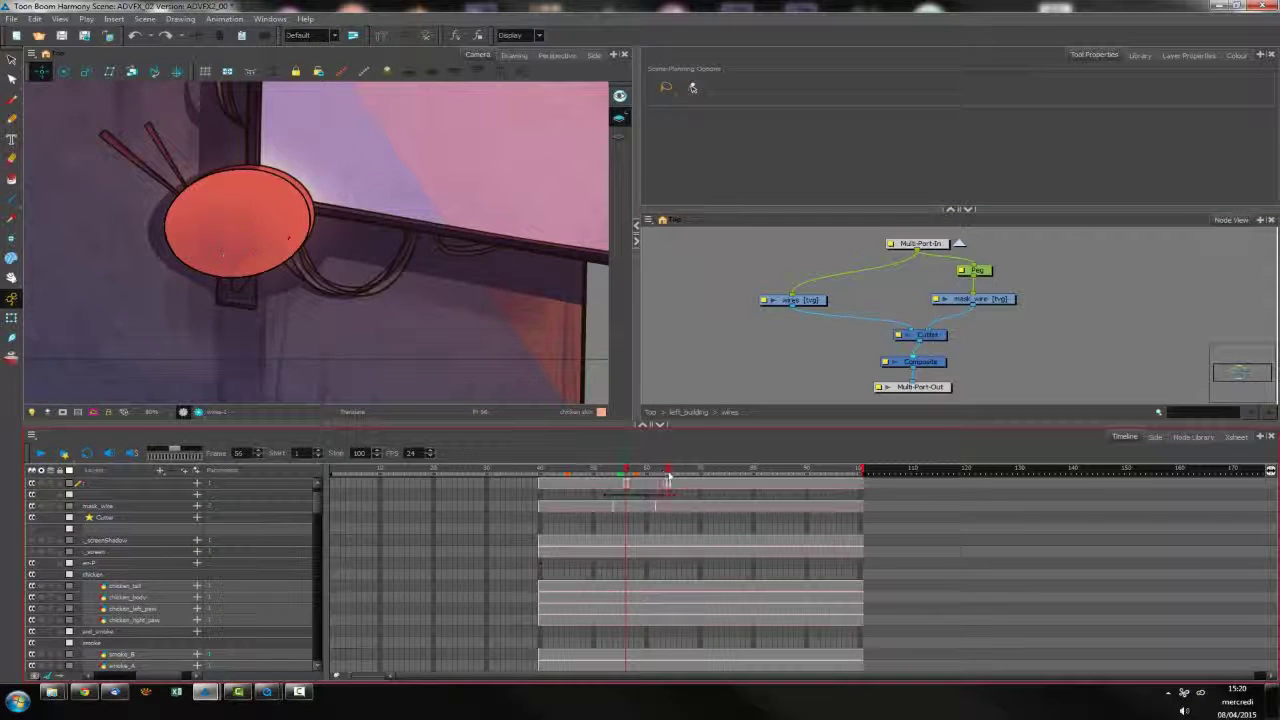
left_click(673, 470)
left_click(853, 361)
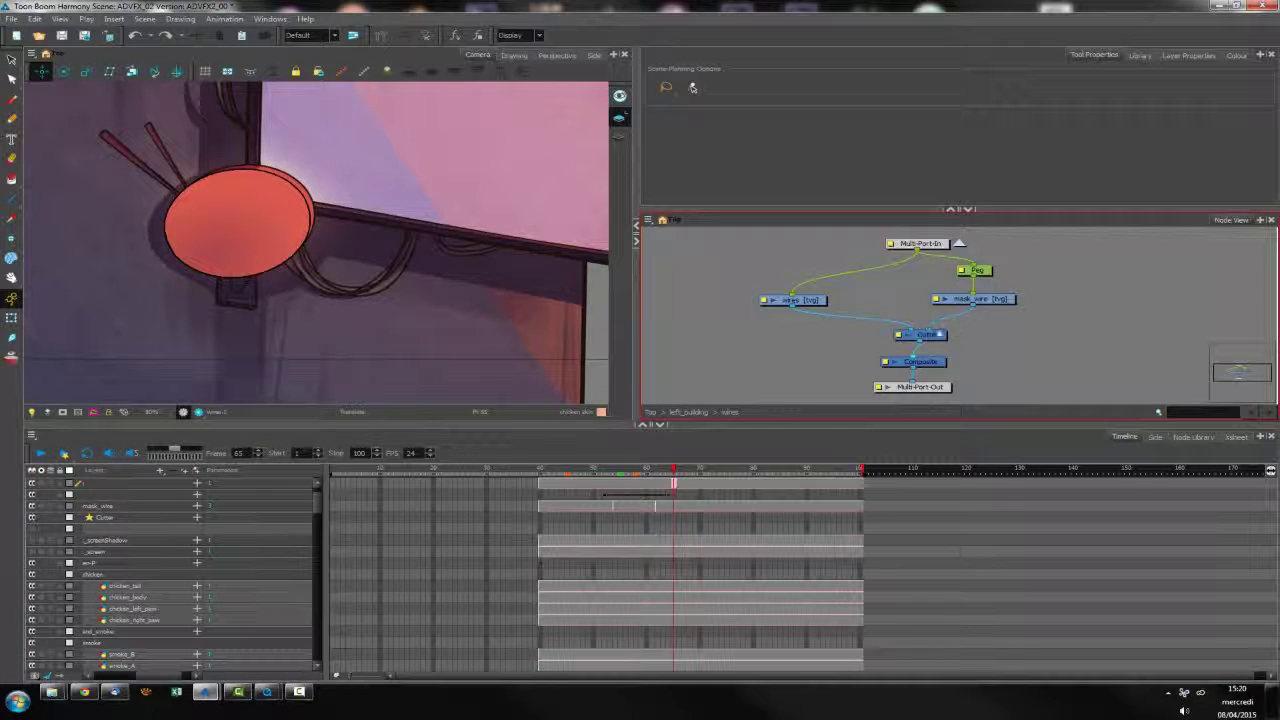
left_click(925, 334)
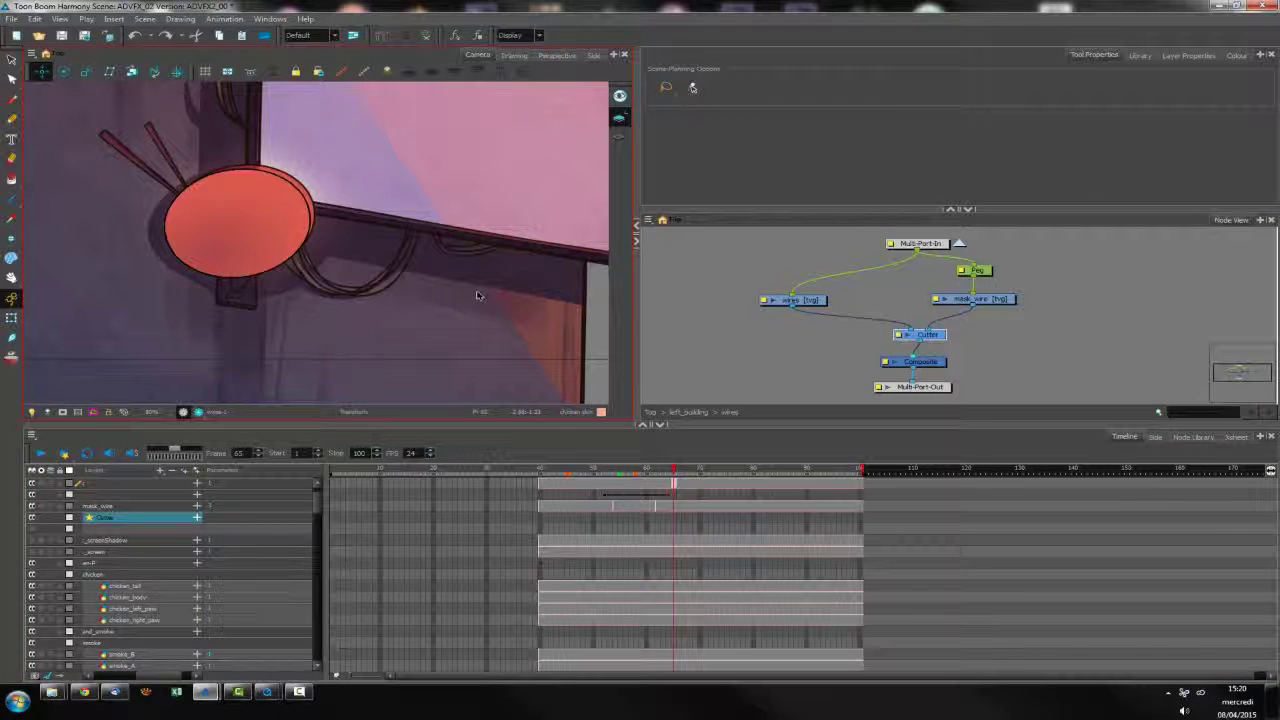
key("ctrl+z")
key("ctrl+z")
key("ctrl+z")
key("ctrl+z")
key("ctrl+z")
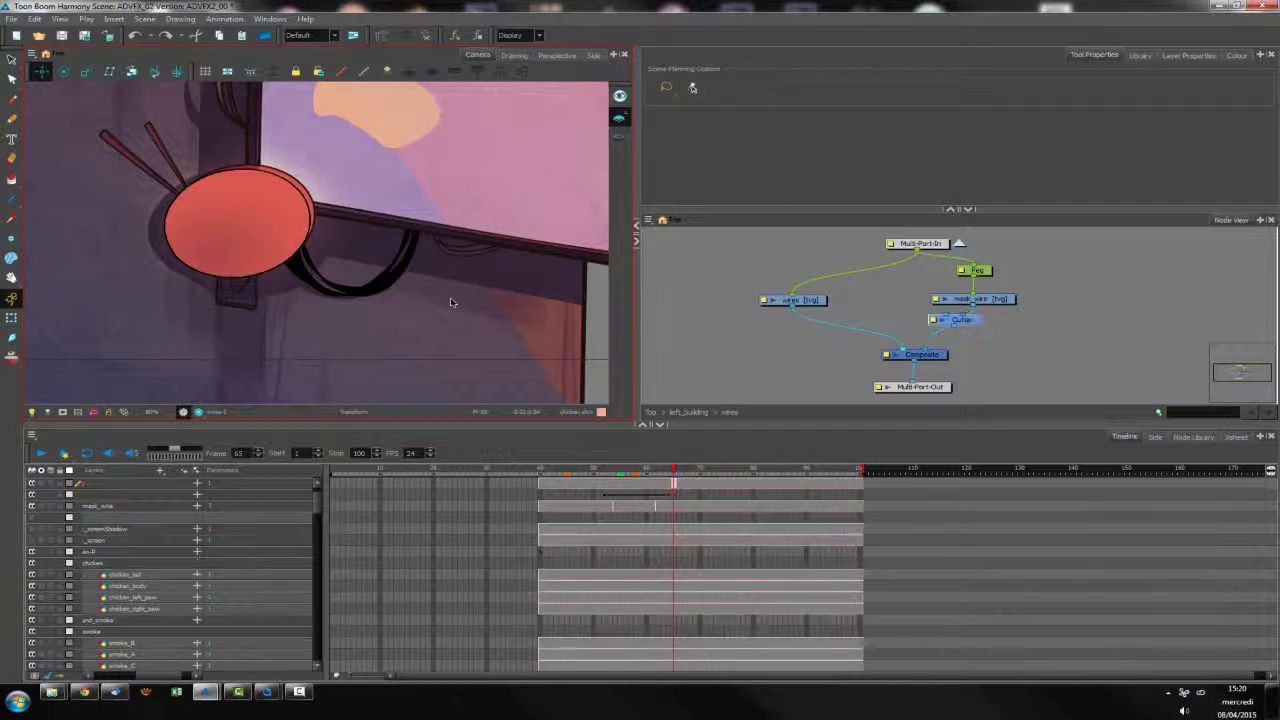
key("ctrl+z")
key("ctrl+z")
key("ctrl+z")
key("ctrl+z")
key("ctrl+z")
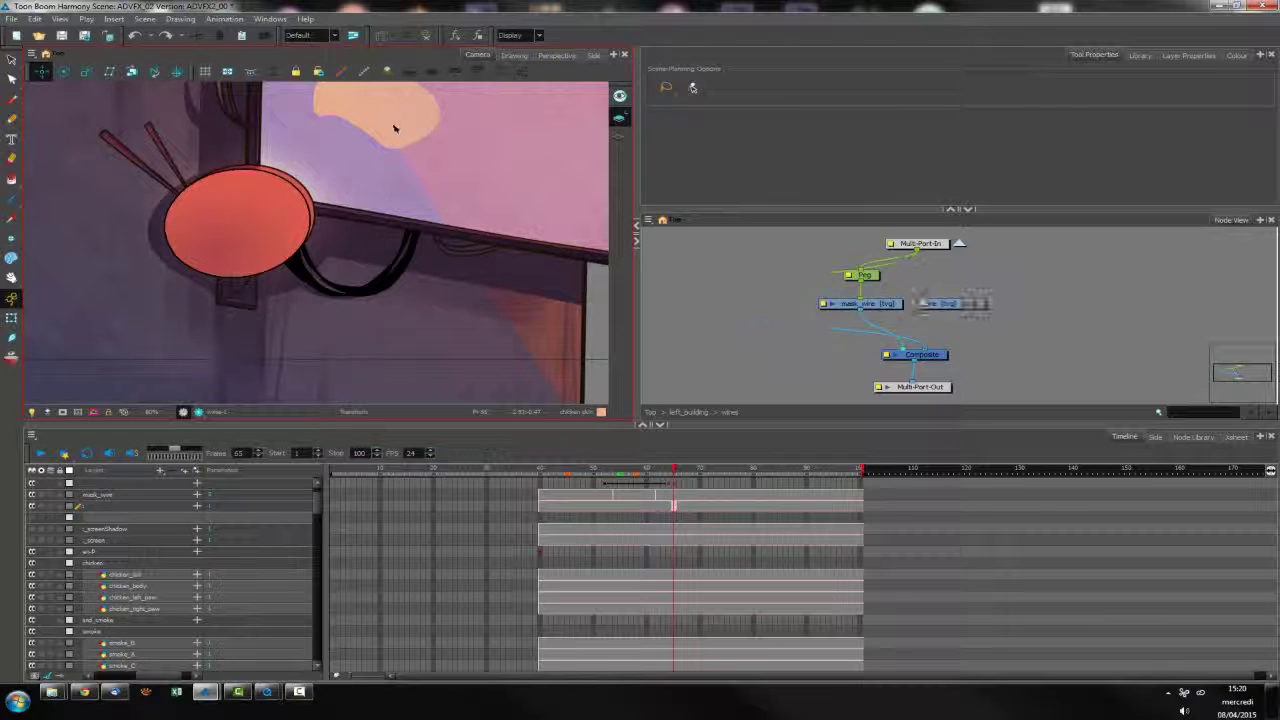
key("ctrl+z")
key("ctrl+z")
key("ctrl+z")
key("ctrl+z")
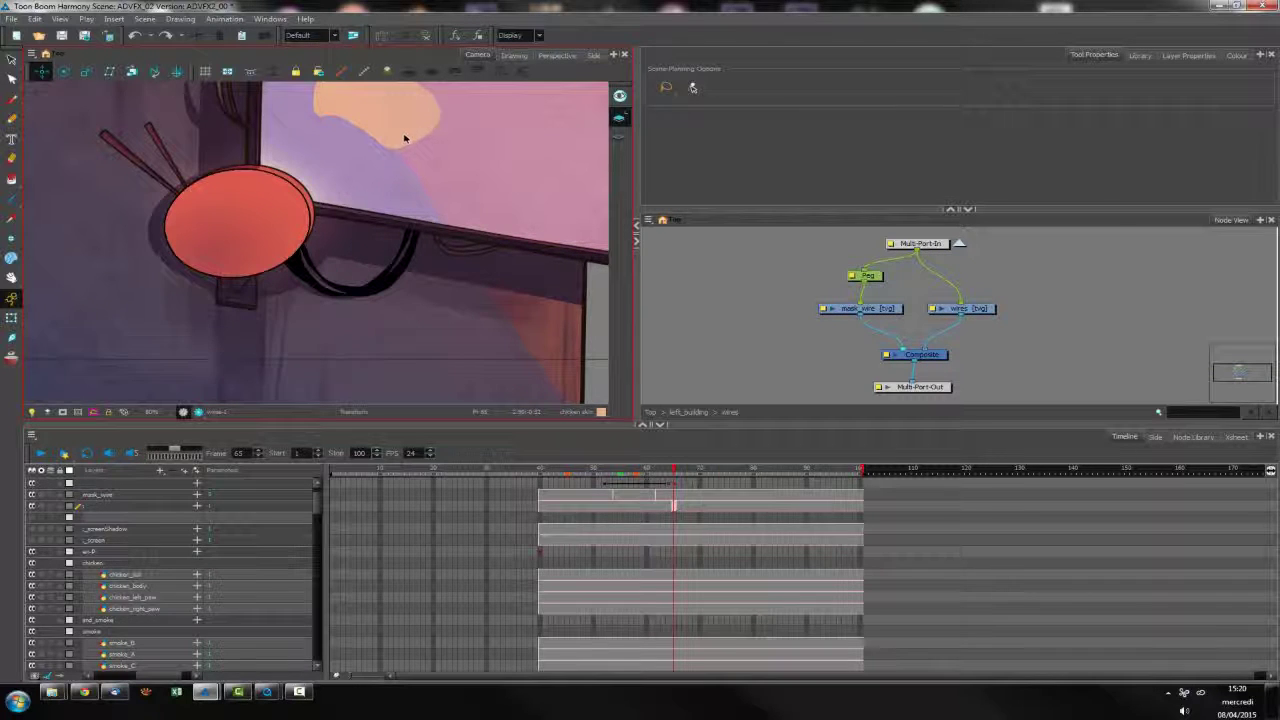
key("ctrl+z")
Select the mask's peg, move the mask up away from the wires at frame 65, and step back to frame 60 to check
left_click(862, 279)
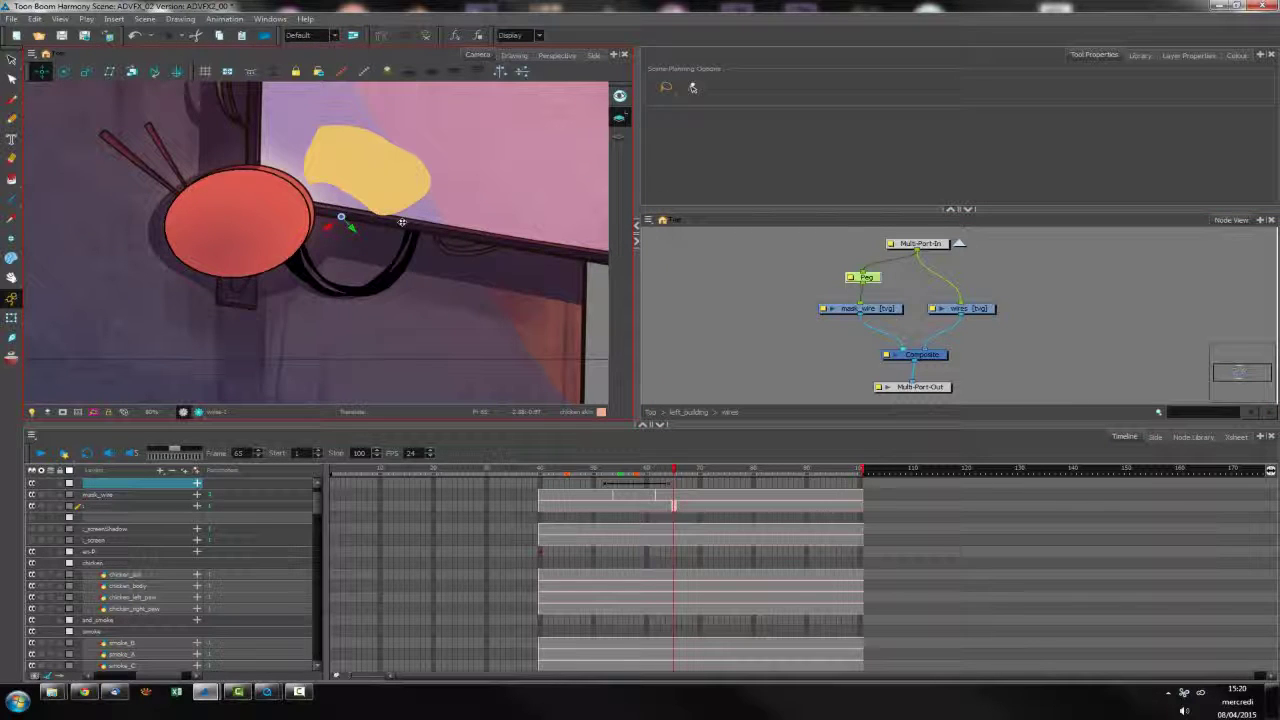
key("comma")
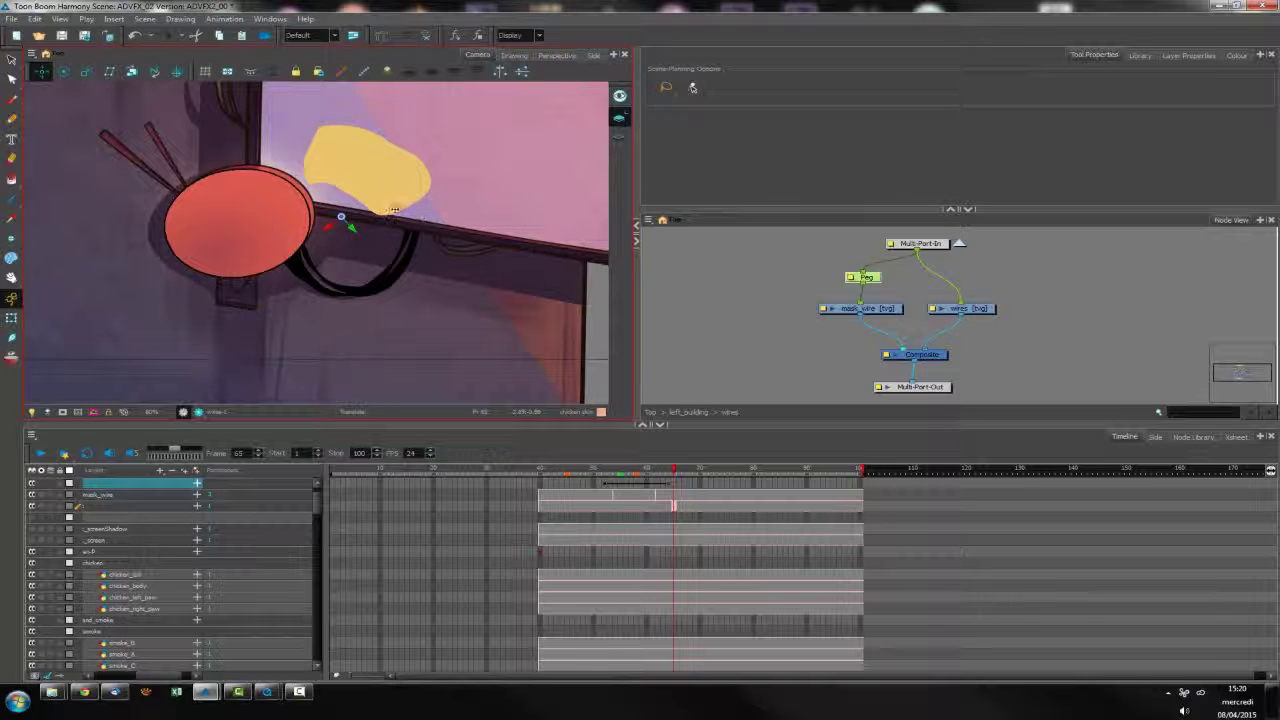
left_click_drag(403, 168, 409, 87)
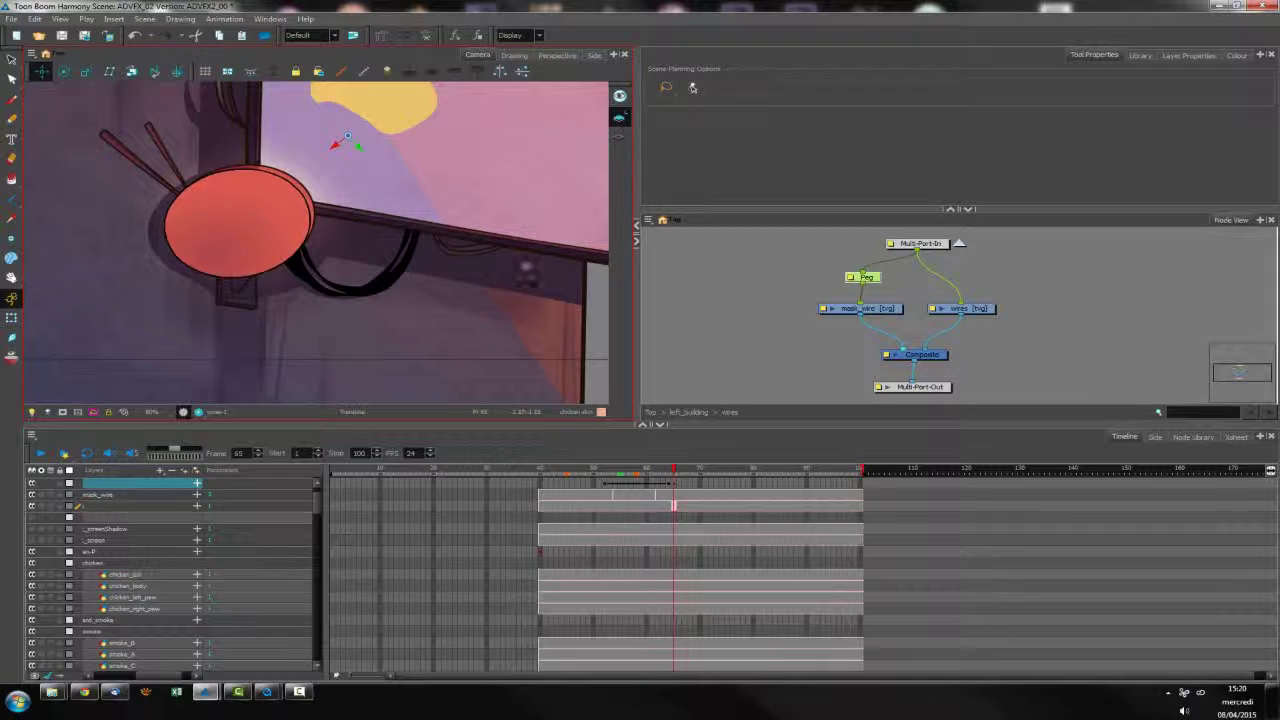
key("comma")
key("comma")
key("comma")
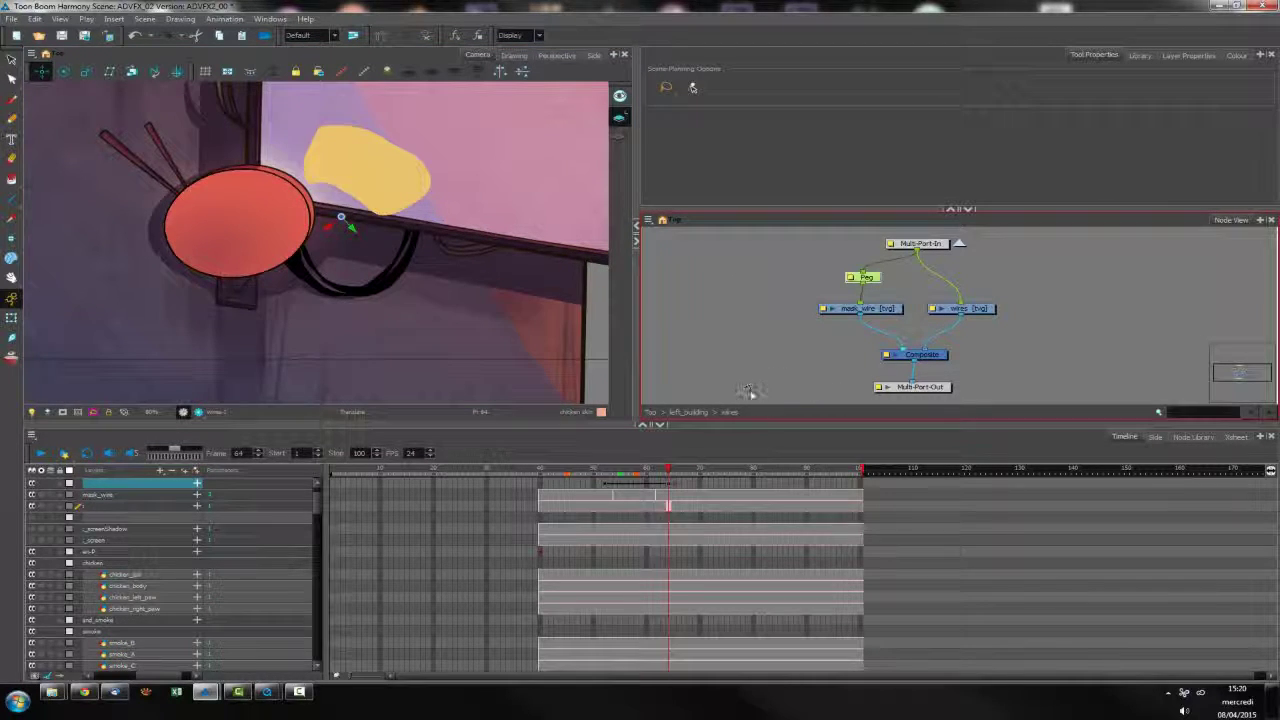
left_click(1040, 380)
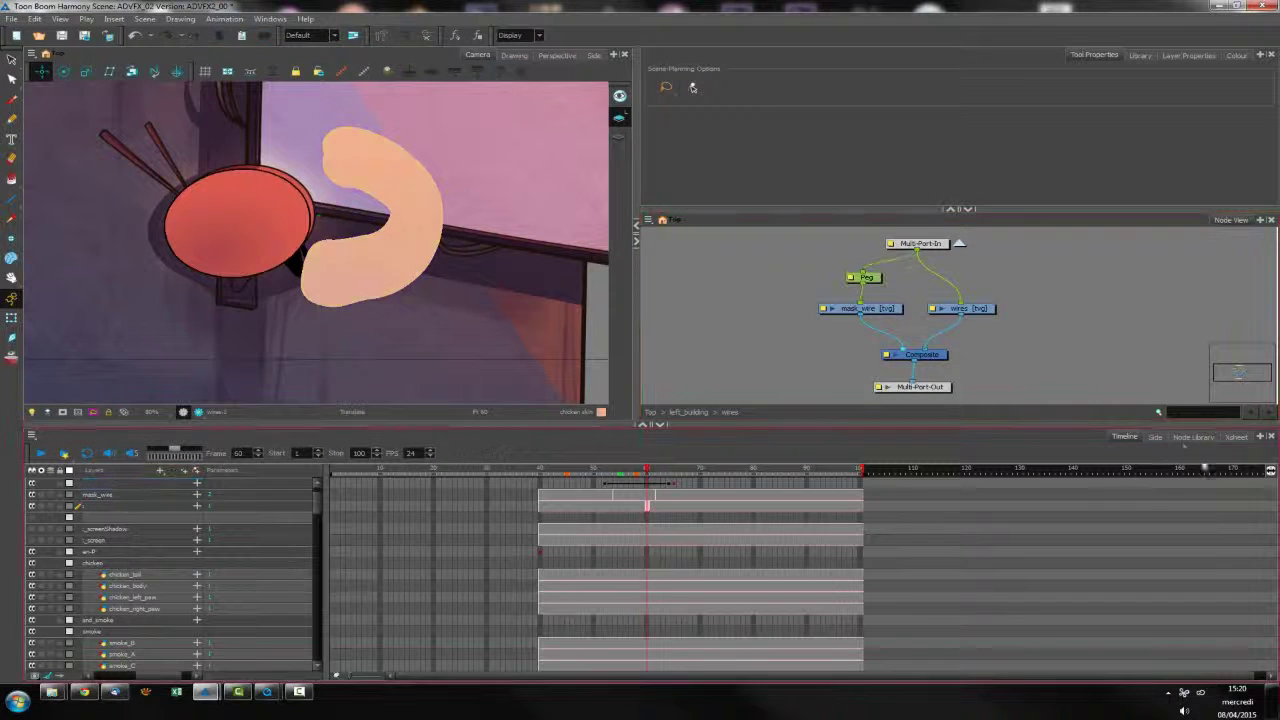
Insert a Cutter node fed by both mask_wire and wires, disconnect wires from the composite, and enable the Cutter's Inverted option
left_click(1193, 437)
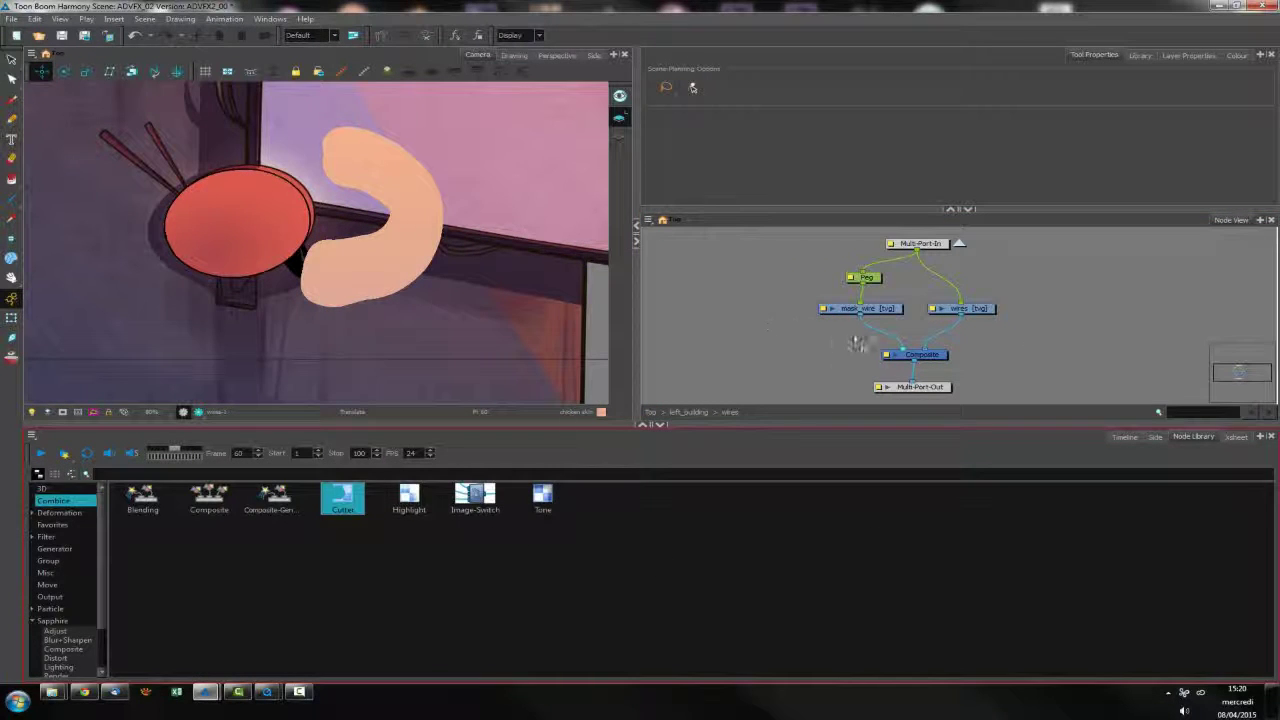
left_click_drag(857, 345, 862, 344)
left_click_drag(980, 352, 939, 409)
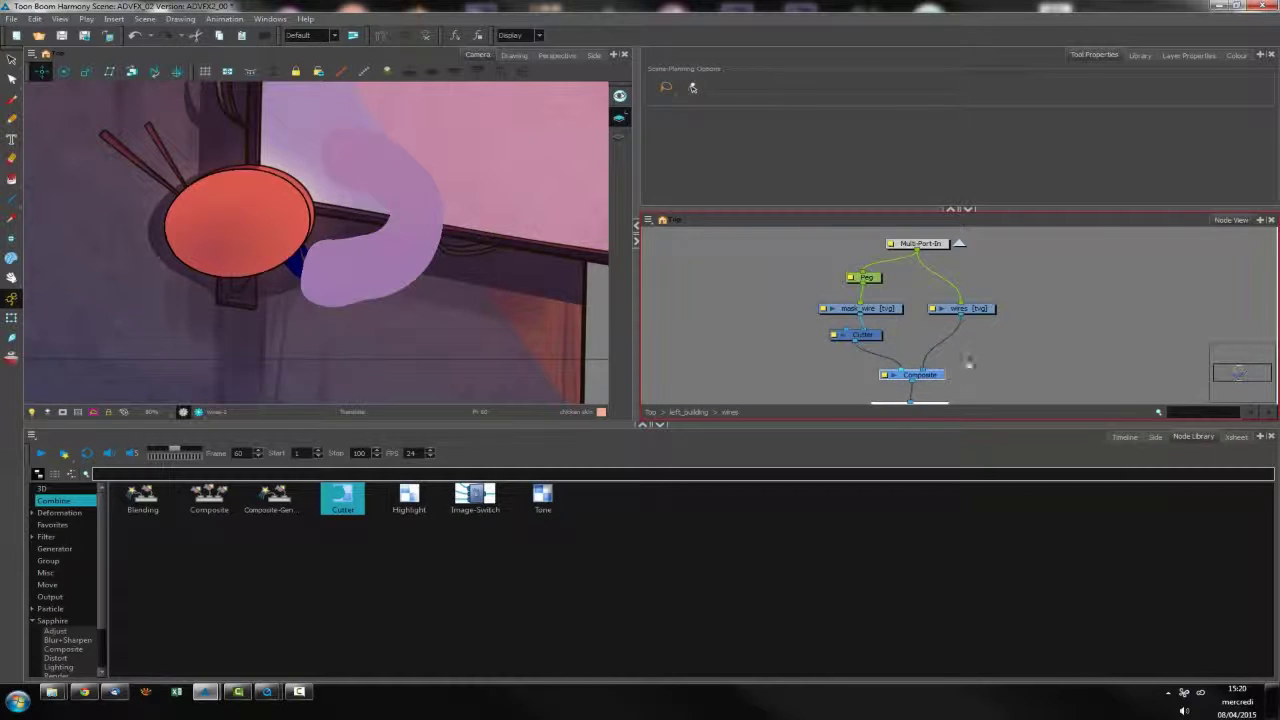
left_click_drag(961, 316, 847, 329)
left_click_drag(923, 370, 899, 346)
left_click(858, 341)
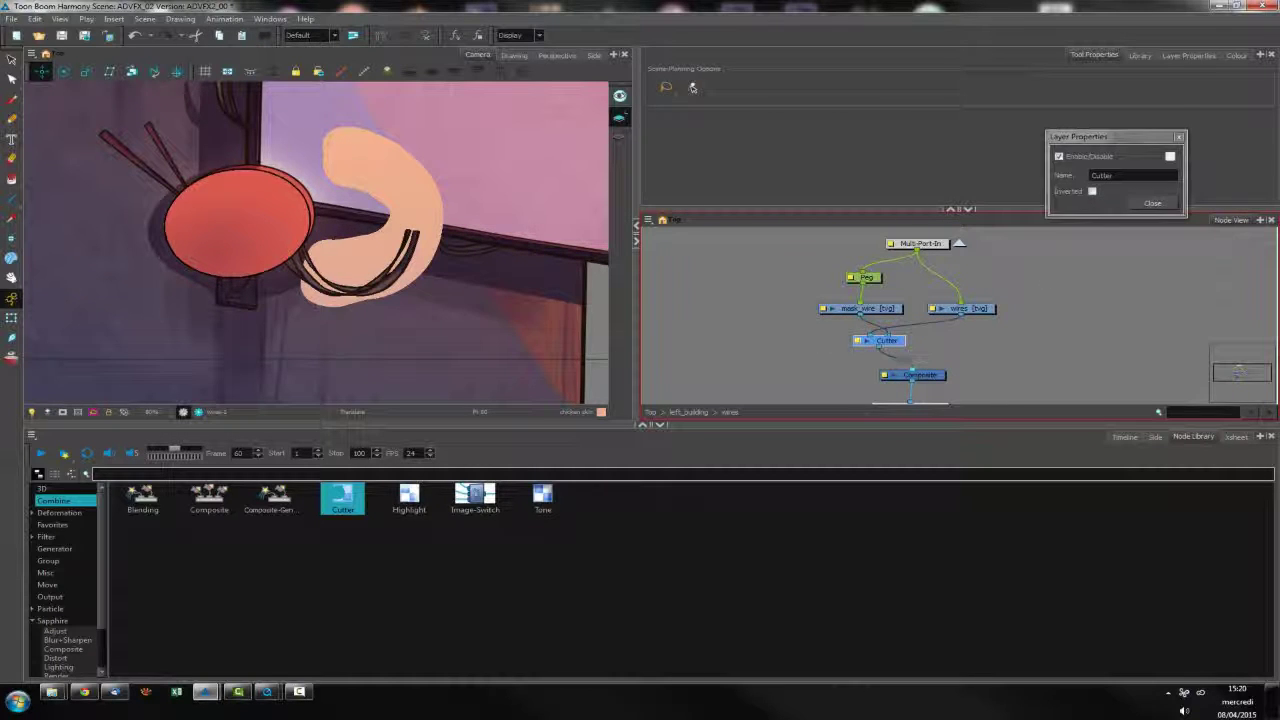
left_click(1092, 192)
left_click(1152, 203)
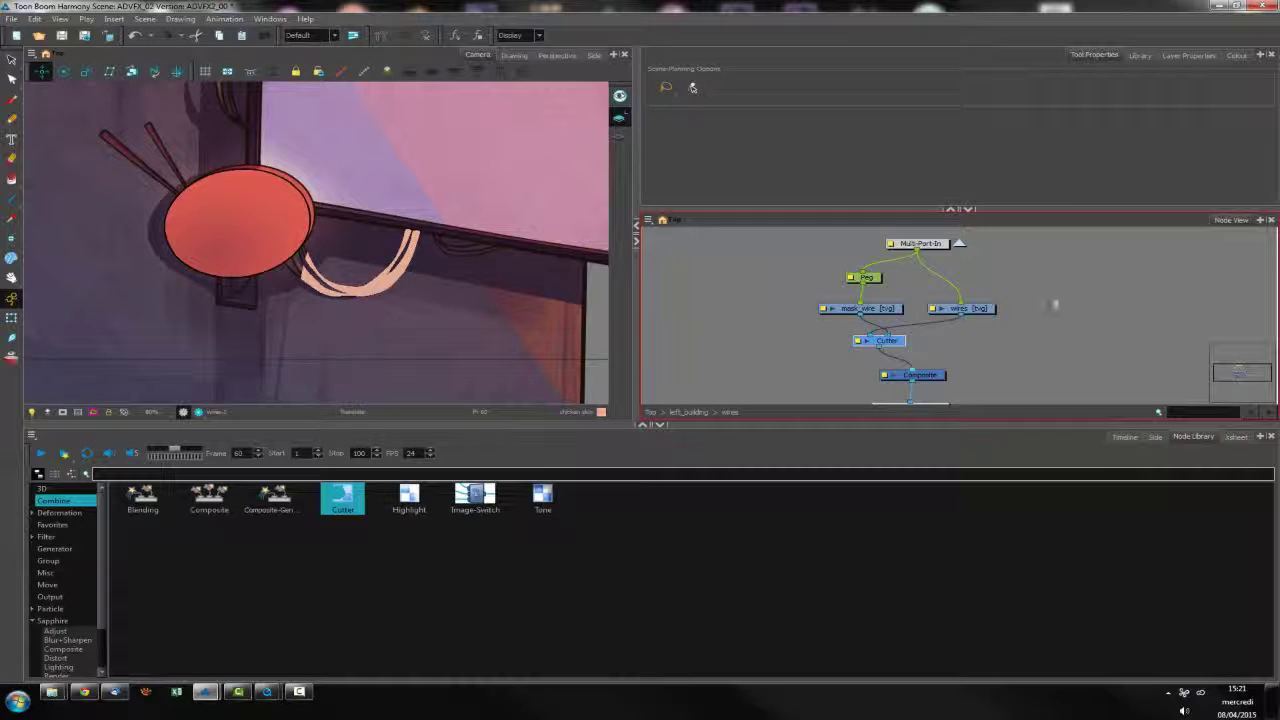
Arrange wires on the left and the peg with mask_wire on the right above the Cutter, and enlarge the node network area
left_click_drag(971, 311, 763, 310)
left_click_drag(832, 262, 890, 318)
left_click_drag(870, 308, 989, 307)
left_click_drag(920, 243, 910, 236)
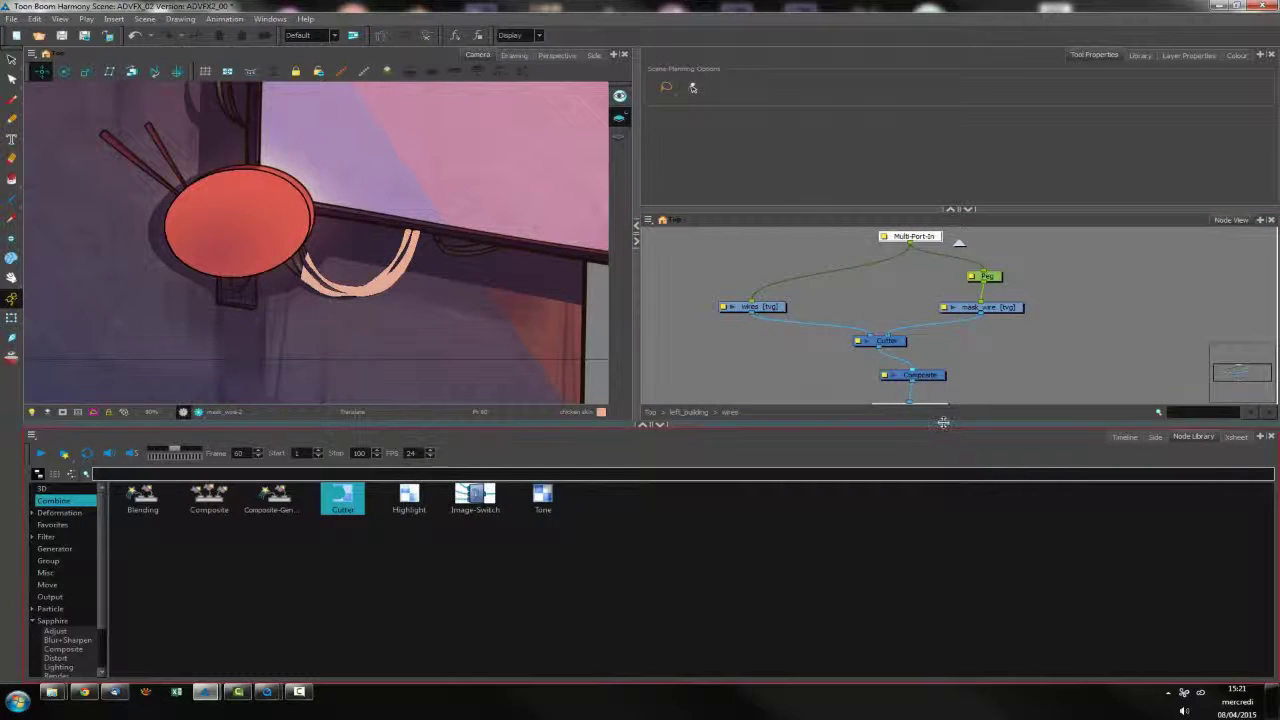
left_click_drag(930, 430, 930, 500)
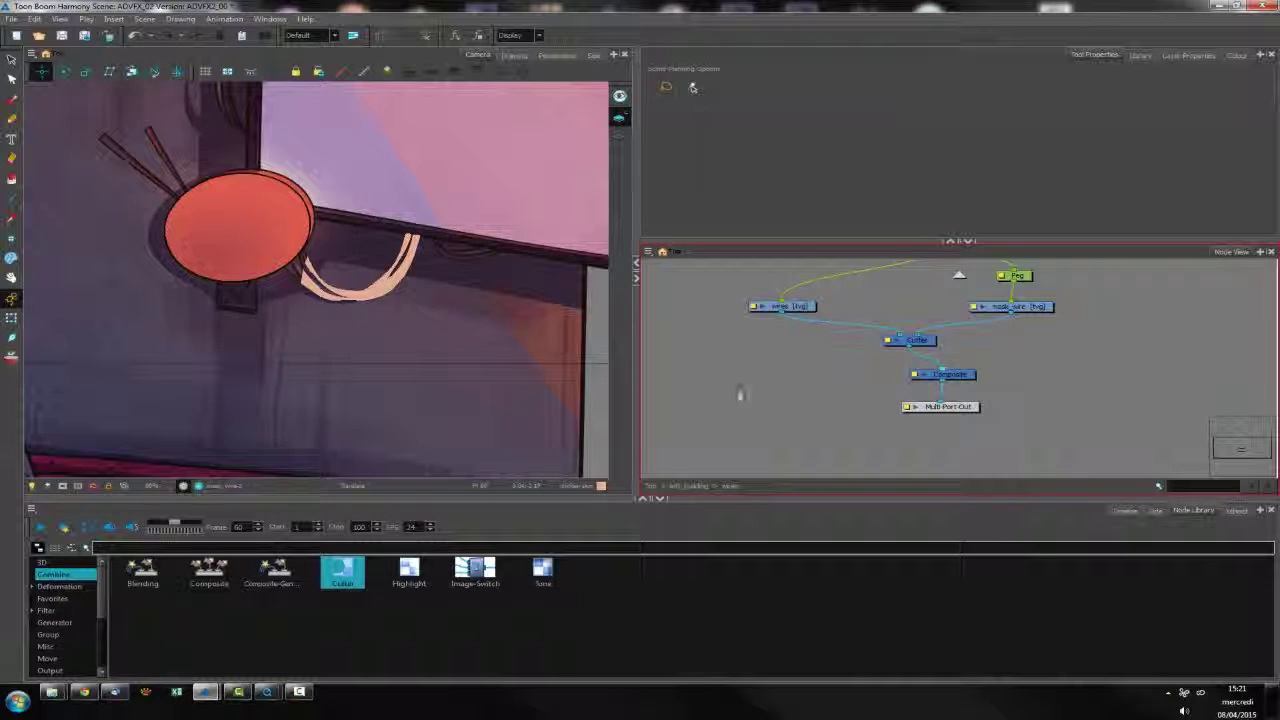
Show the render preview and line up the Cutter, Composite and Multi-Port-Out nodes vertically between the two drawings
left_click(198, 486)
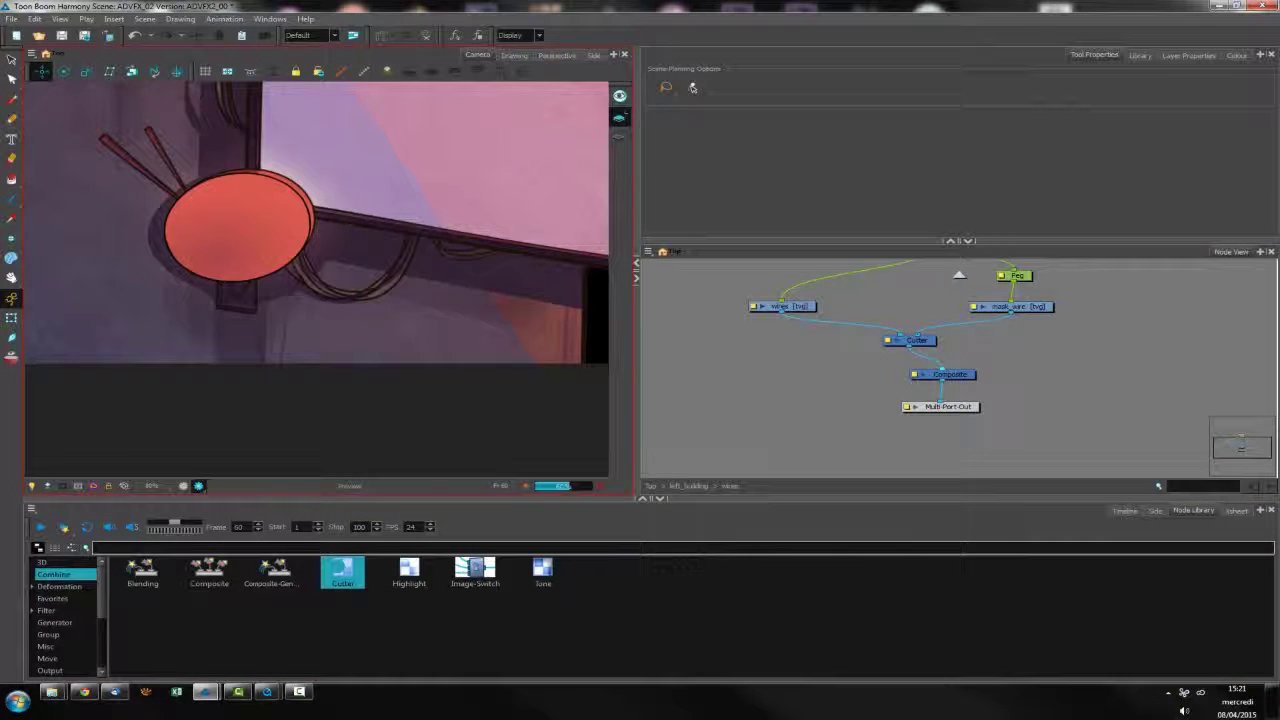
left_click(950, 412)
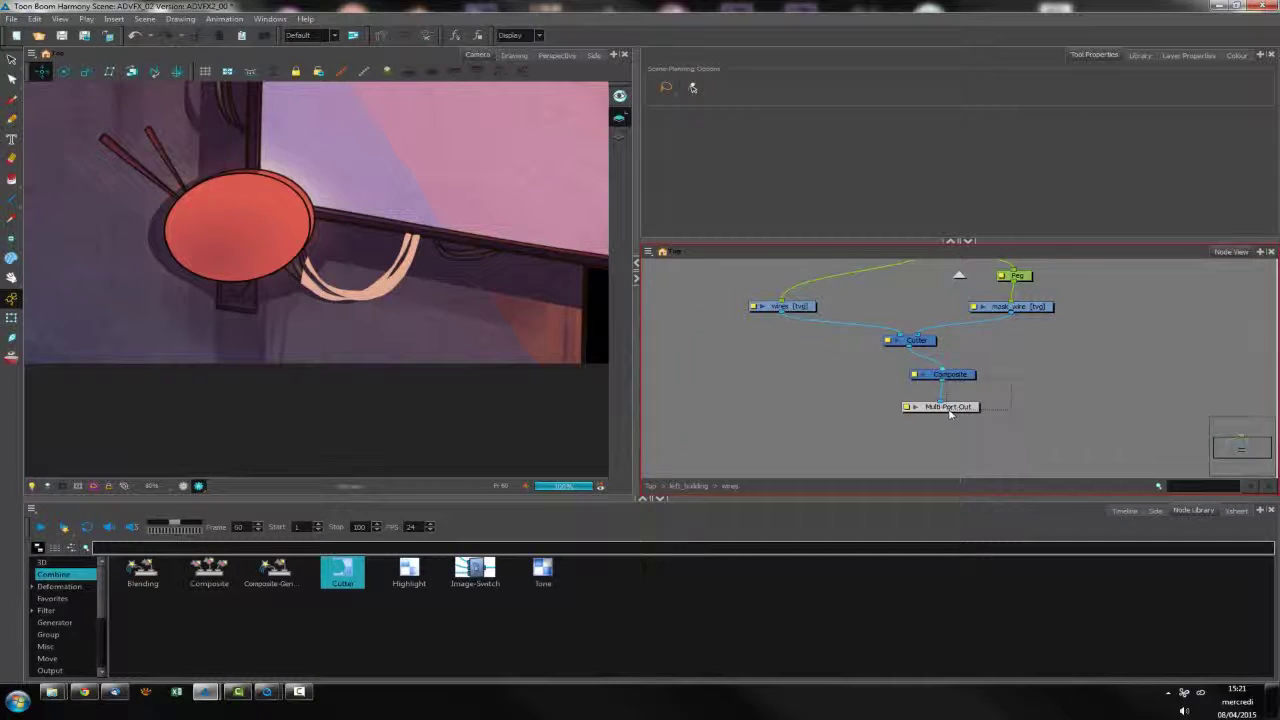
left_click_drag(950, 412, 926, 462)
left_click(944, 363)
left_click_drag(930, 342, 939, 390)
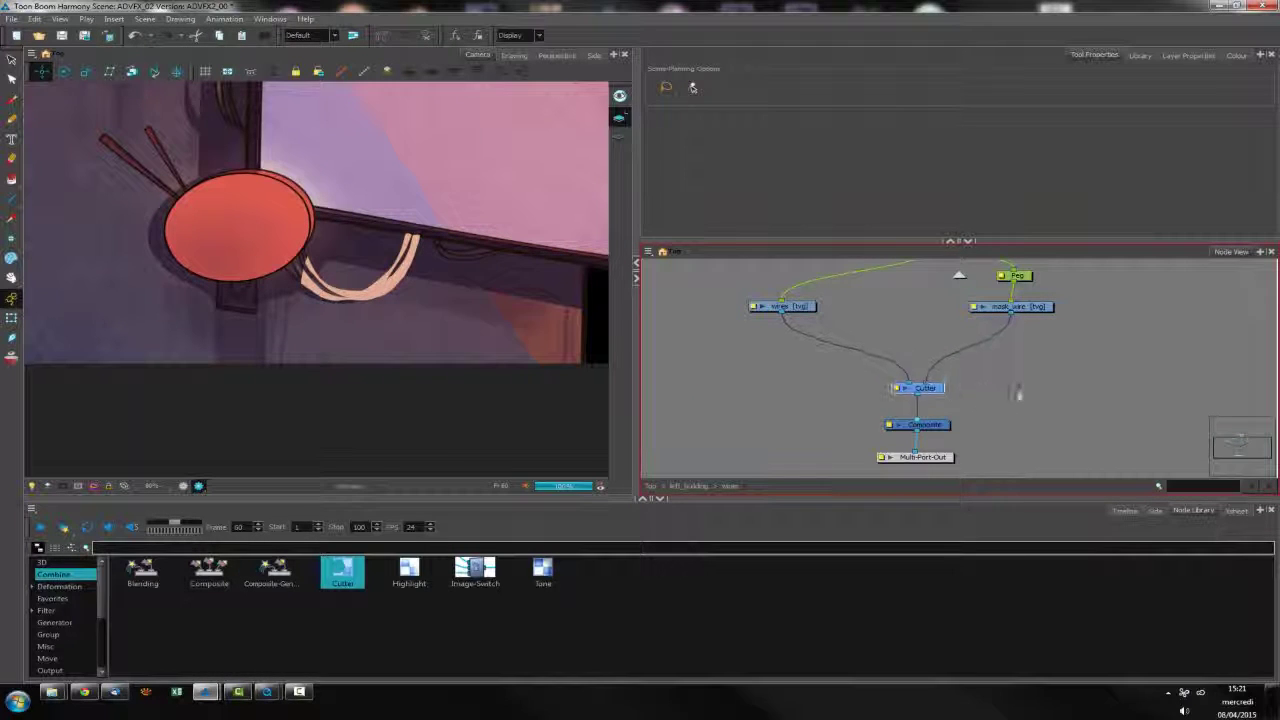
left_click(1018, 393)
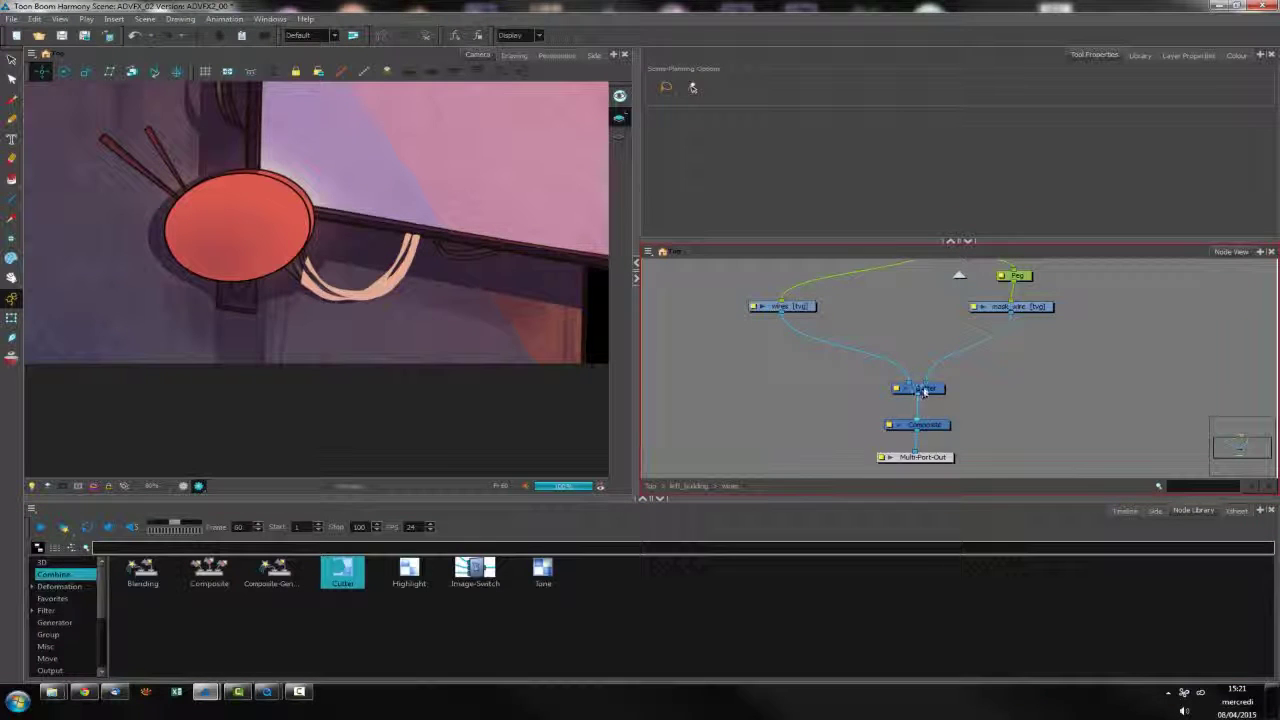
left_click_drag(920, 390, 920, 358)
Insert a Glow node from the Filter category between mask_wire and the Cutter, and lower the Cutter to make room
left_click(1162, 518)
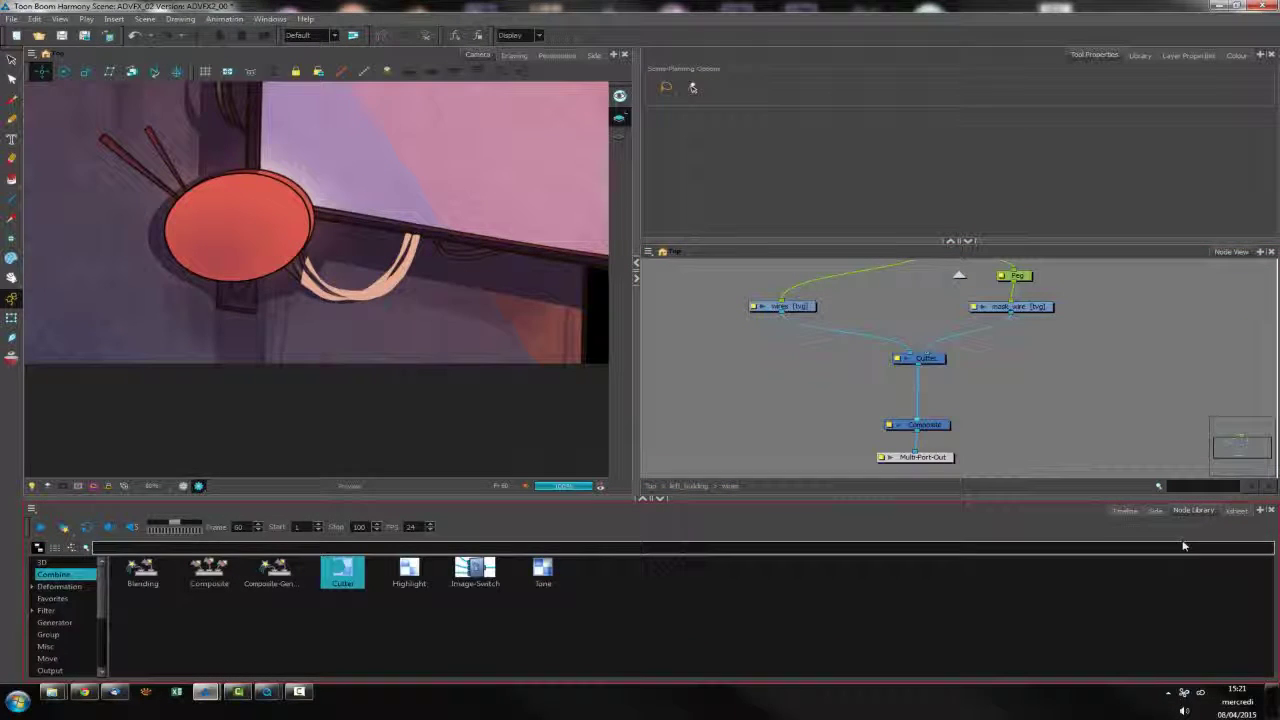
left_click(47, 610)
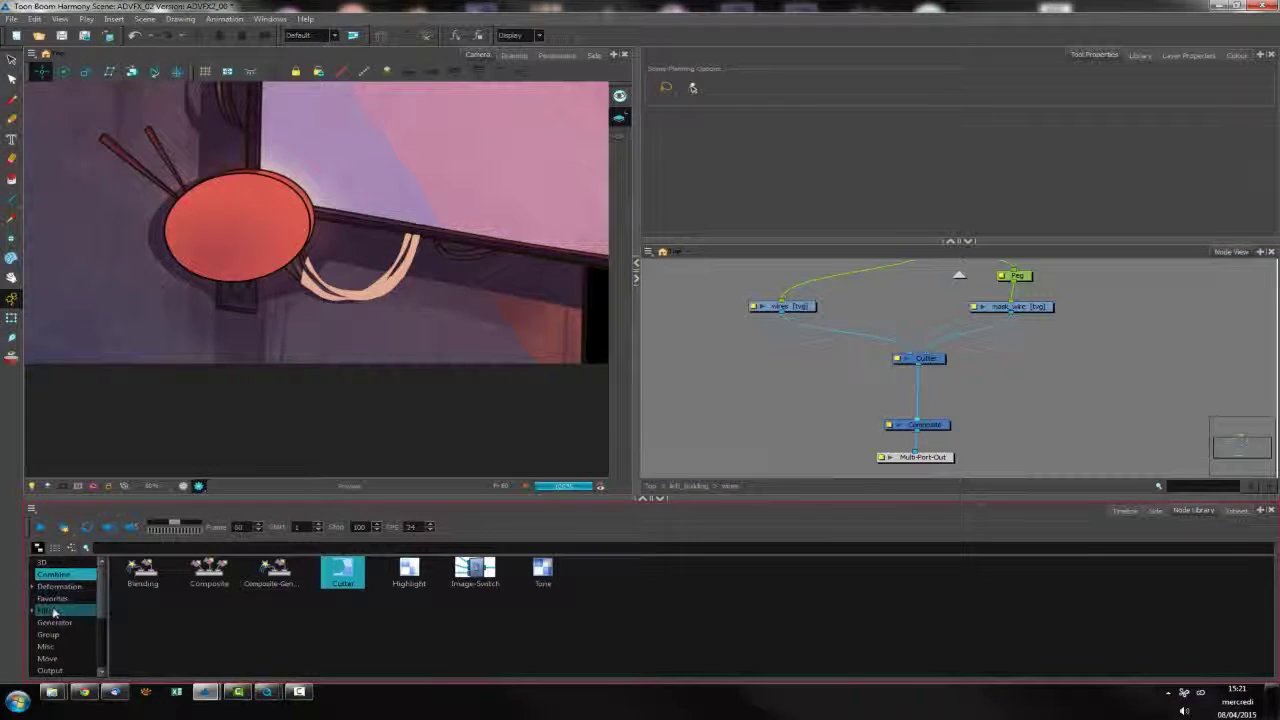
left_click_drag(409, 605, 1014, 376)
left_click_drag(918, 358, 911, 387)
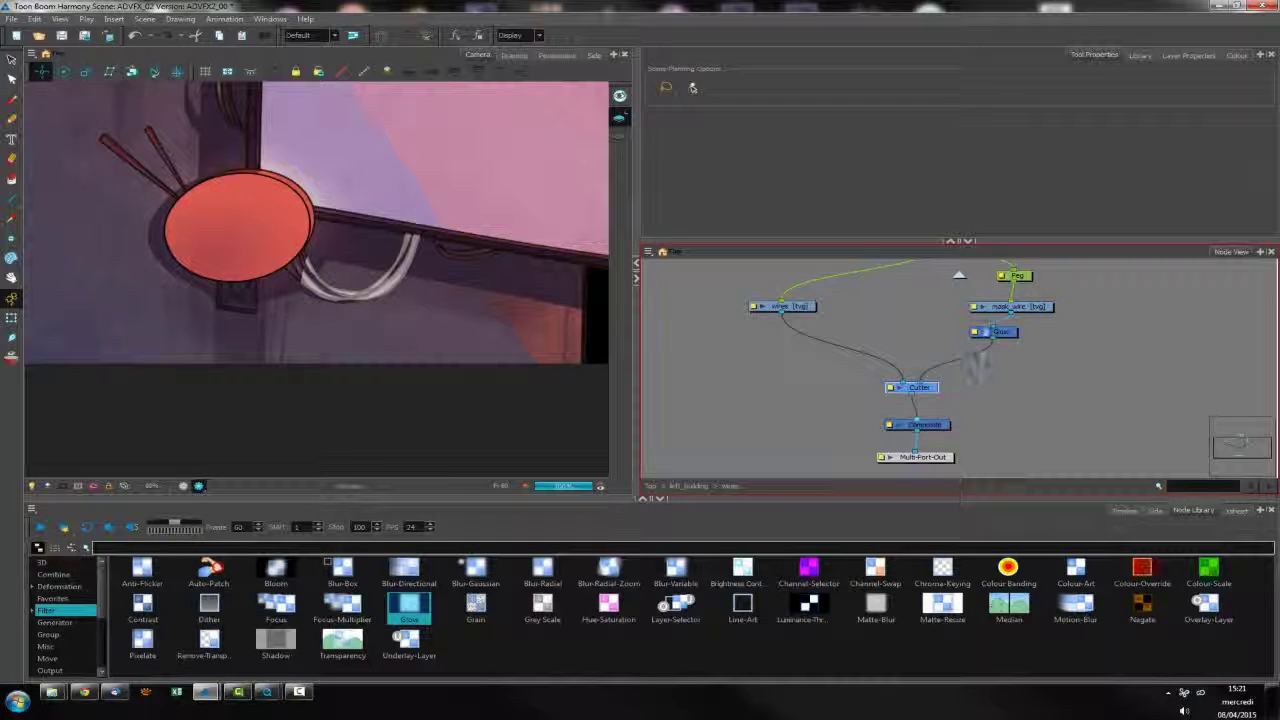
Set the Glow node's colour to pale peach (255, 224, 183) and its radius to 5
double_click(975, 335)
left_click(1150, 371)
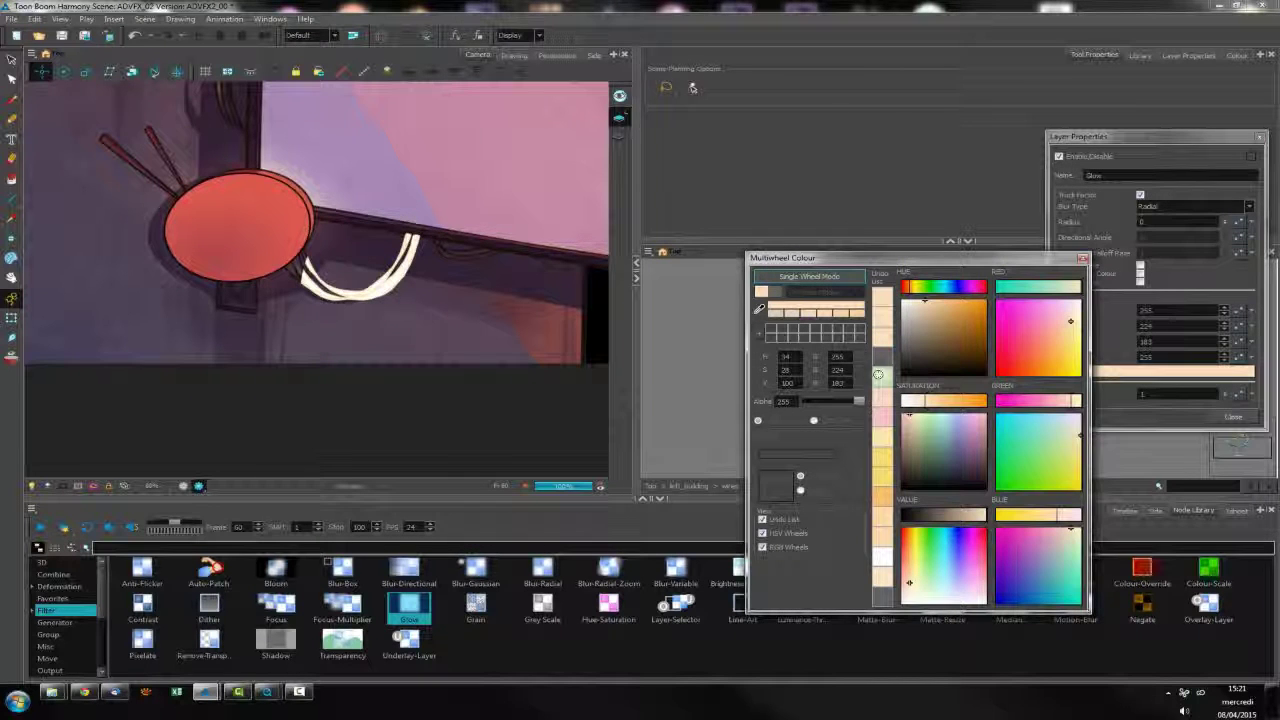
left_click(1082, 258)
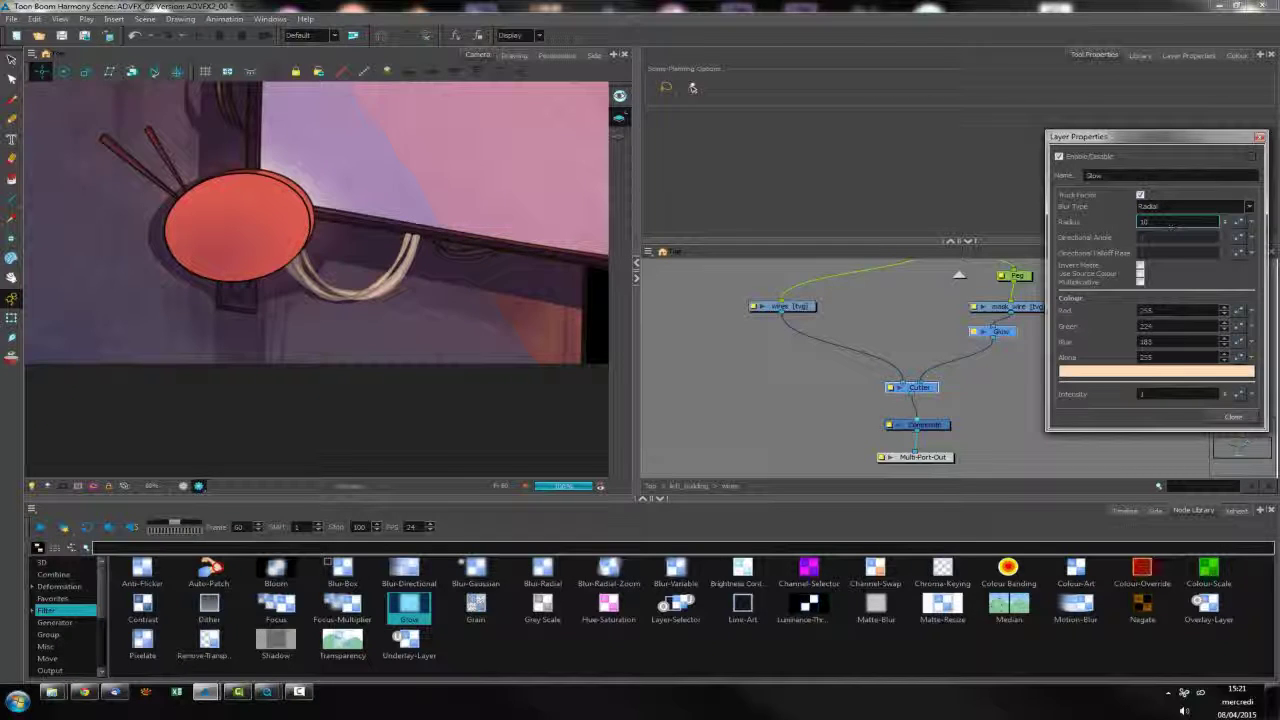
type("5")
key("Return")
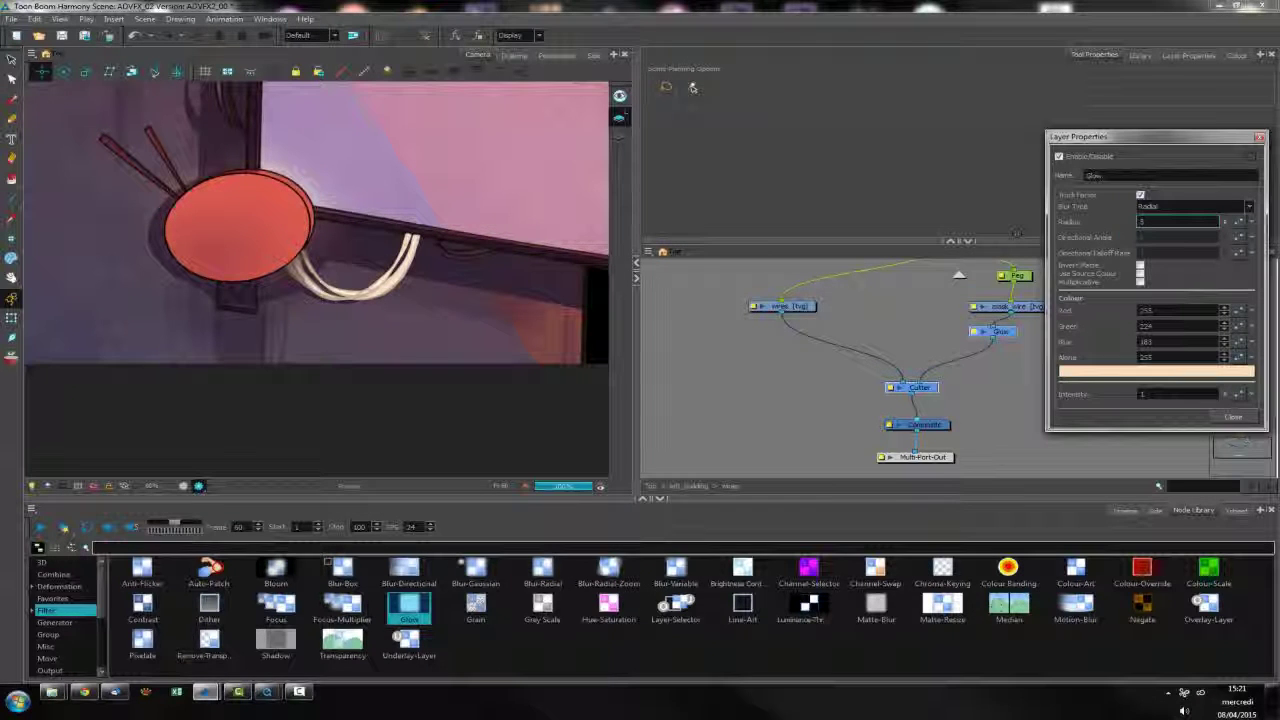
left_click(1233, 417)
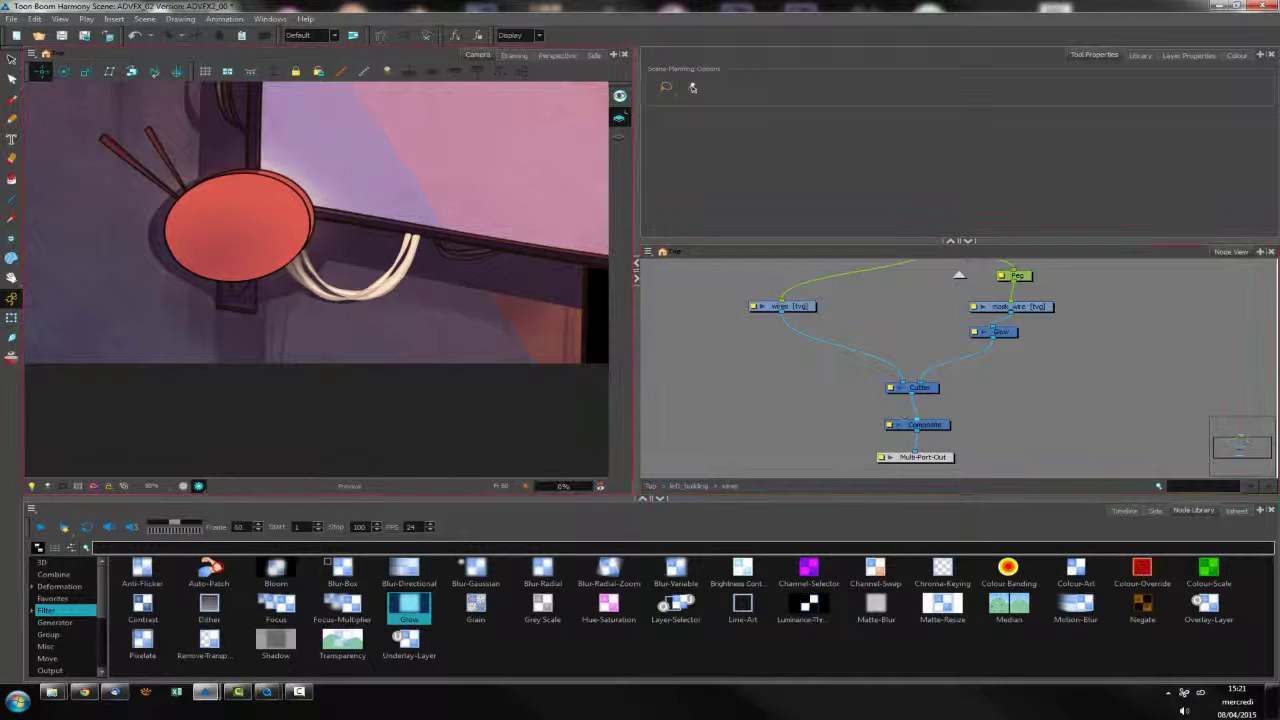
Step through neighbouring frames around frame 60 to check how the glow travels along the wires, stopping at frame 59
key(".")
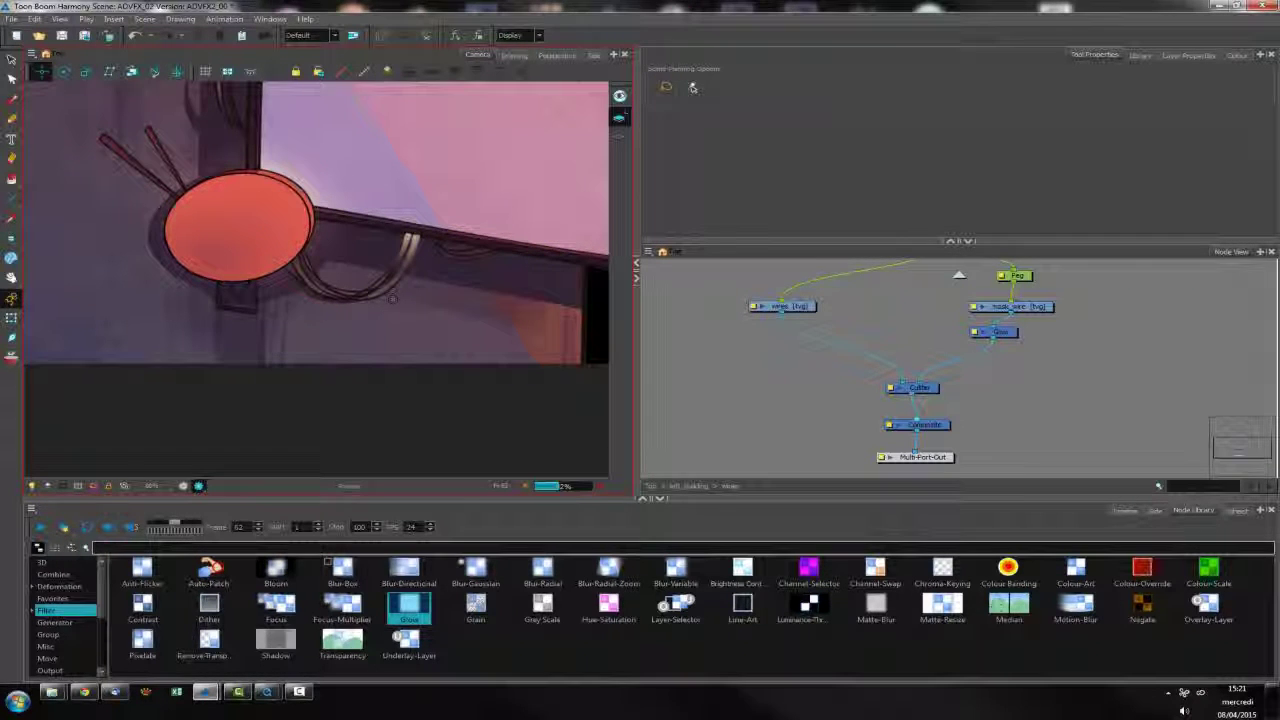
key("comma")
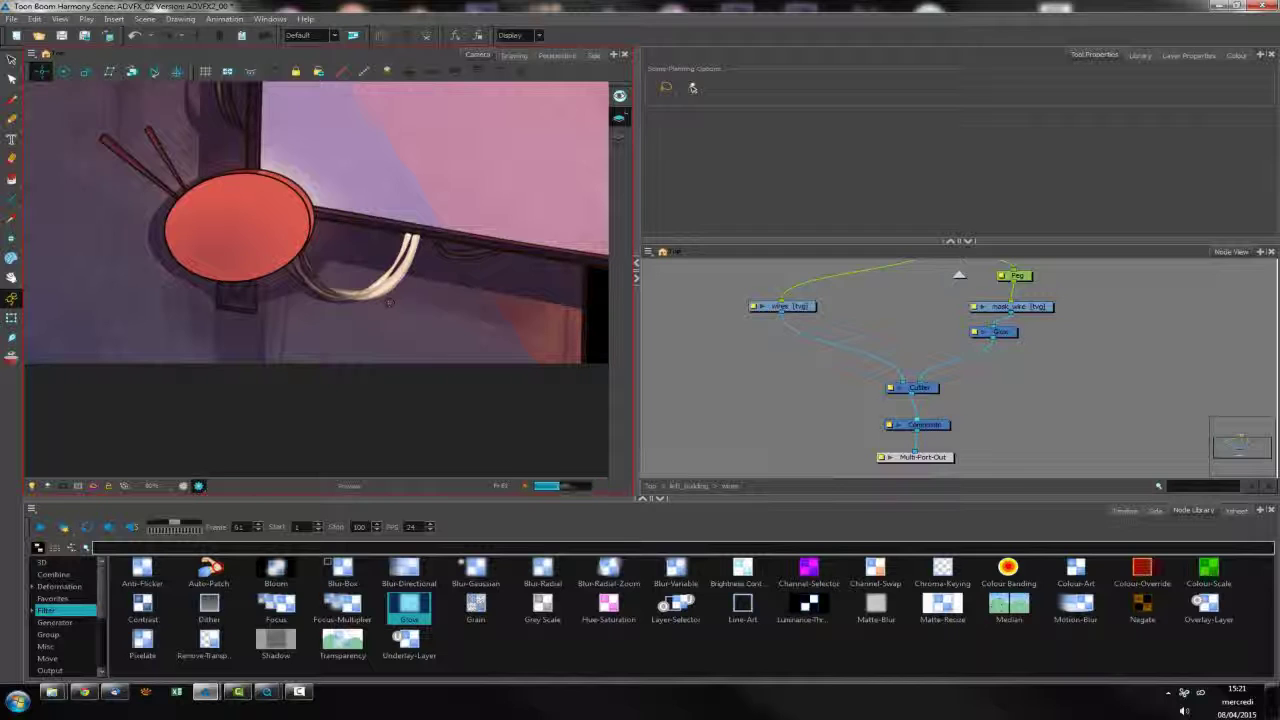
key("comma")
key("comma")
left_click(1030, 400)
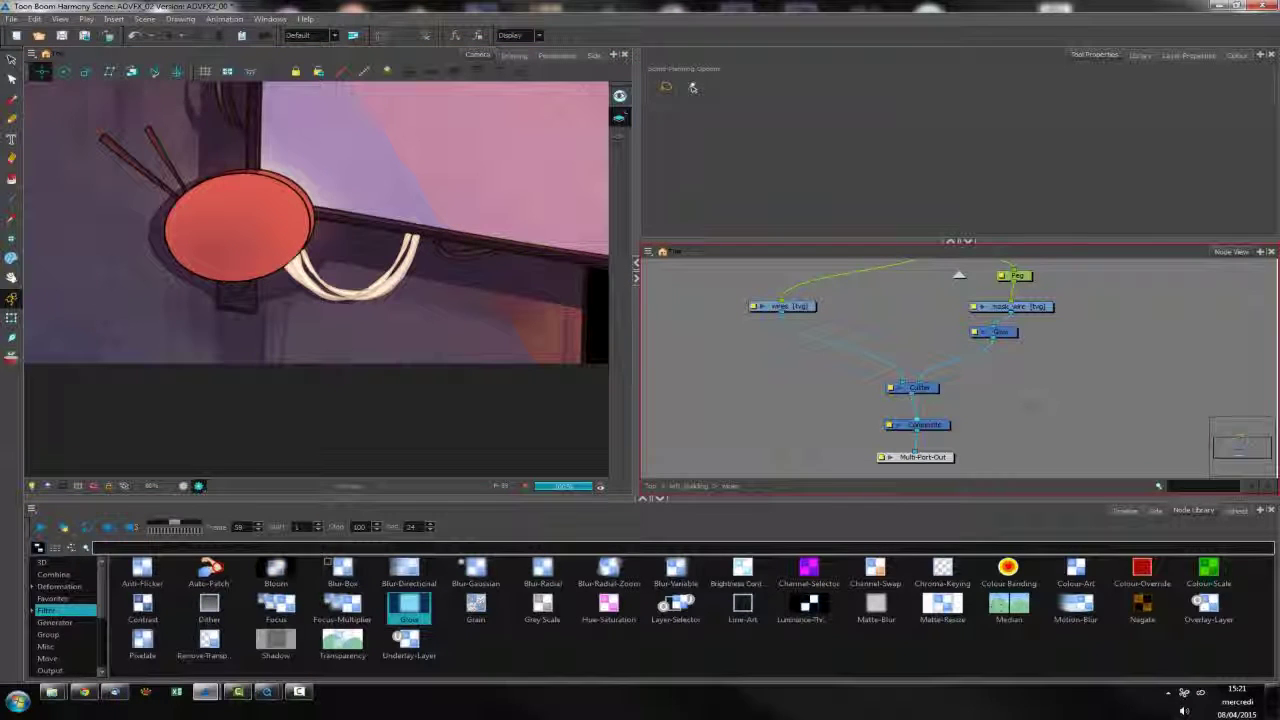
Add an S_Sparkles node from the Sapphire category to the node network, between the Glow and the Cutter
scroll(66, 640, "up", 1)
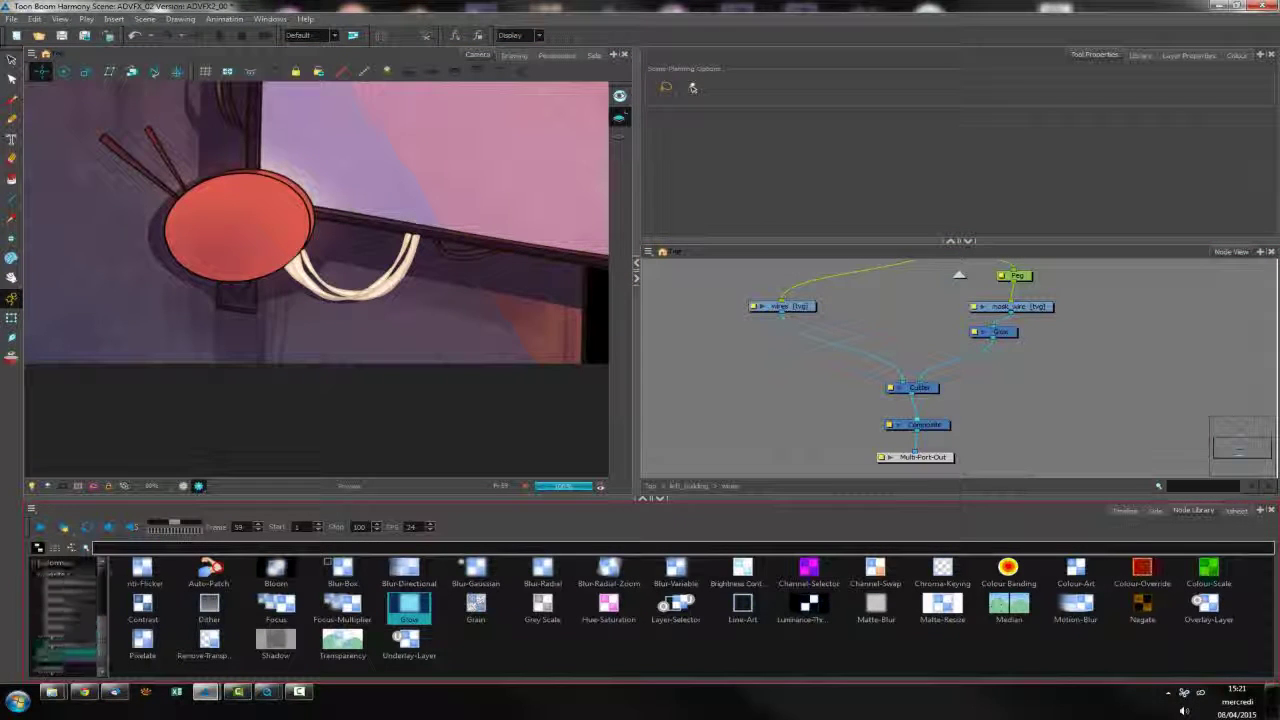
scroll(66, 630, "down", 3)
left_click(54, 563)
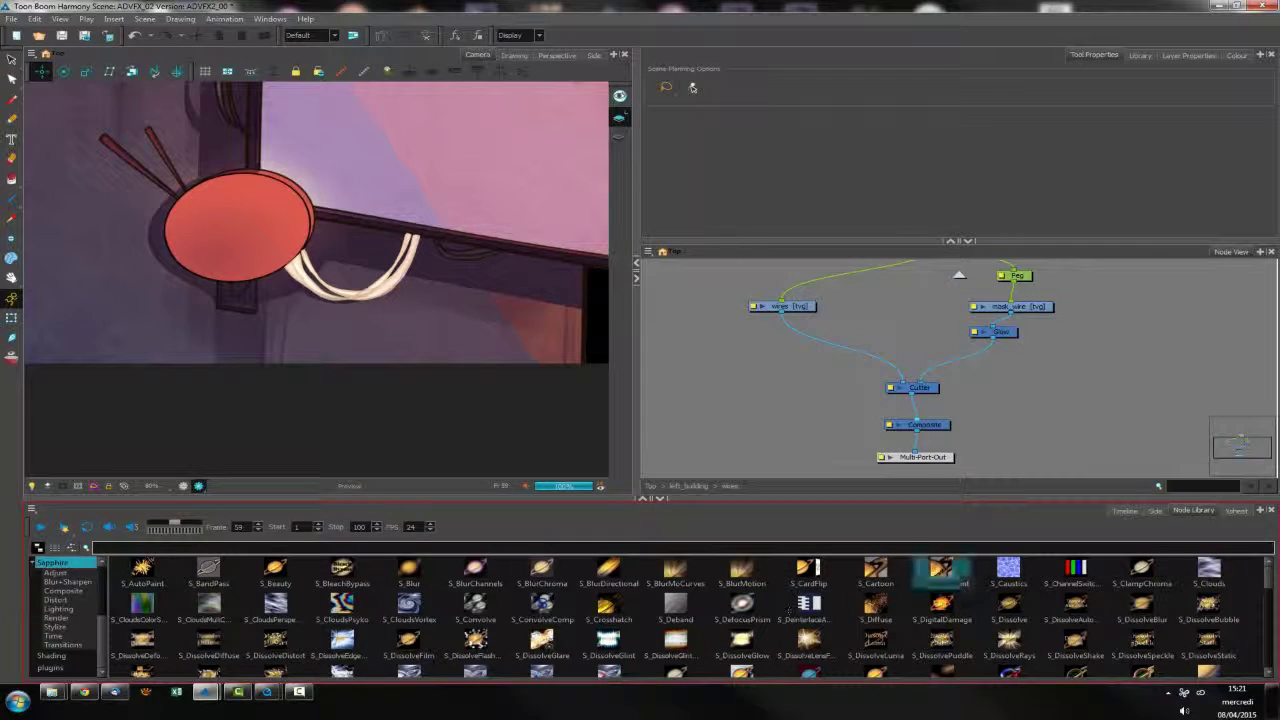
scroll(1272, 580, "down", 1)
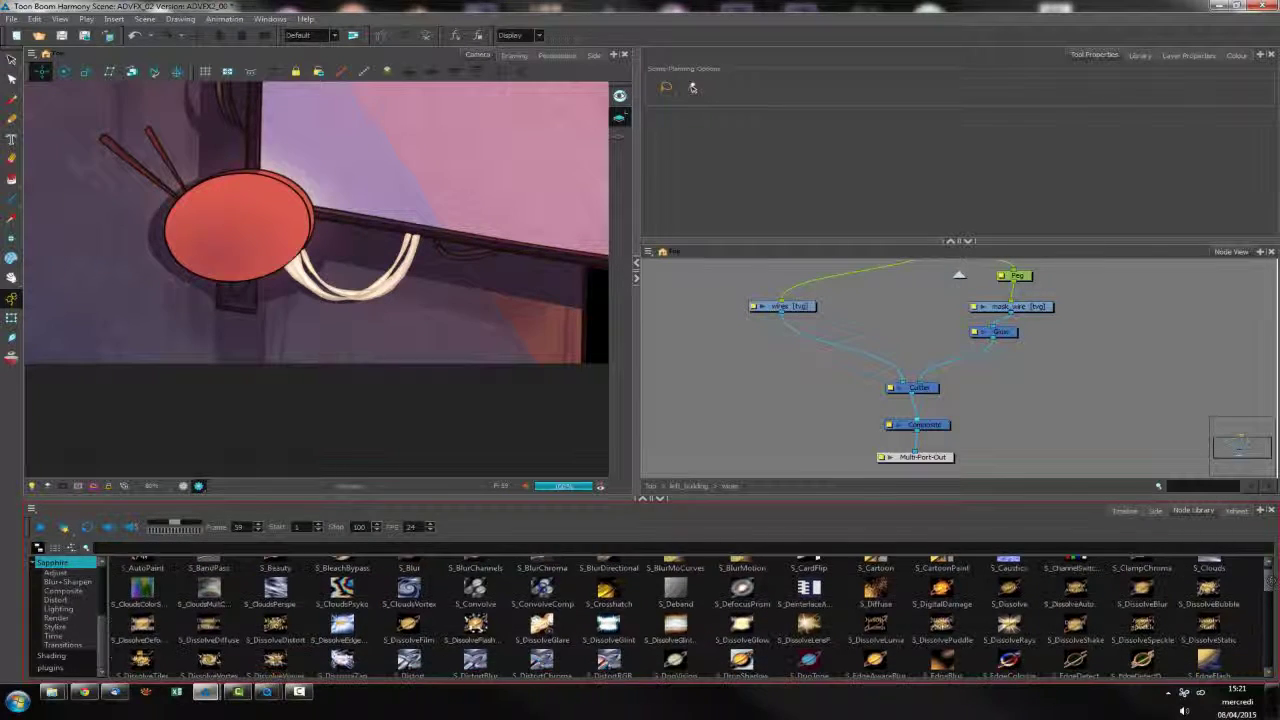
scroll(1272, 580, "down", 4)
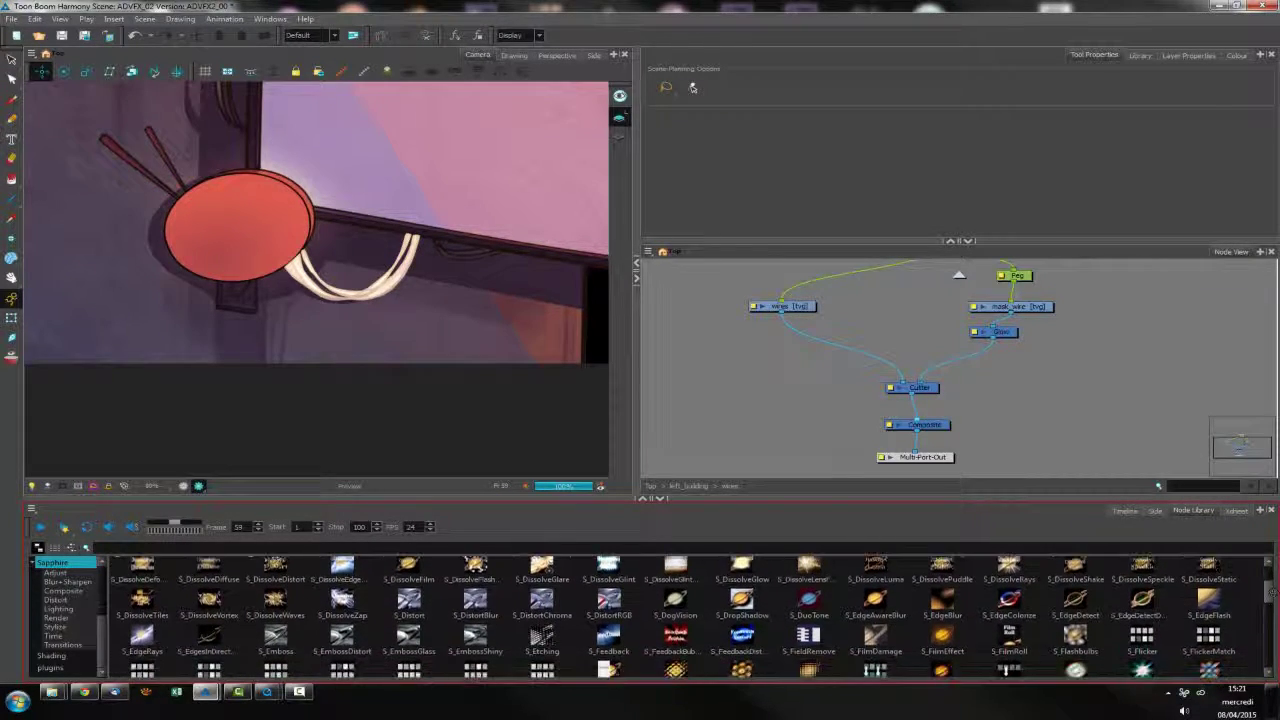
scroll(1272, 580, "down", 7)
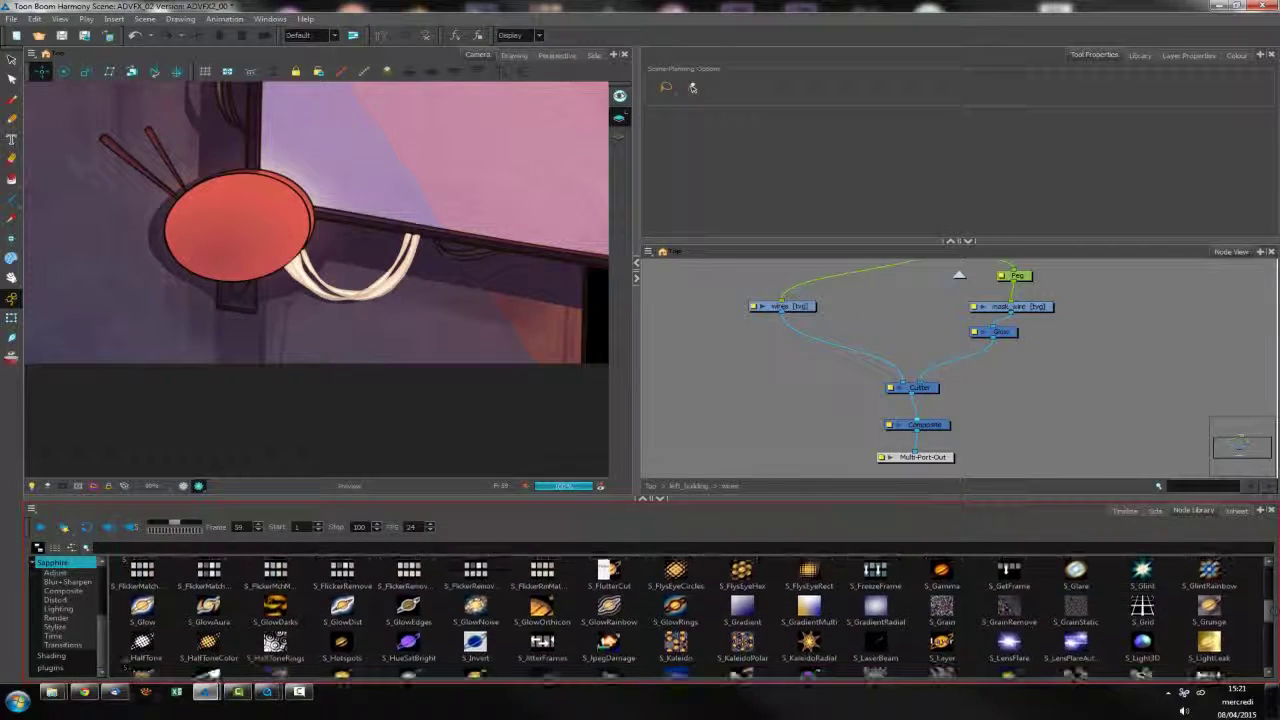
scroll(1272, 615, "down", 4)
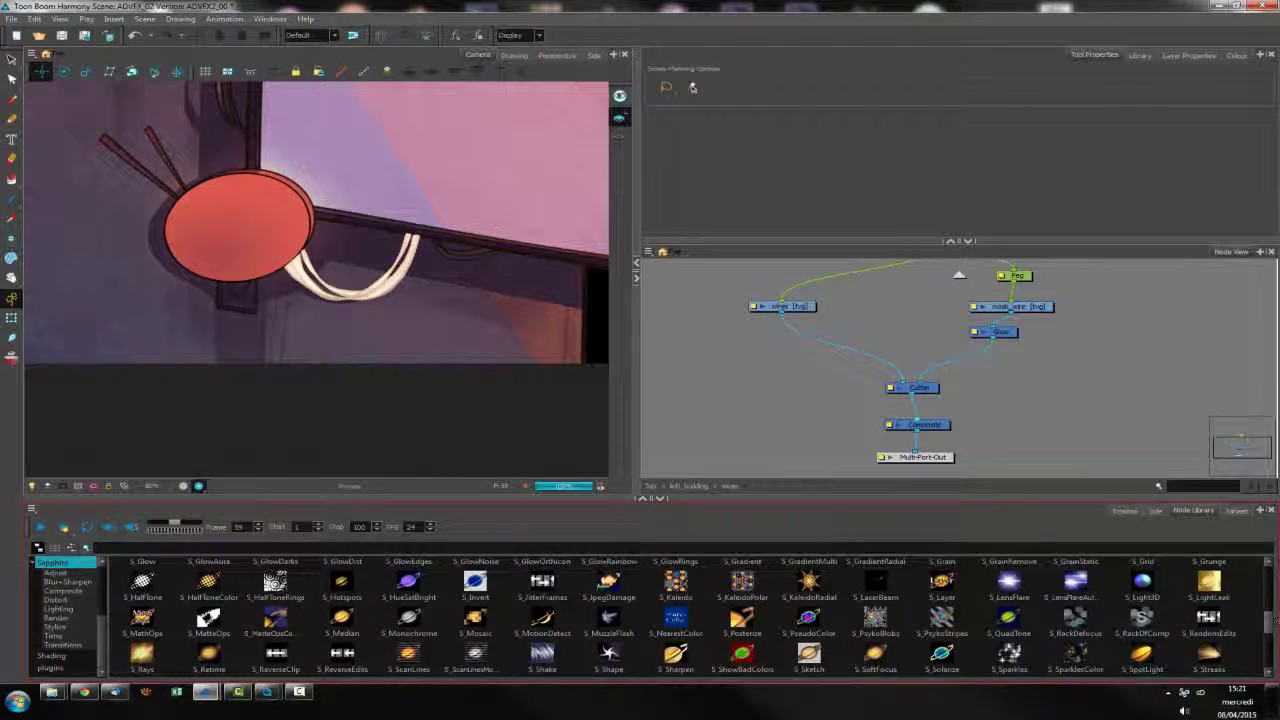
scroll(1268, 625, "down", 2)
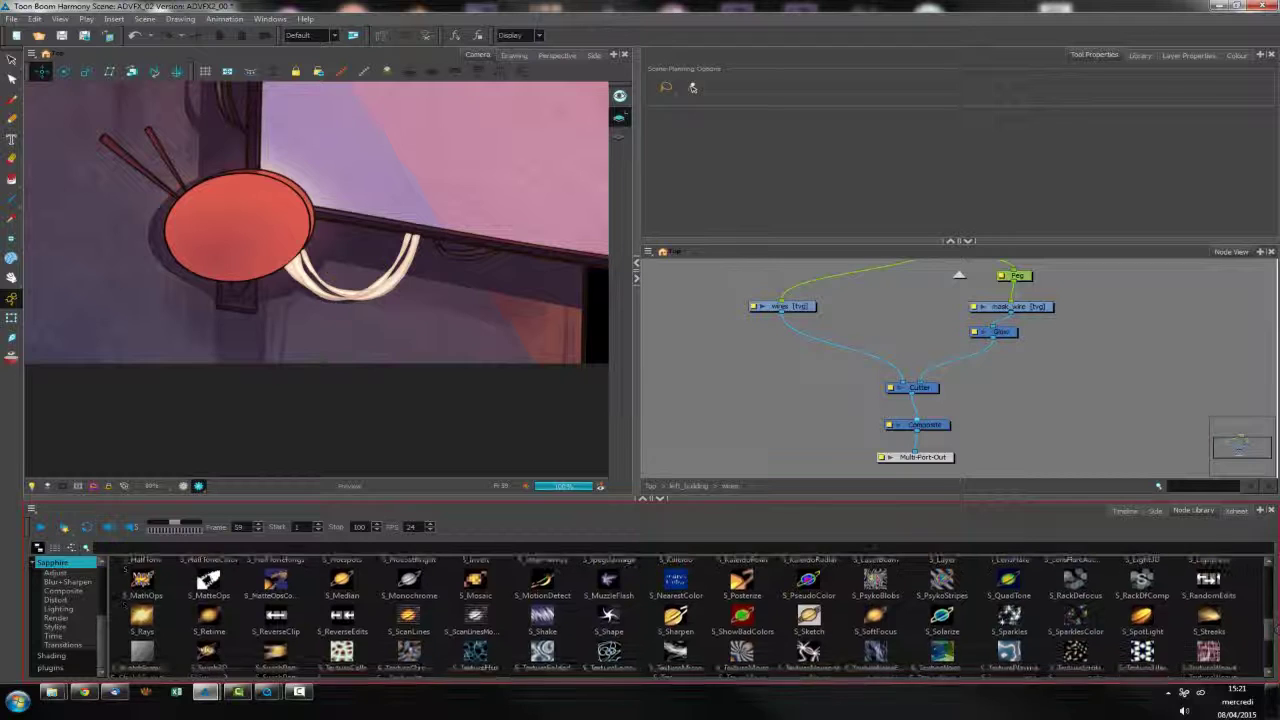
left_click(1010, 618)
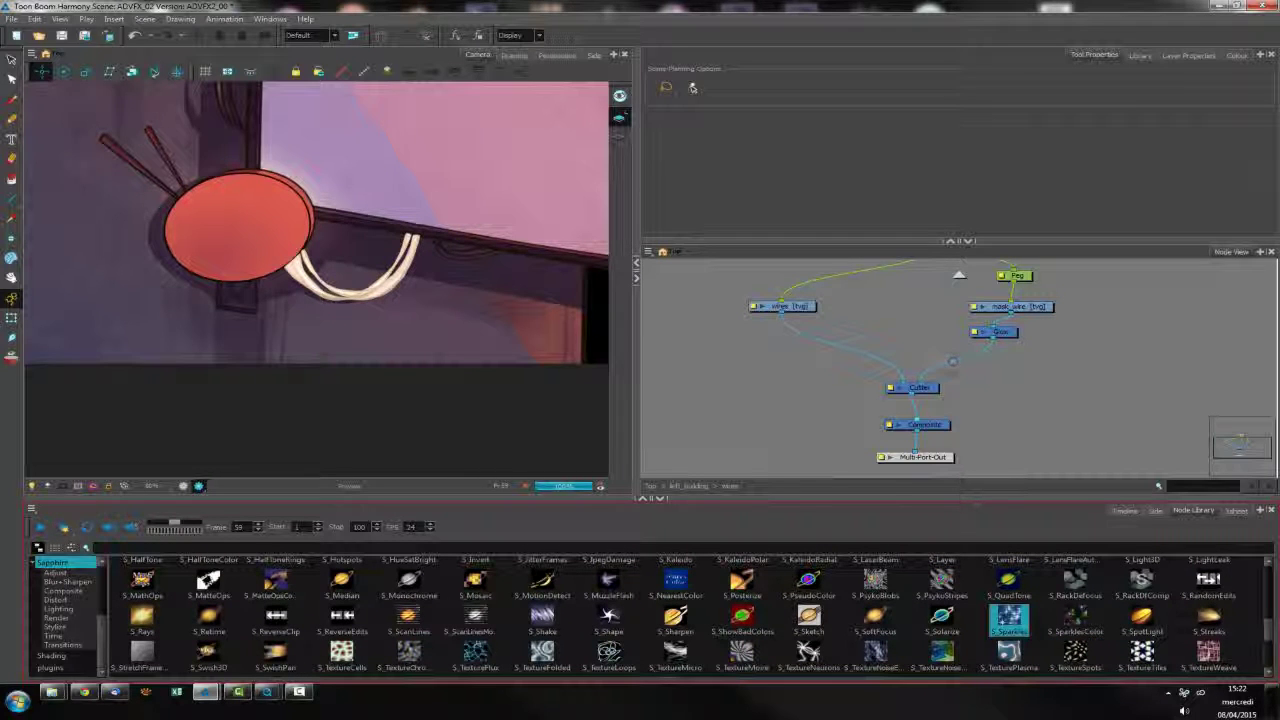
left_click_drag(952, 362, 977, 363)
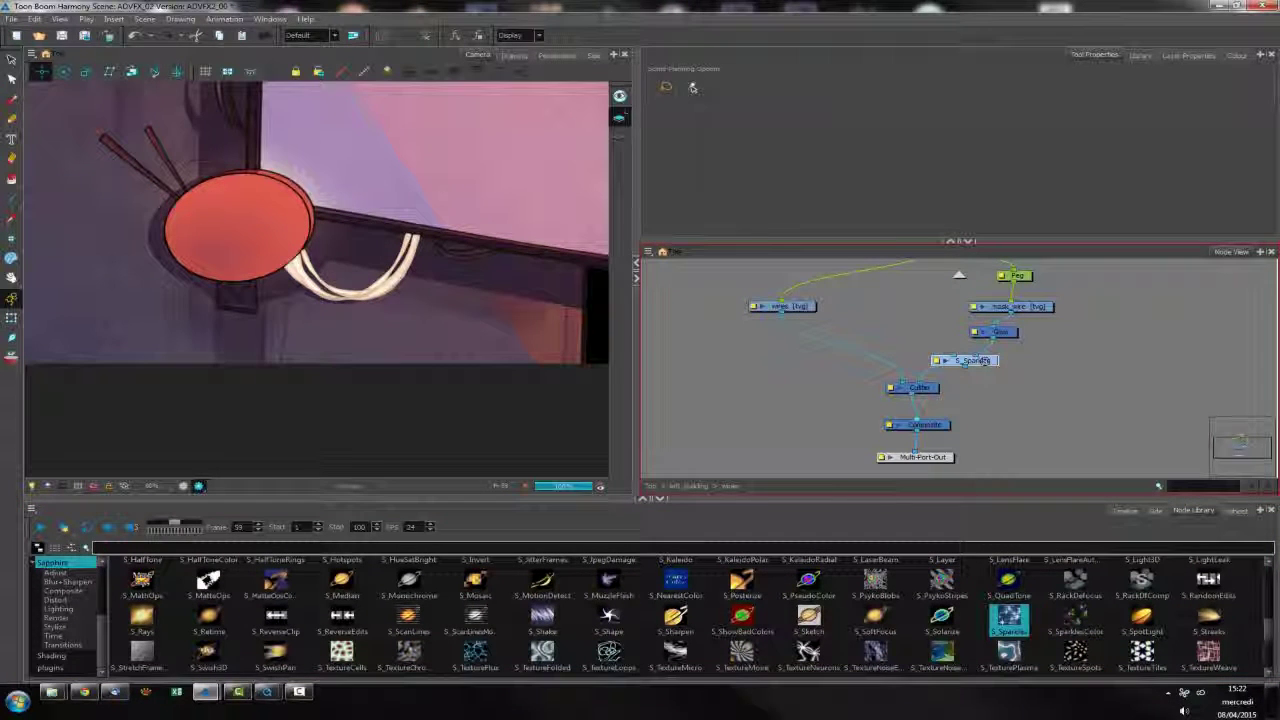
Insert S_Sparkles between the Cutter and the Composite, and feed the Cutter's output into its other input port as well
mouse_move(915, 388)
left_mouse_down()
mouse_move(924, 361)
mouse_move(908, 398)
left_mouse_up()
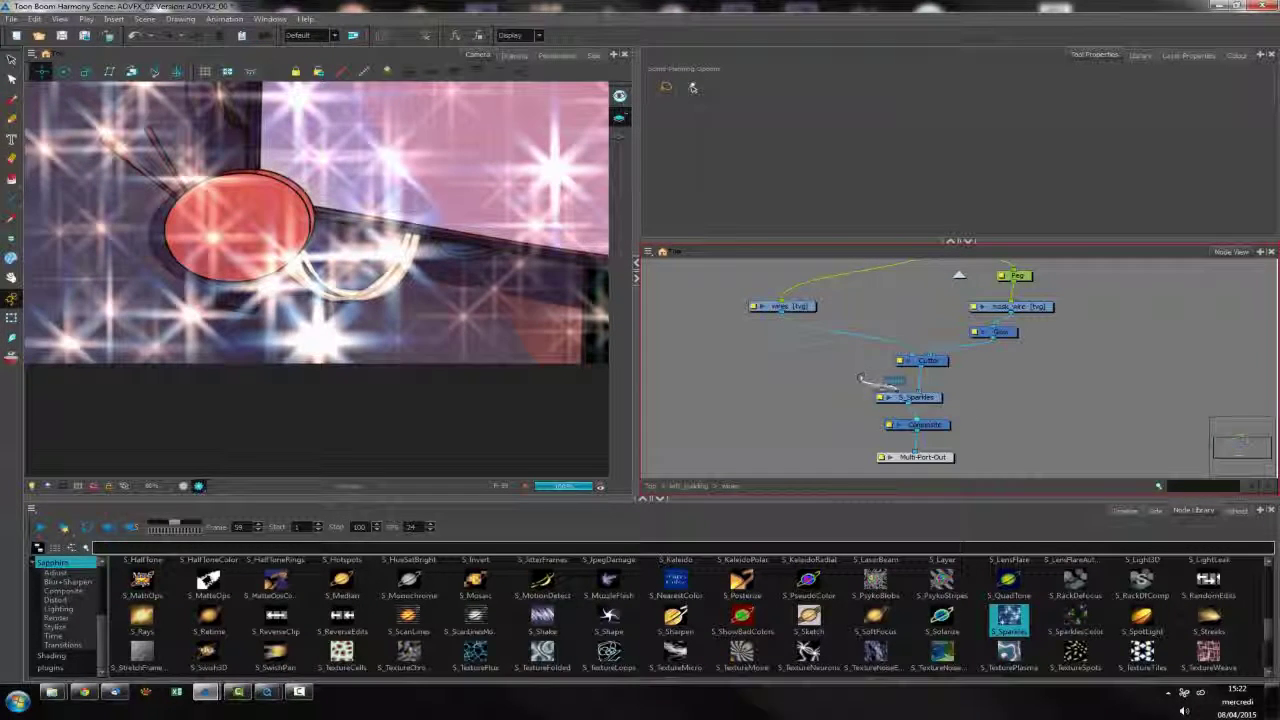
left_click_drag(873, 378, 921, 367)
left_click(876, 397)
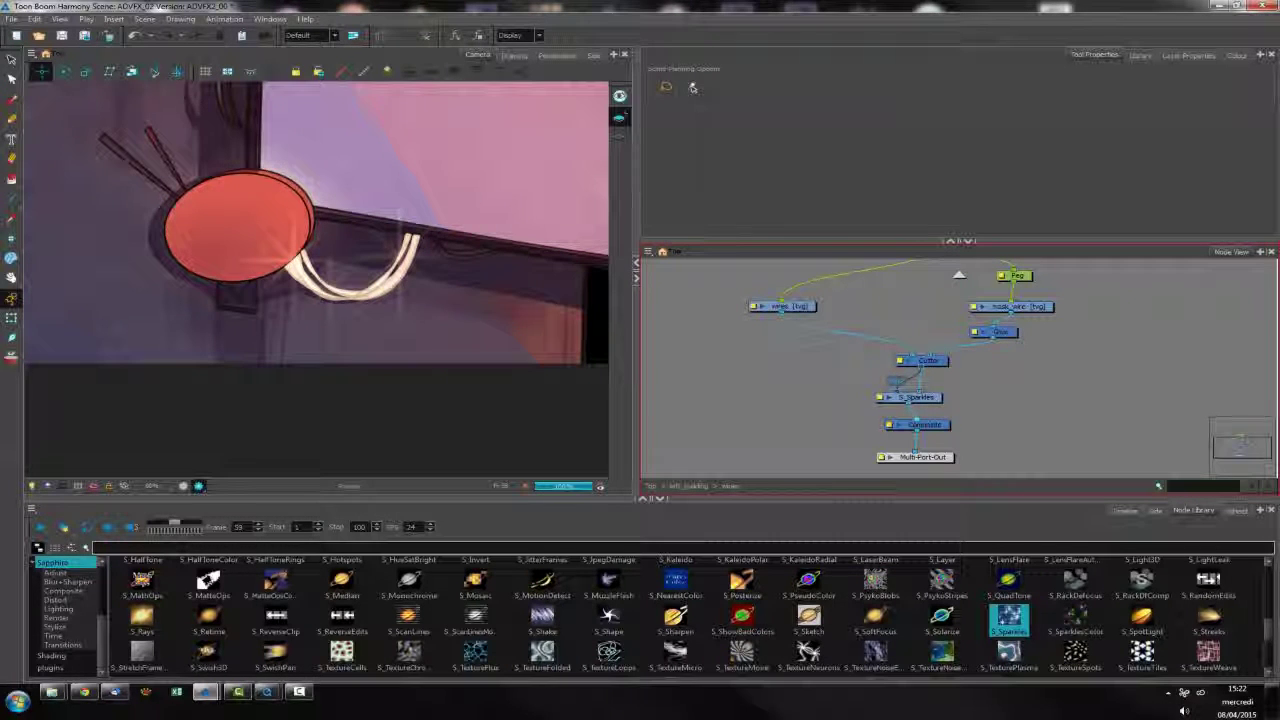
Open the S_Sparkles properties and set Frequency to 350 and Density to 1
double_click(900, 399)
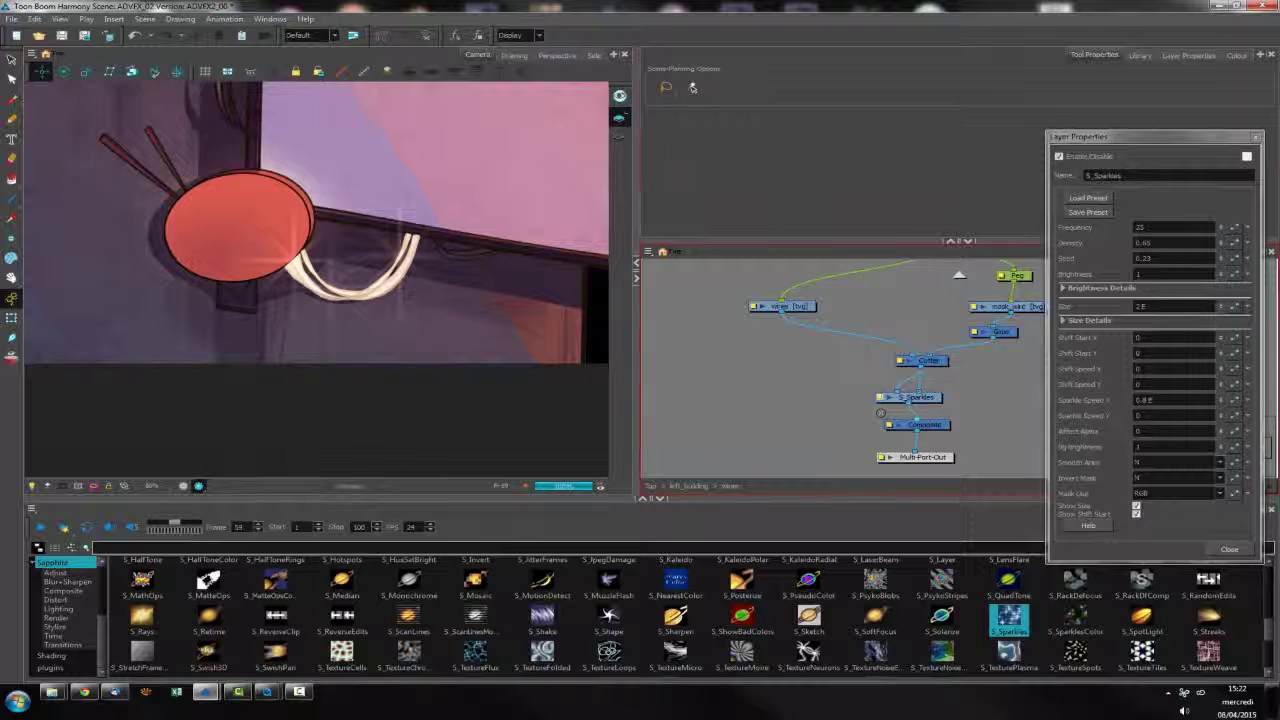
left_click_drag(1122, 137, 1098, 140)
left_click(1123, 230)
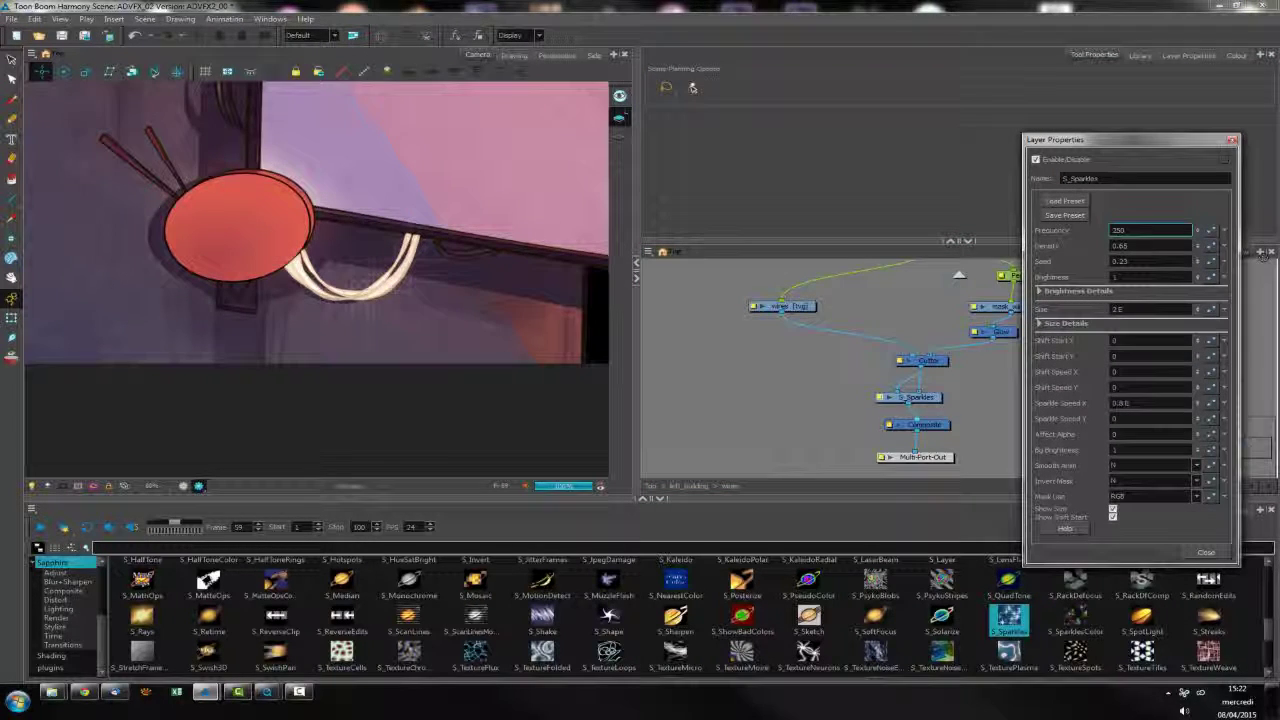
double_click(1153, 232)
type("350")
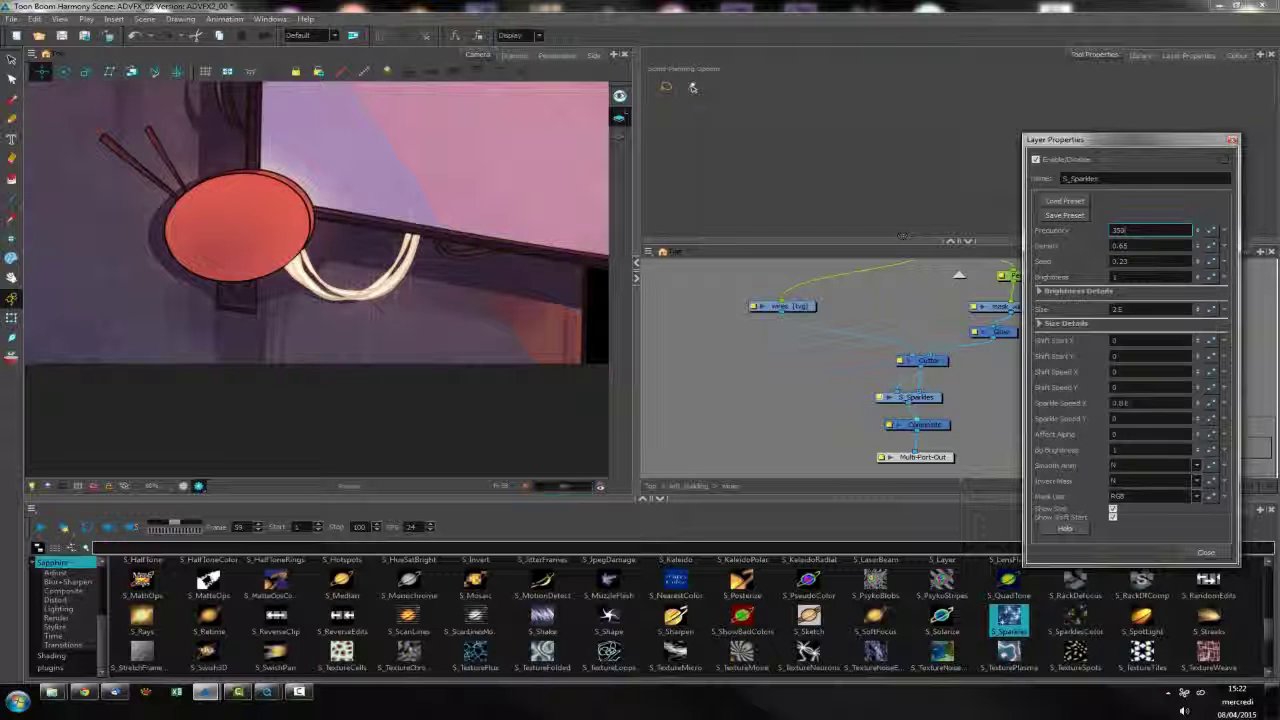
key("Tab")
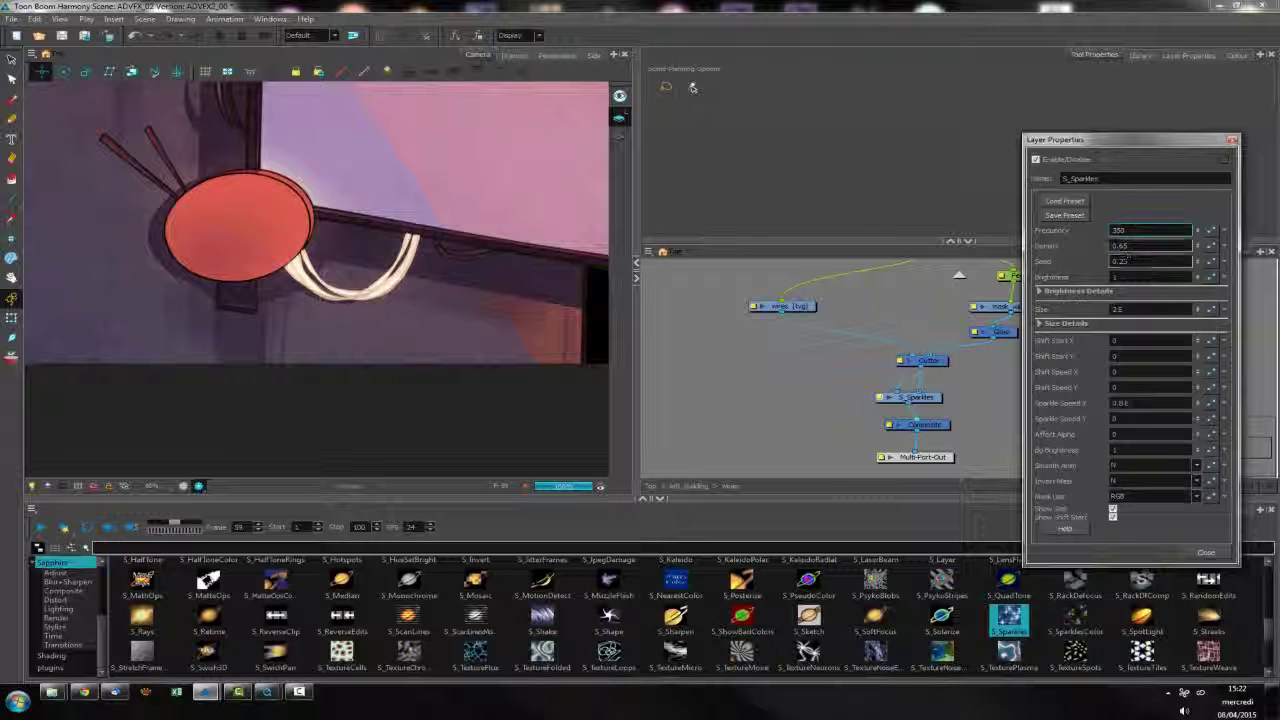
type("1")
key("Return")
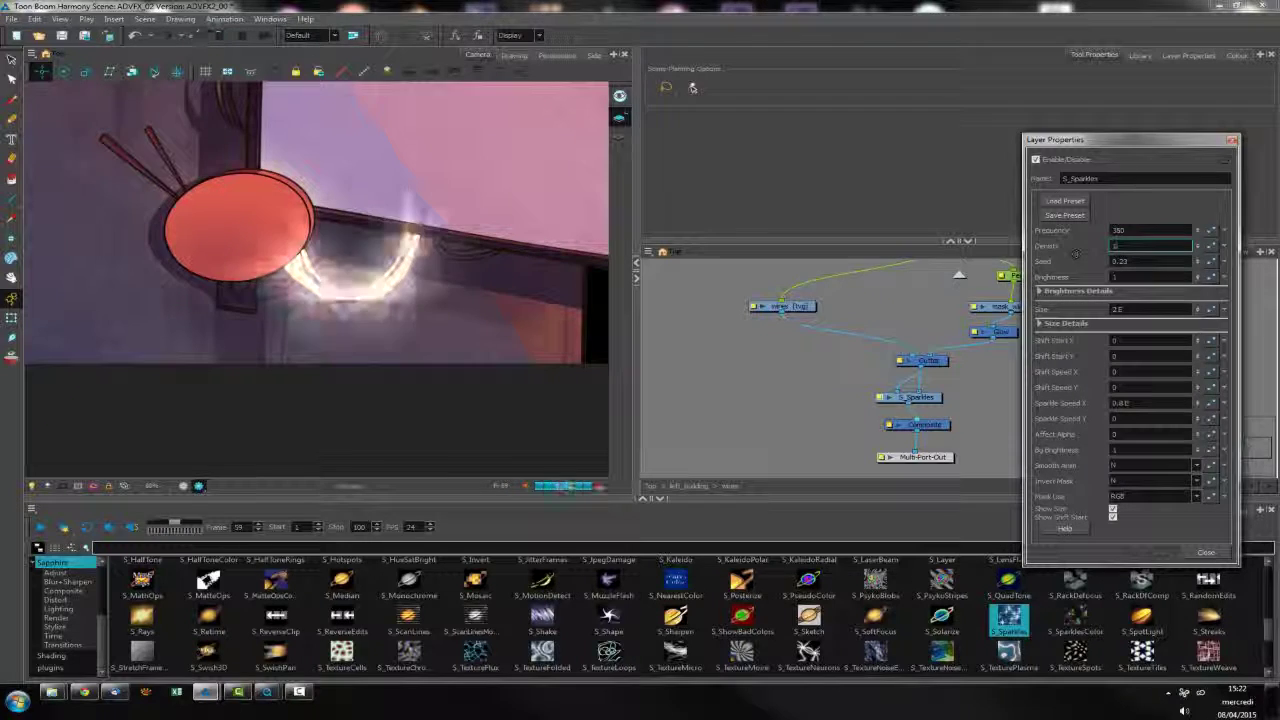
Set the sparkles' Brightness to 1.5 and Size to 0.2
double_click(1135, 262)
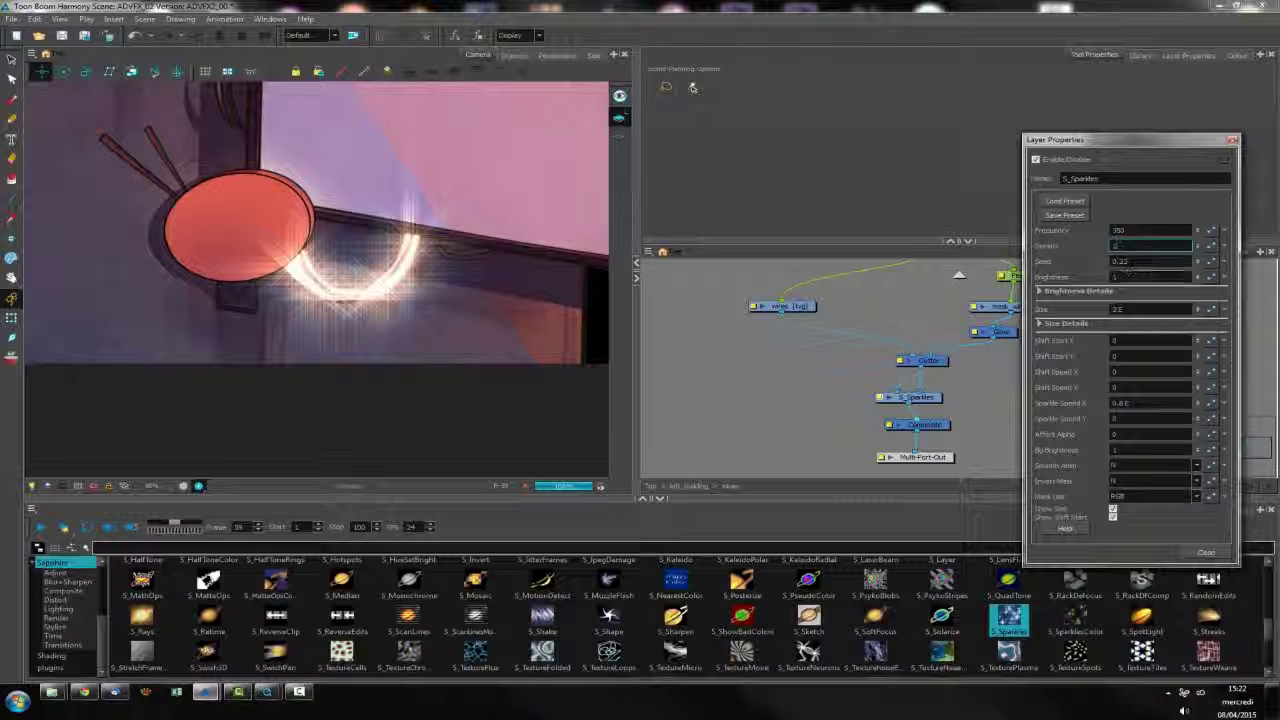
left_click(1128, 277)
type(".5")
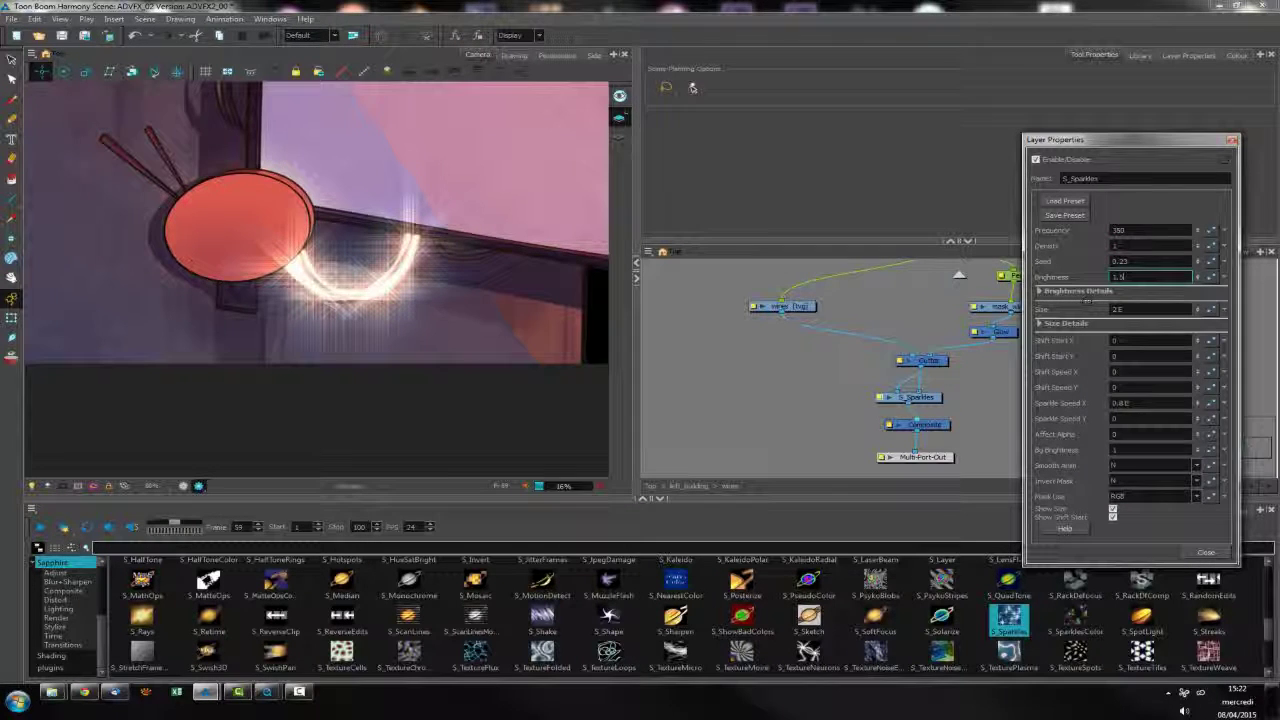
key("Tab")
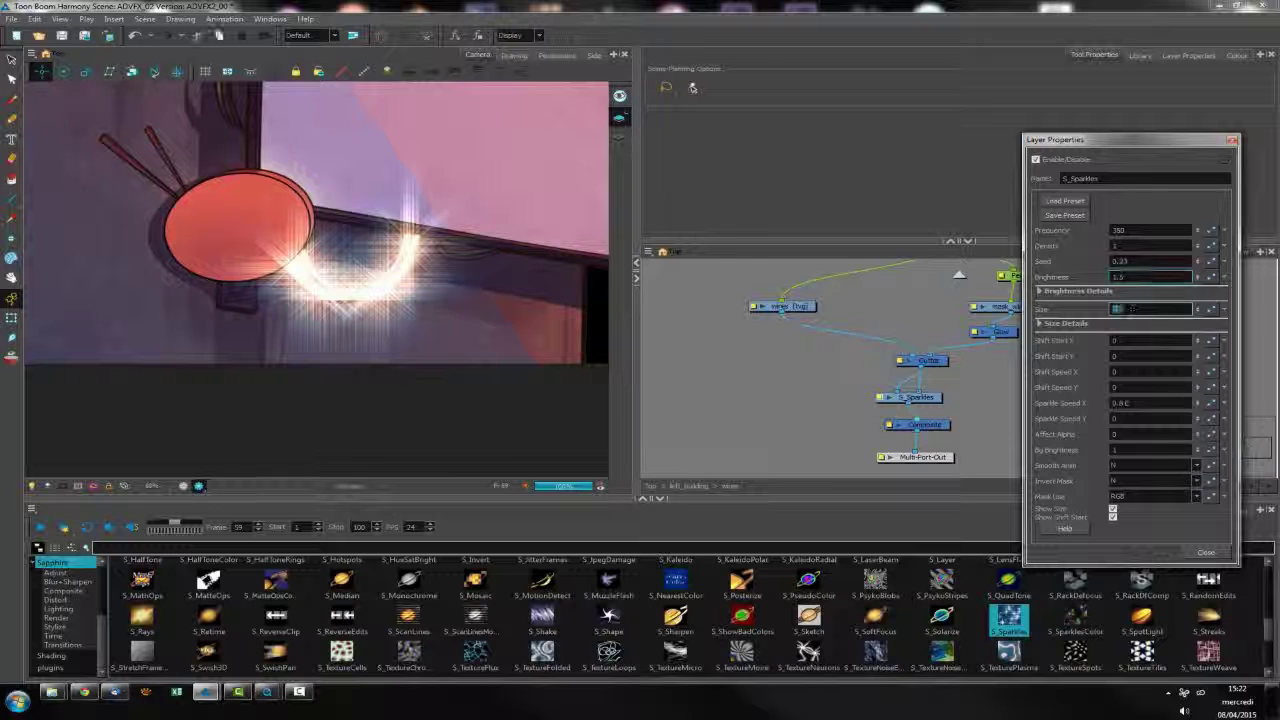
type("0.2")
key("Return")
type("5")
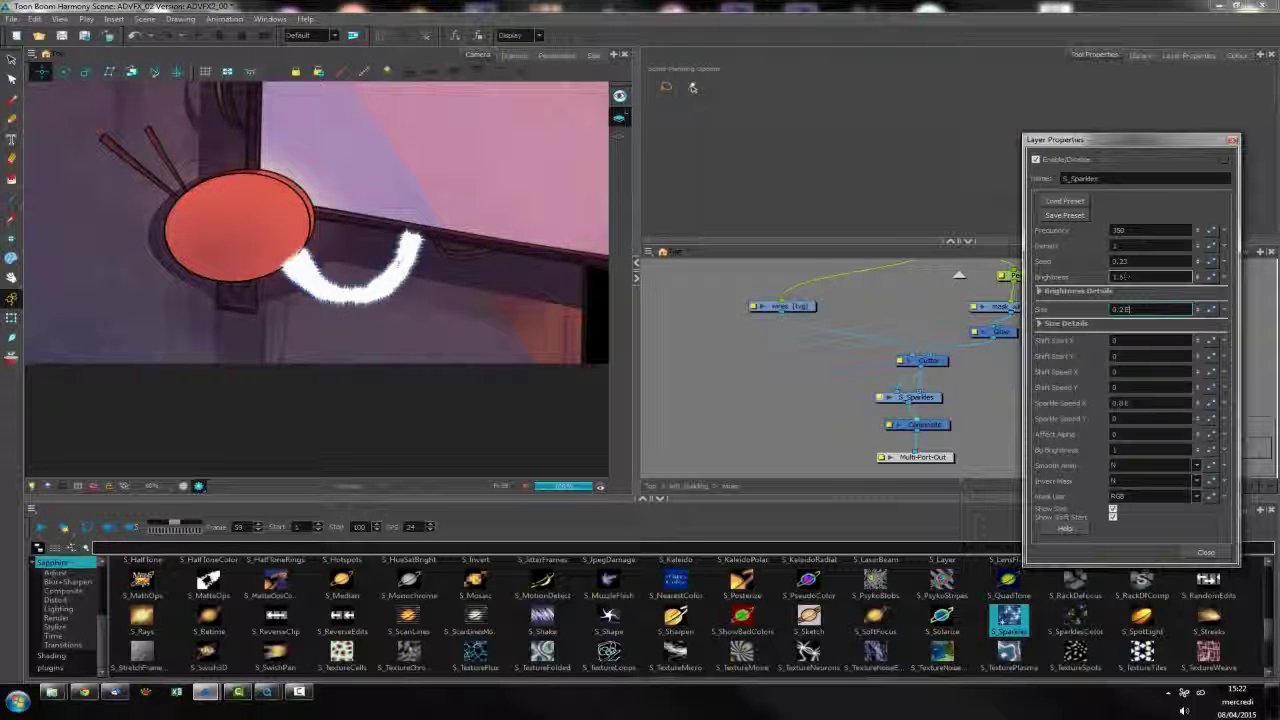
Try the sparkles with Brightness 1 and Frequency 250
left_click(1104, 276)
type("1")
key("Return")
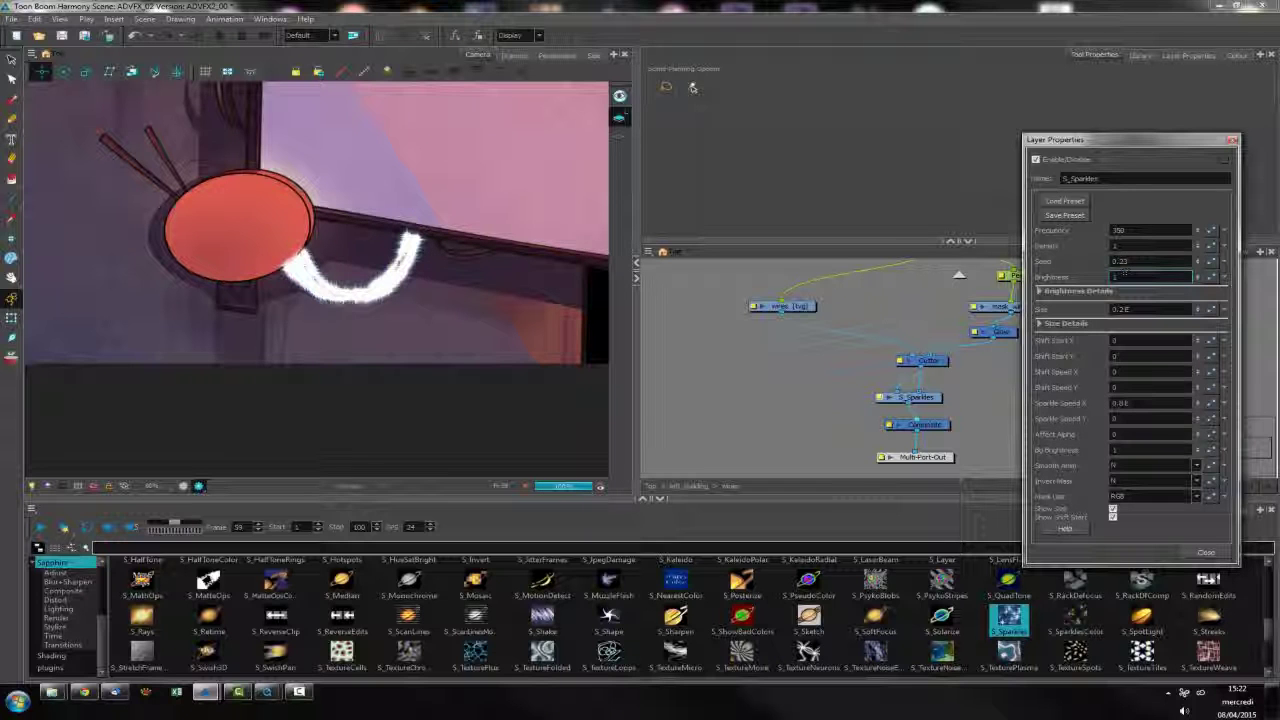
left_click(1178, 232)
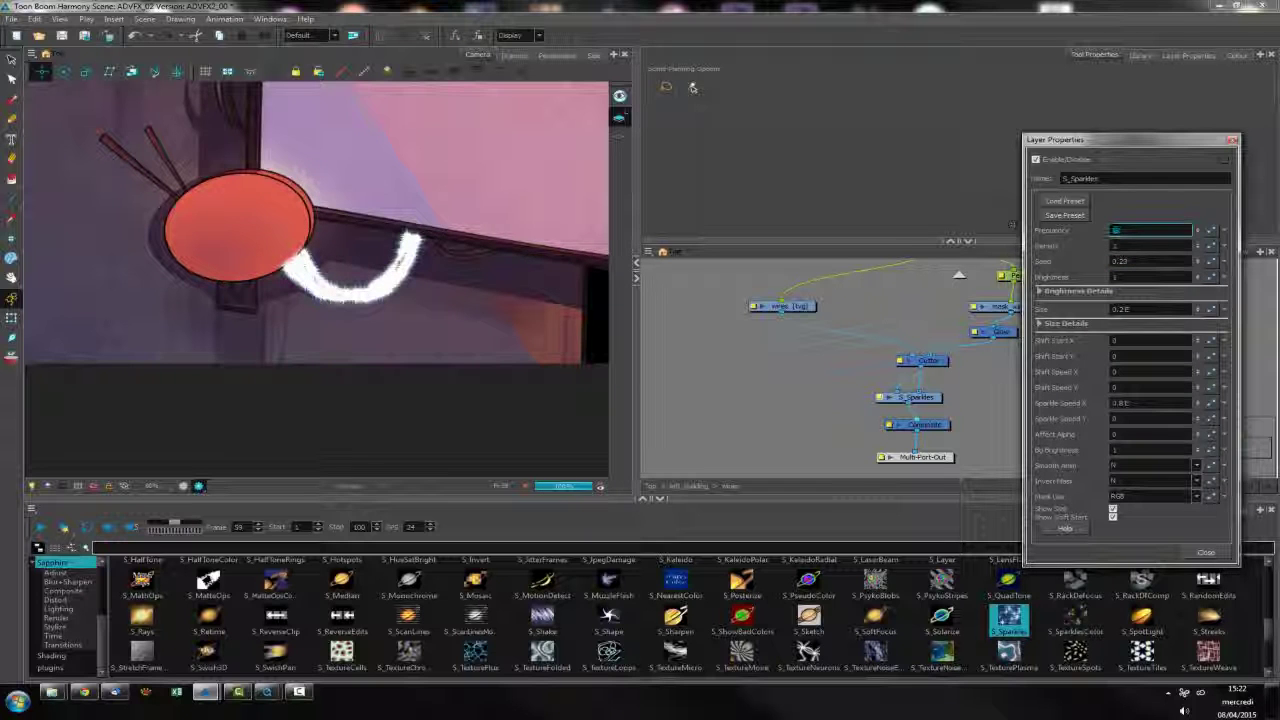
type("250")
key("Return")
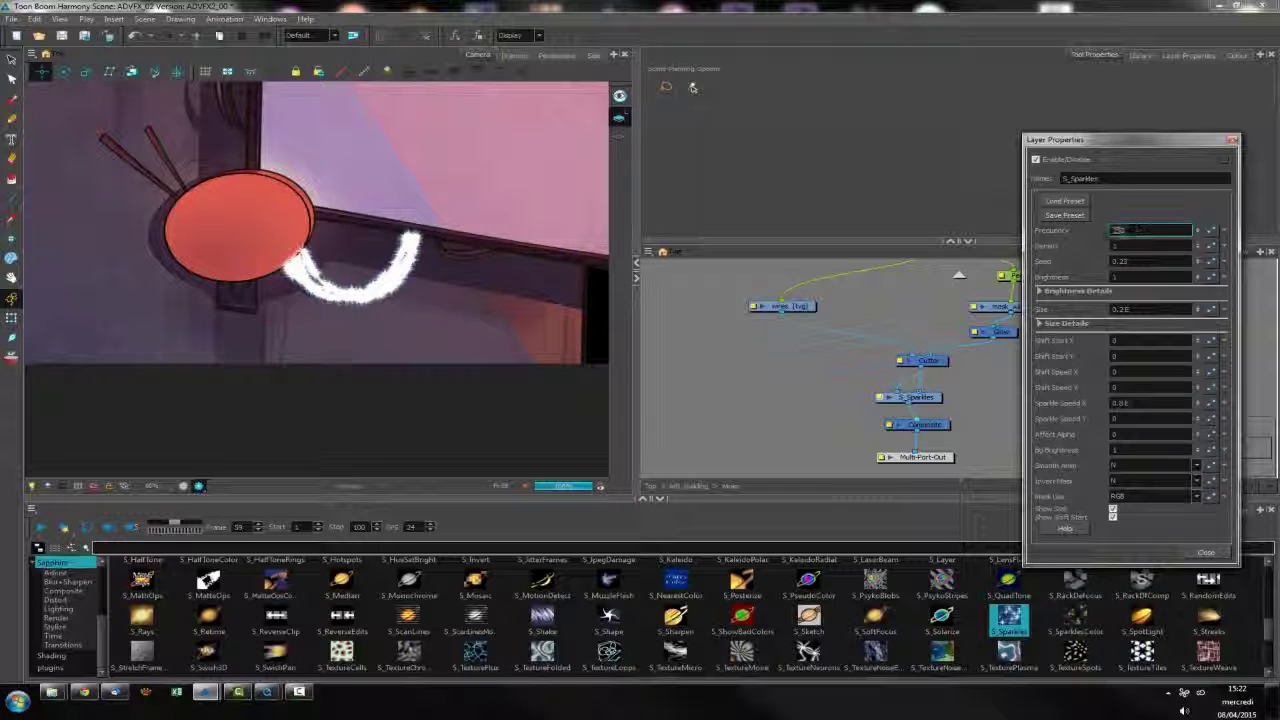
Set the sparkles' Frequency to 150, and both Brightness and Density to 0.8
left_click_drag(1137, 230, 934, 243)
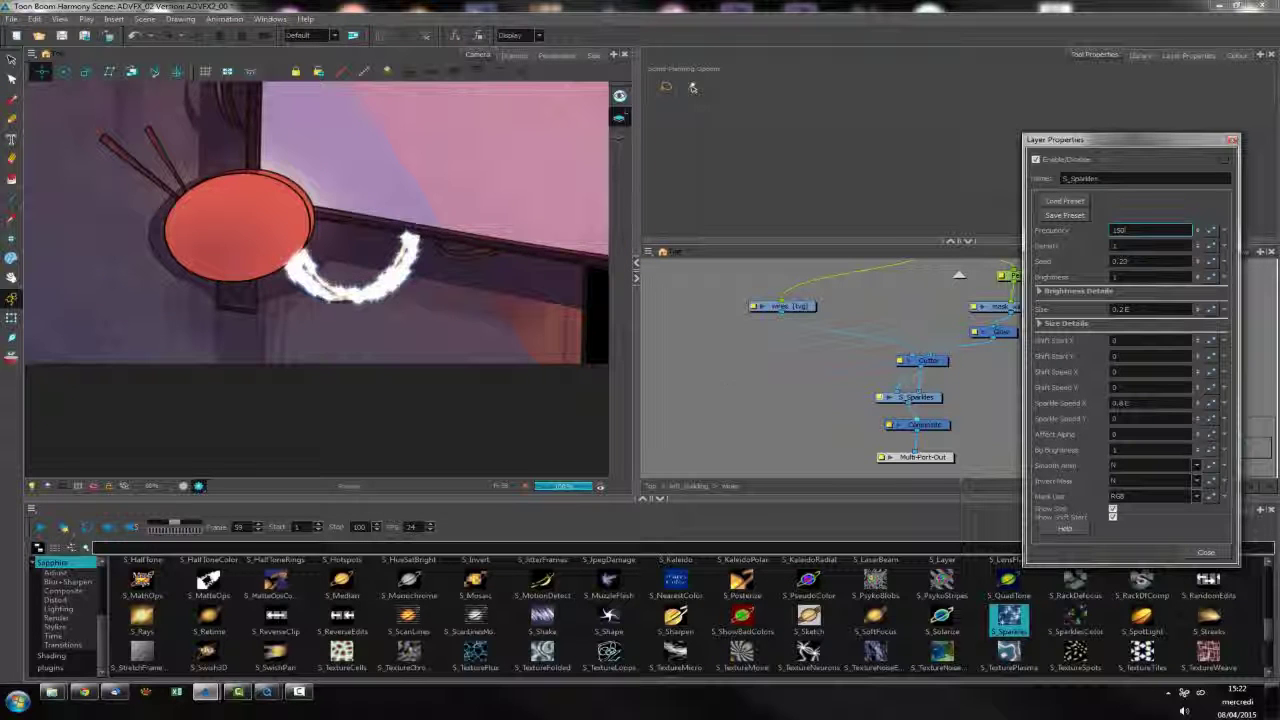
left_click_drag(1128, 278, 1029, 295)
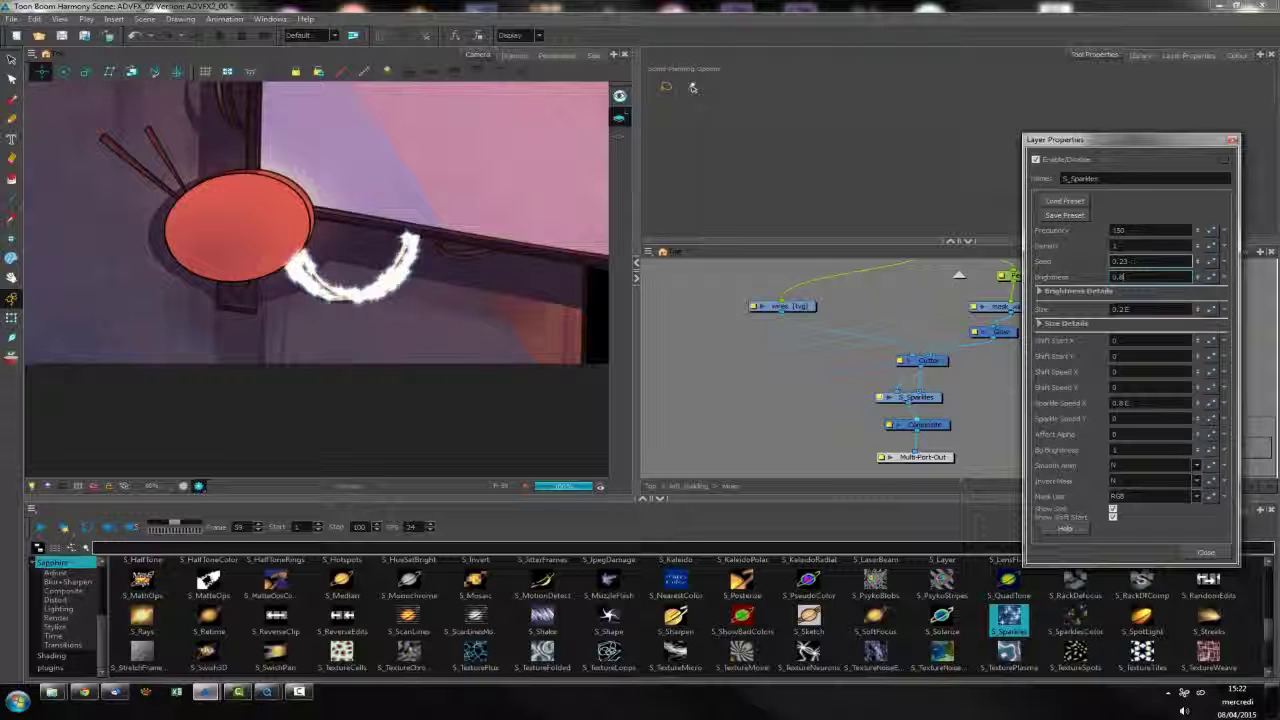
left_click(1118, 245)
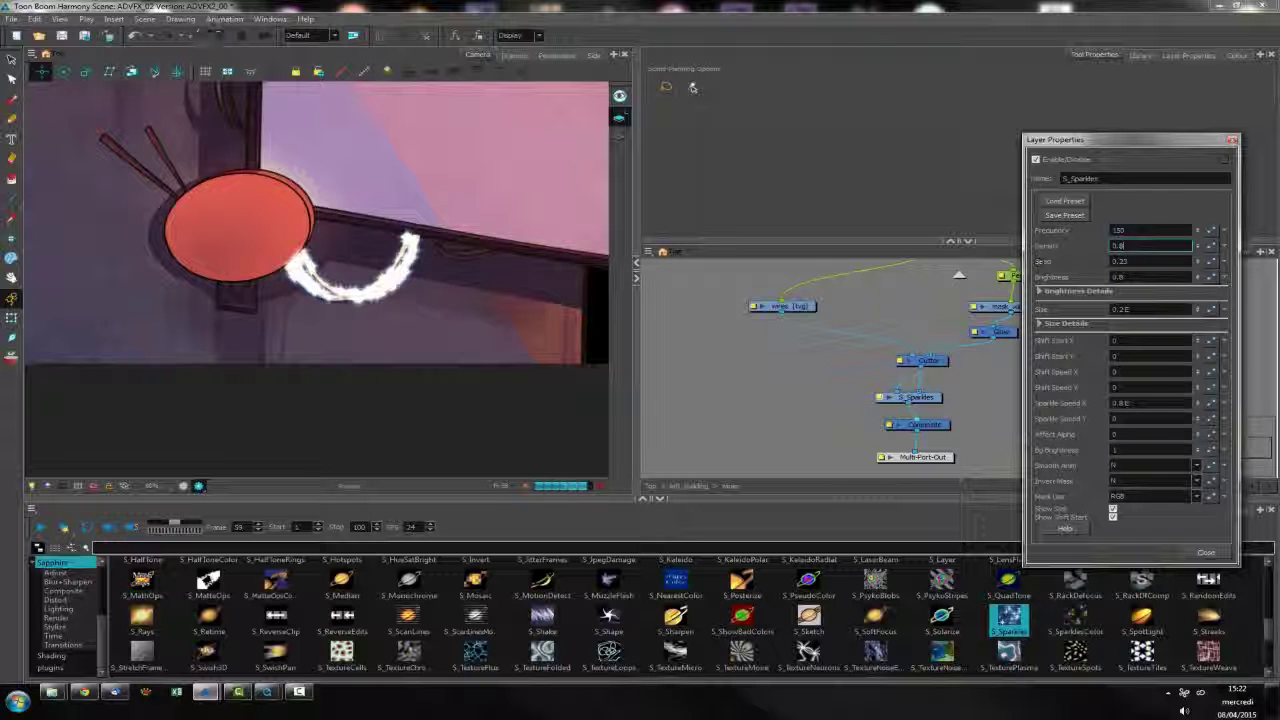
Set the sparkles' Frequency to 250, checking the effect on the hanging wires up close
scroll(316, 280, "up", 2)
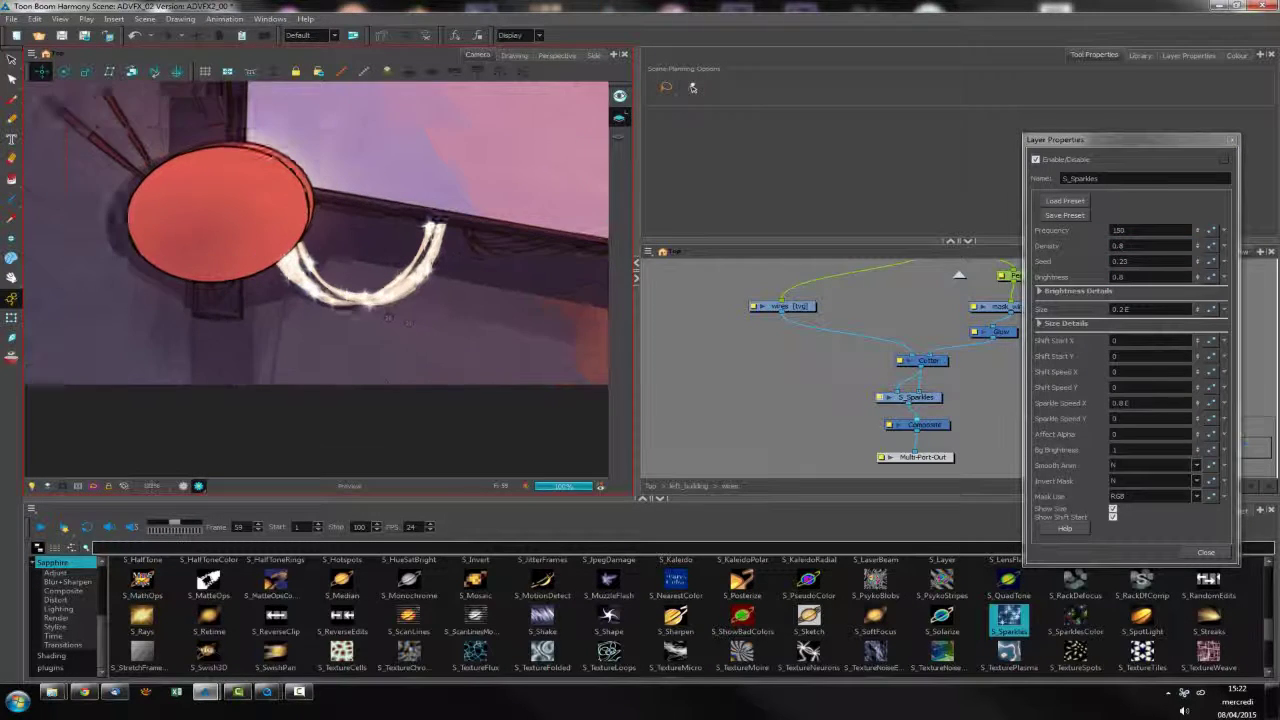
left_click_drag(1129, 230, 1107, 230)
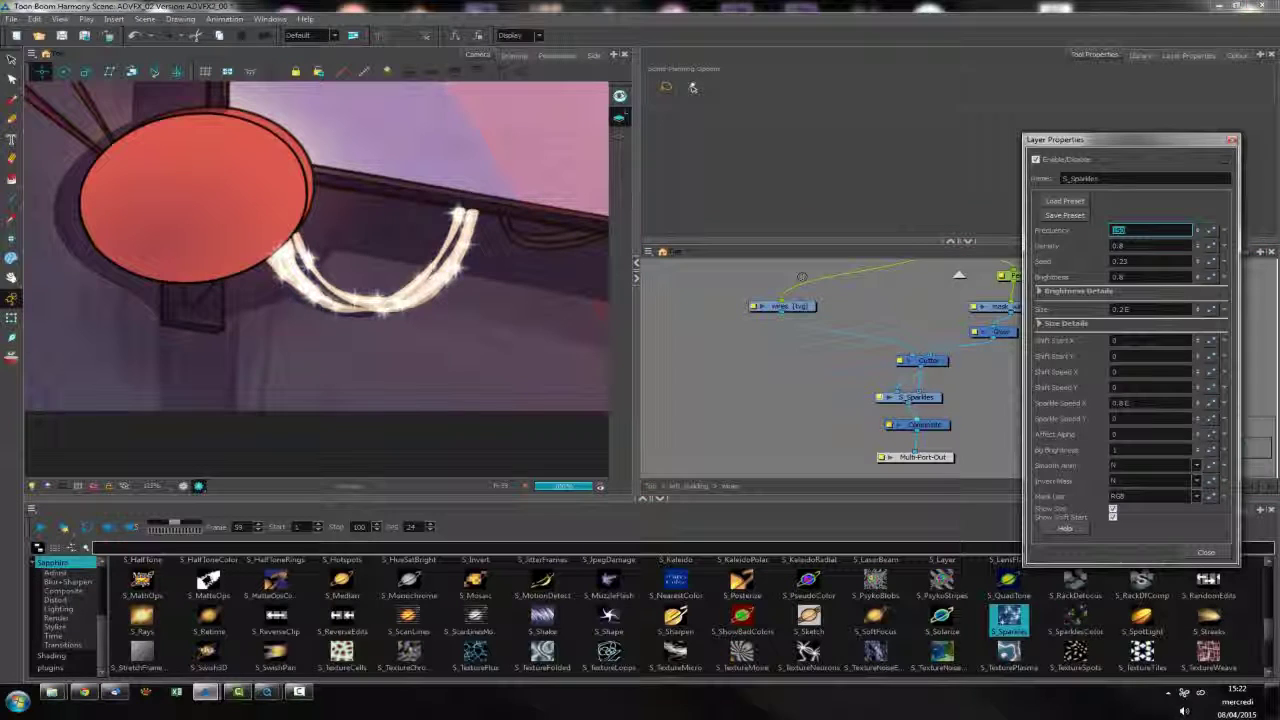
type("250")
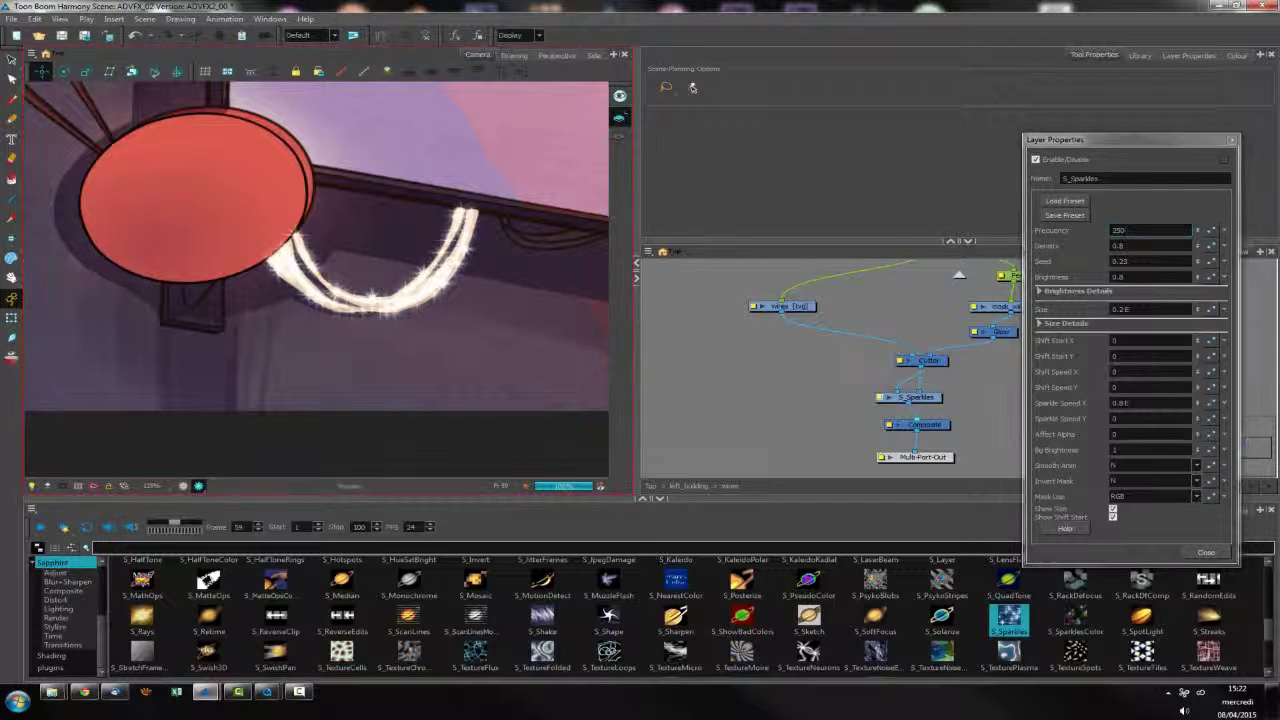
scroll(598, 375, "down", 3)
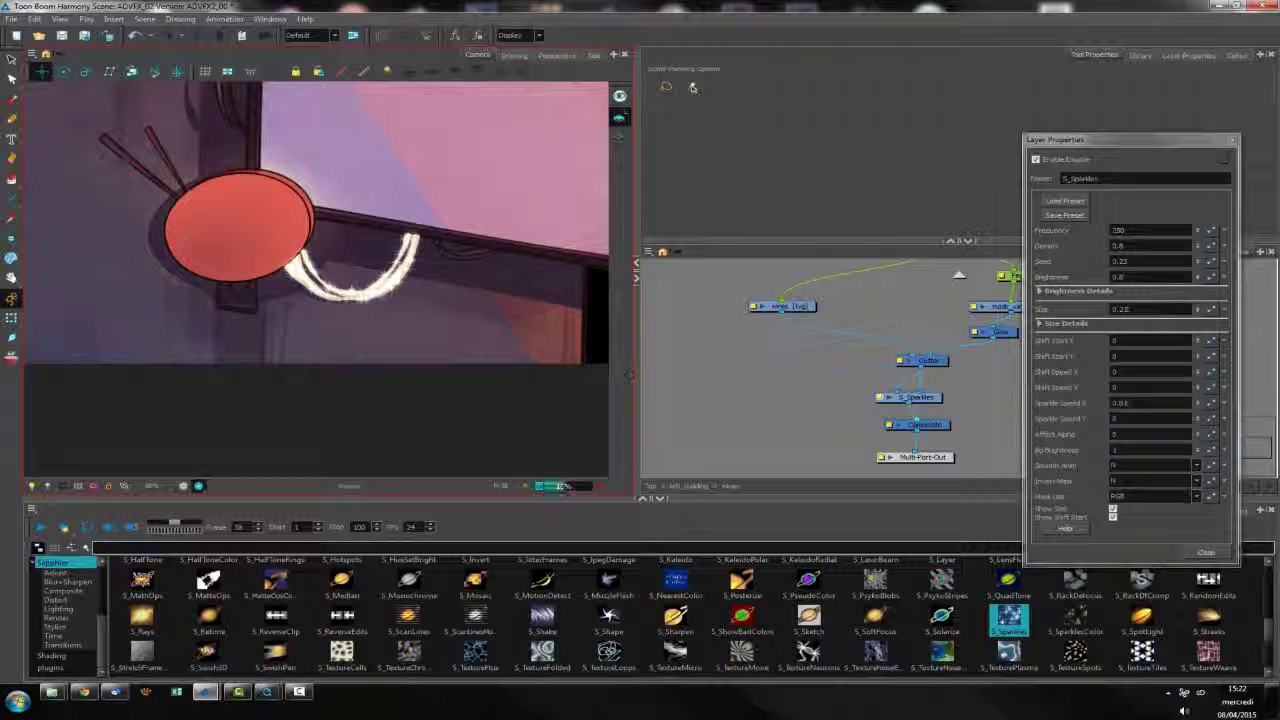
Review the sparkles on the wires frame by frame between frames 55 and 59, and close the S_Sparkles properties
key("comma")
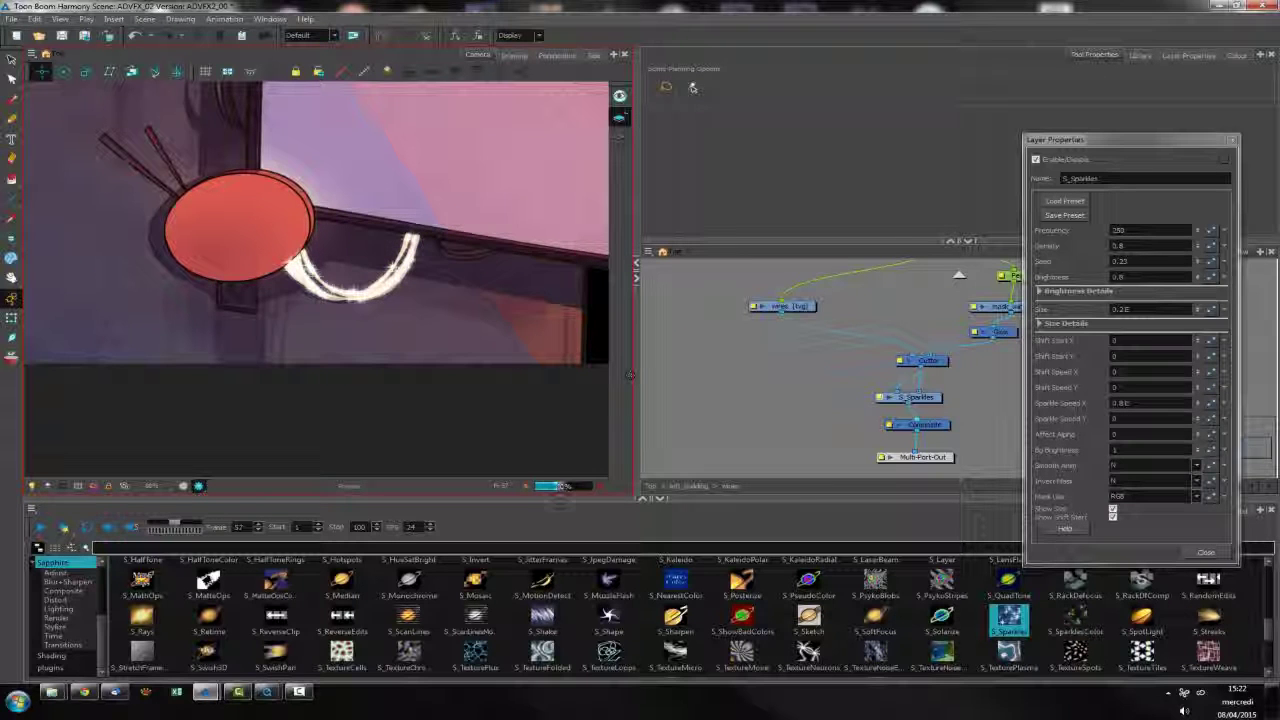
key("period")
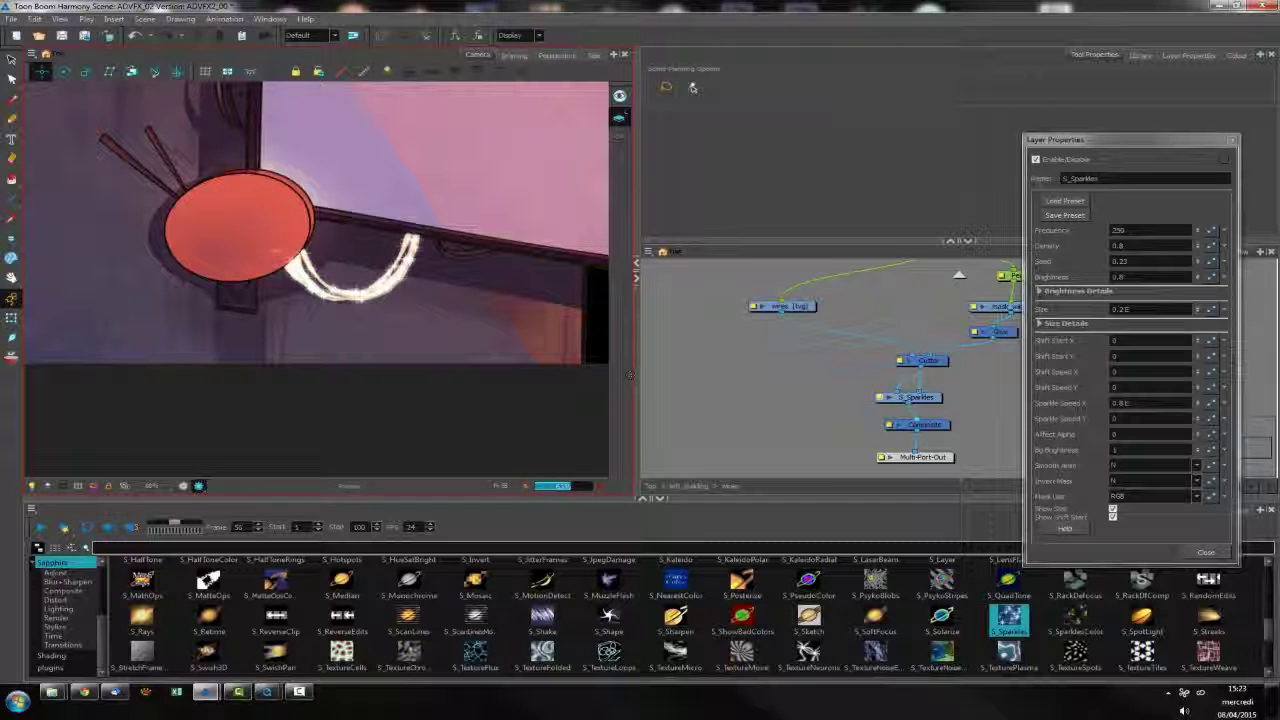
key("period")
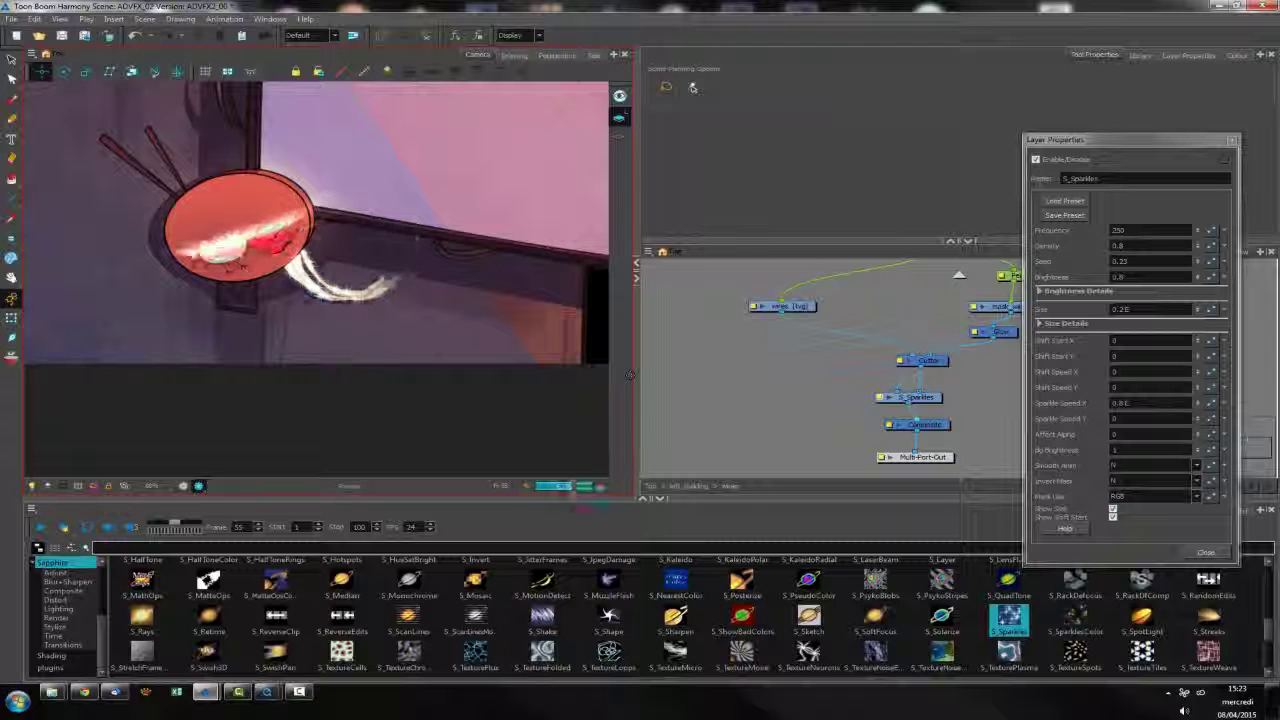
key("comma")
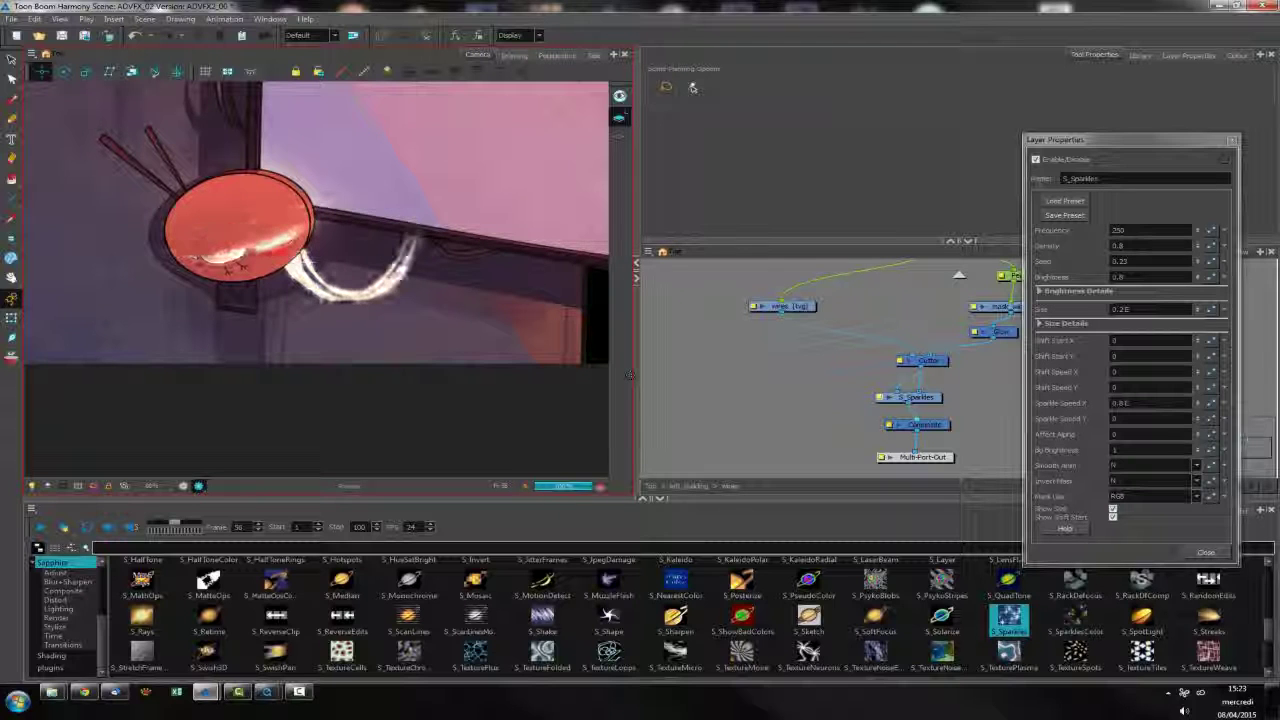
key("period")
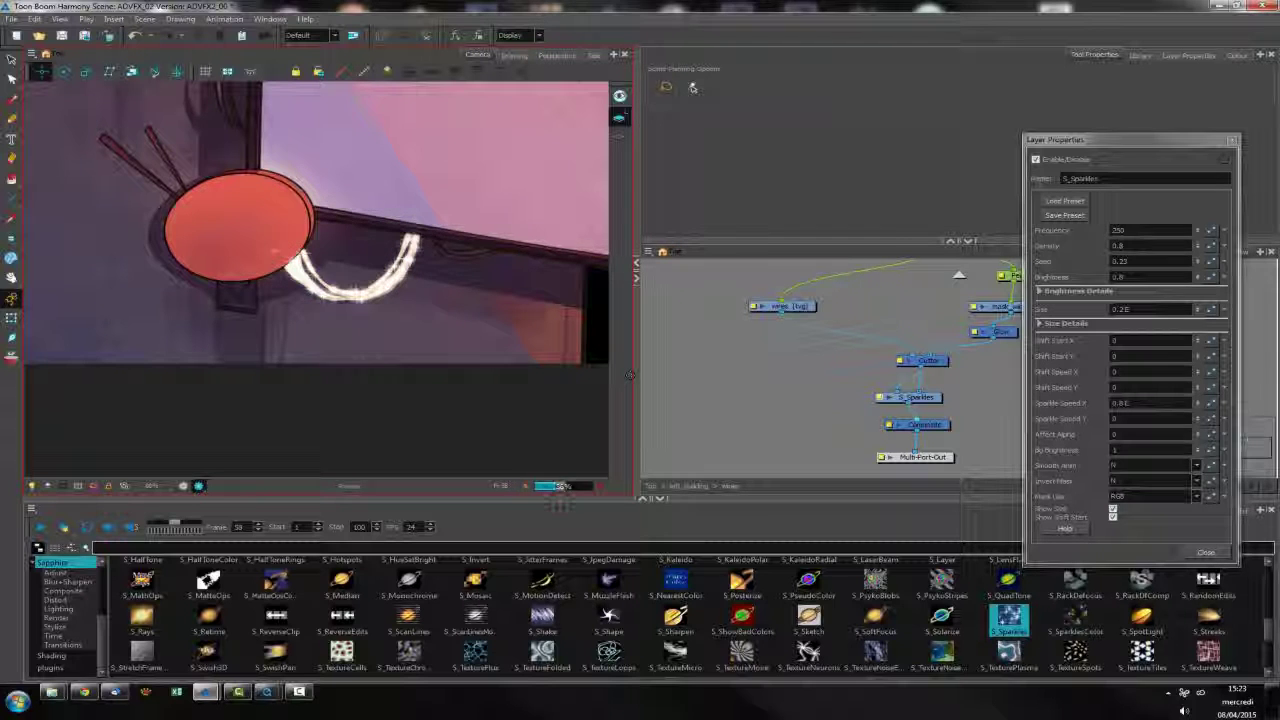
key("period")
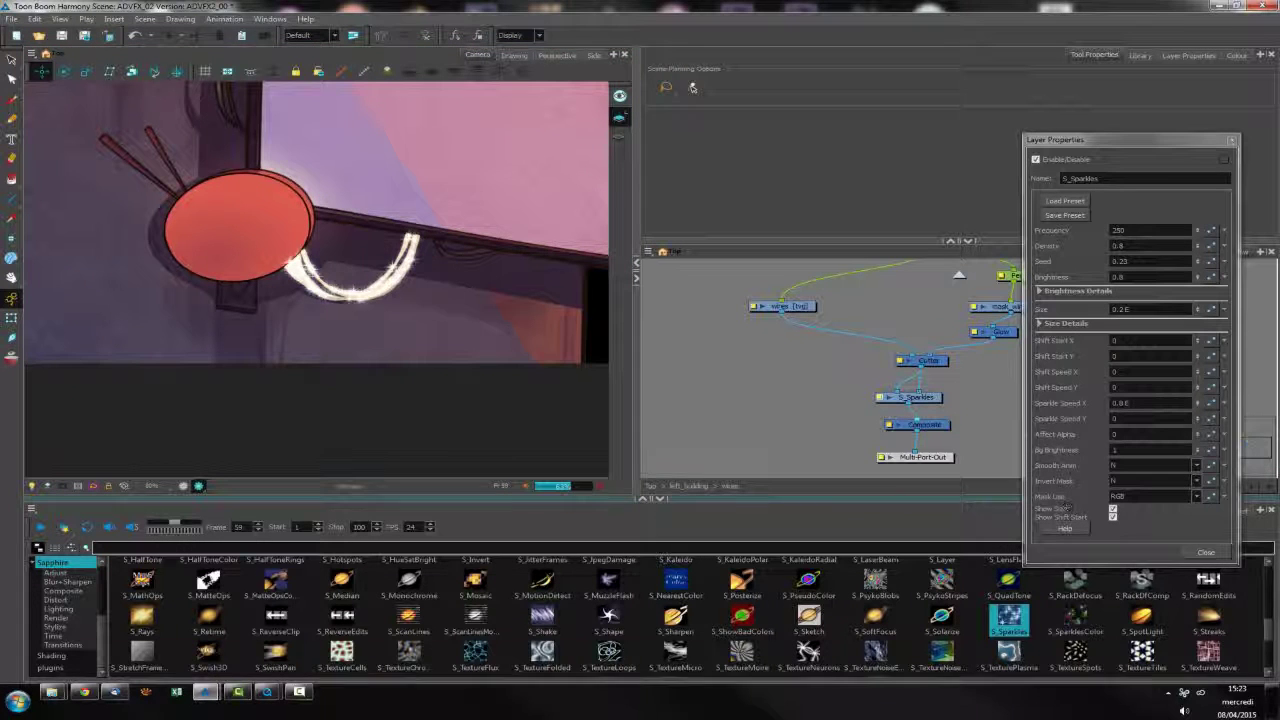
left_click(1206, 552)
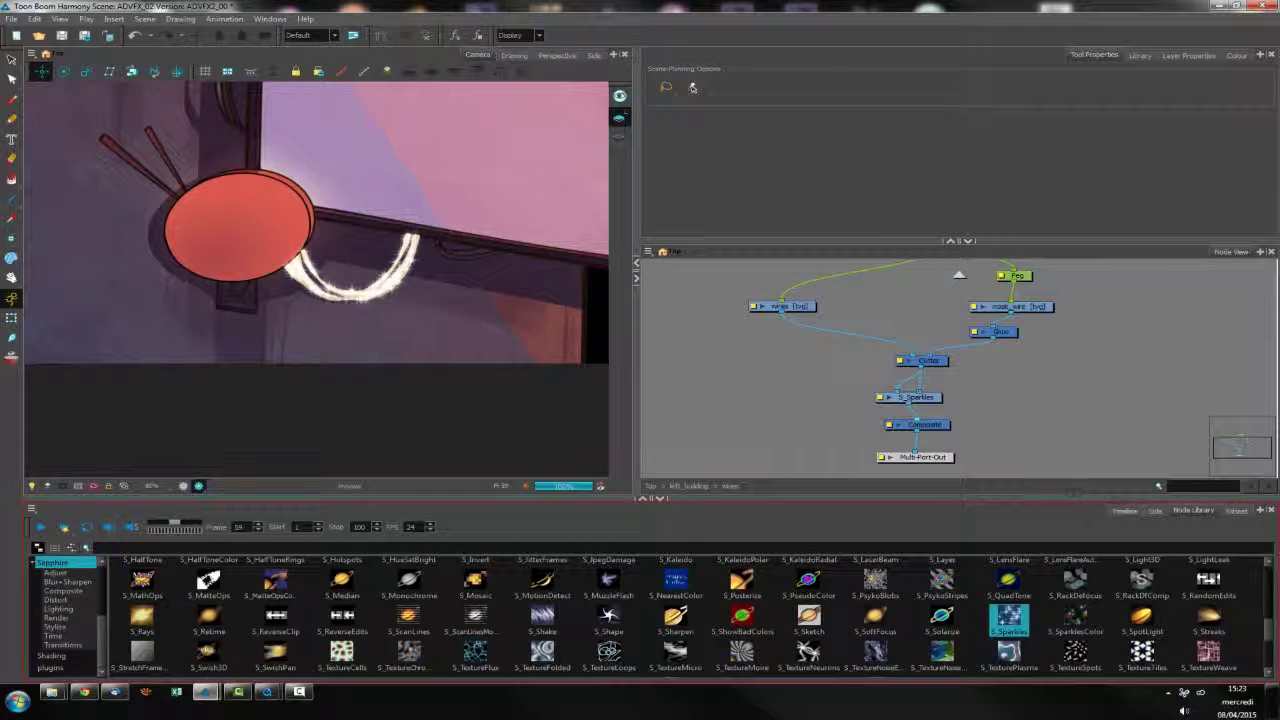
Bring up the timeline and check the end of the light effect frame by frame up to frame 64
left_click(1124, 510)
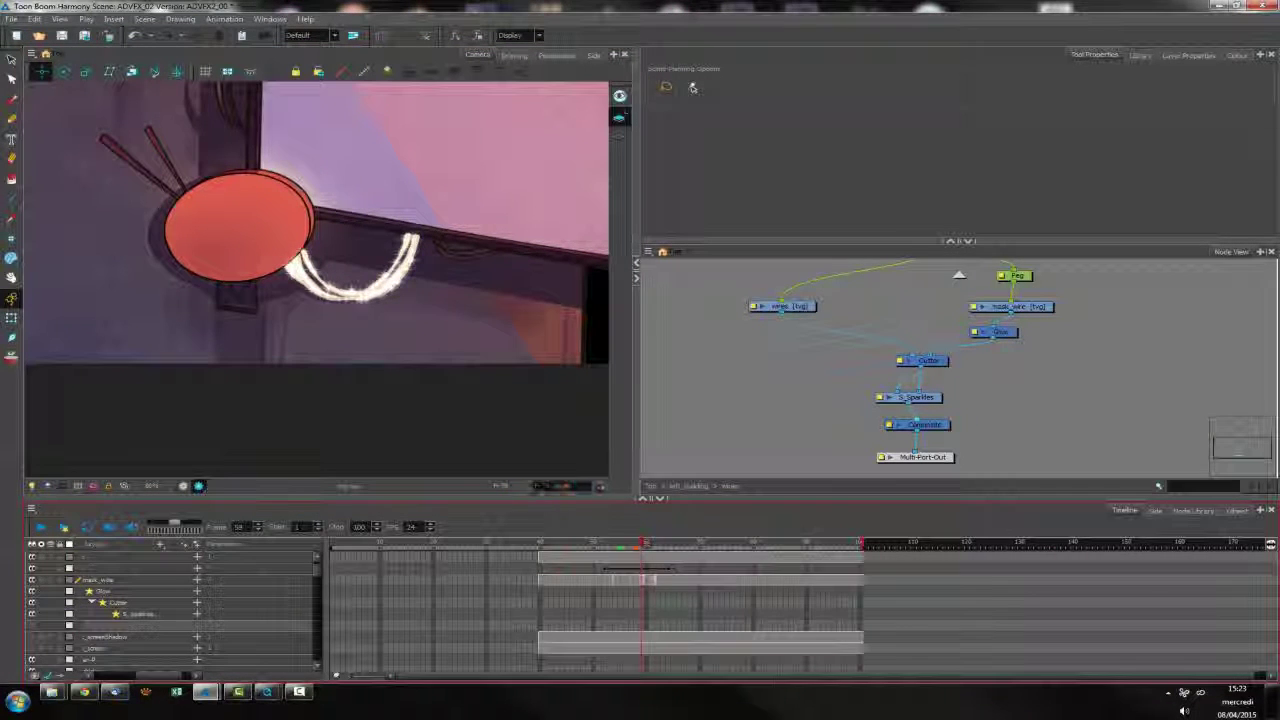
key("period")
key("period")
key("period")
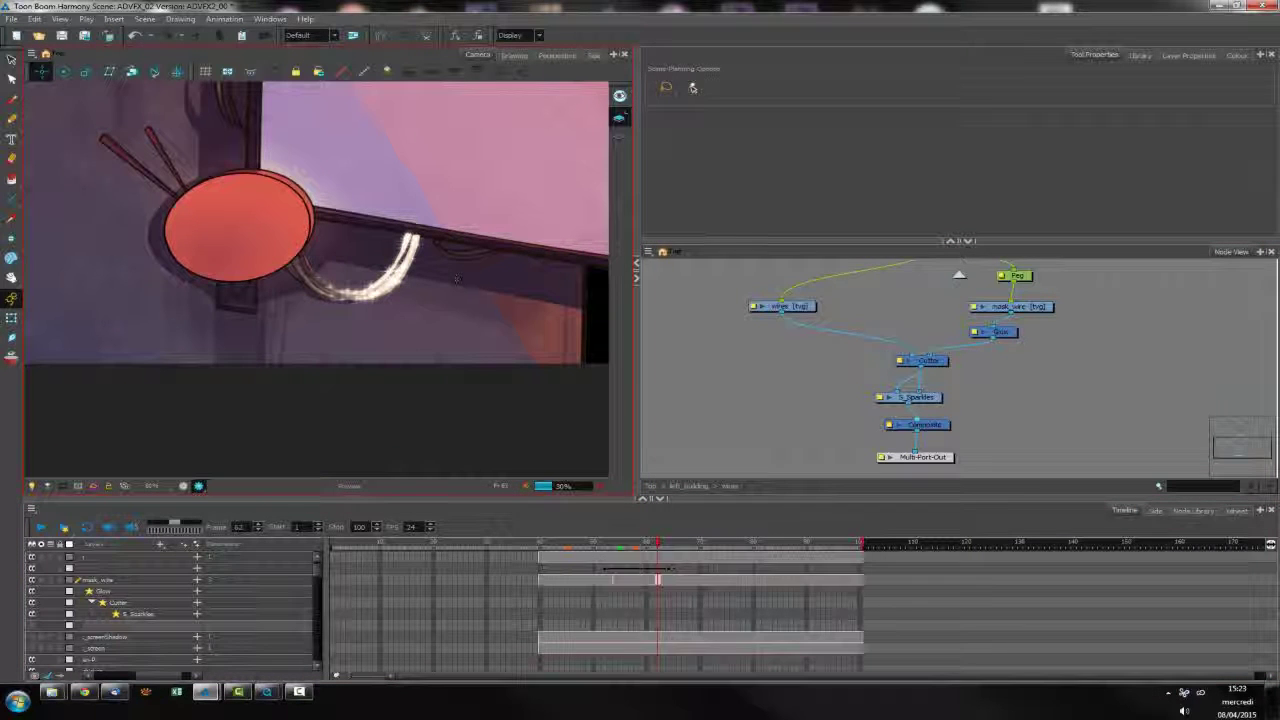
key("period")
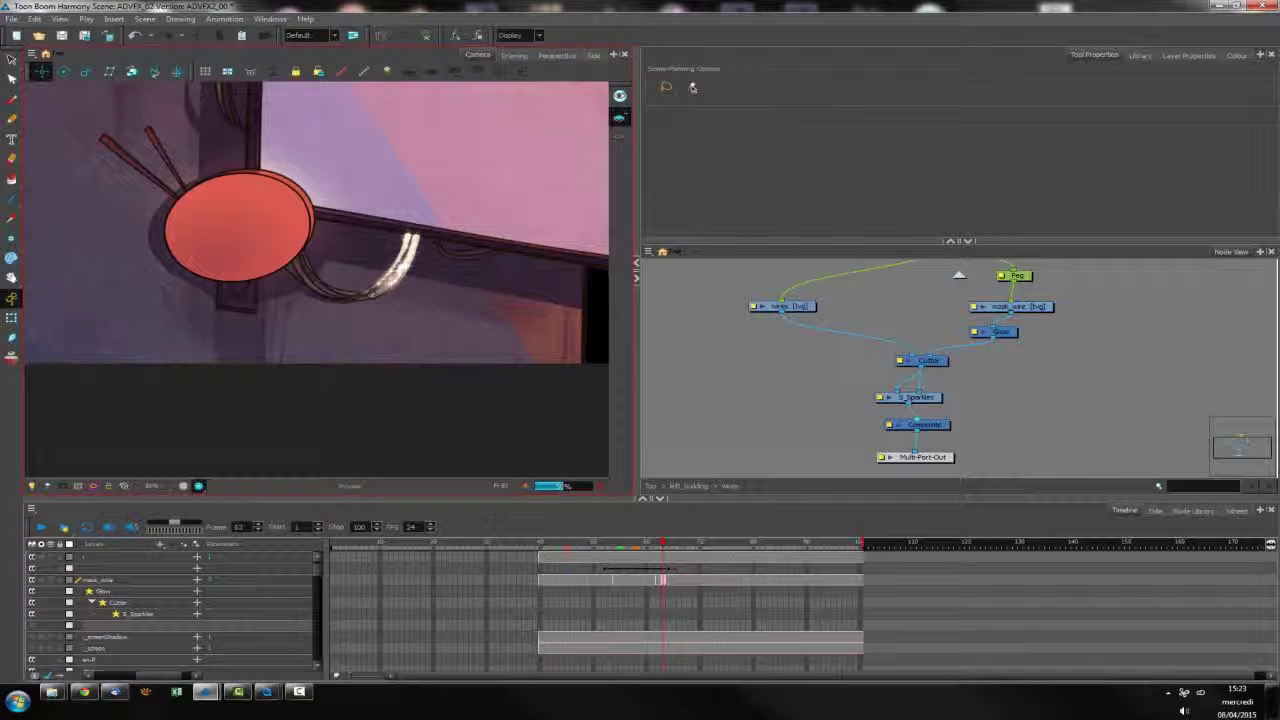
key("period")
key("period")
Leave the wires group for its parent left_building group and show more of the building around the large panel
left_click(887, 416)
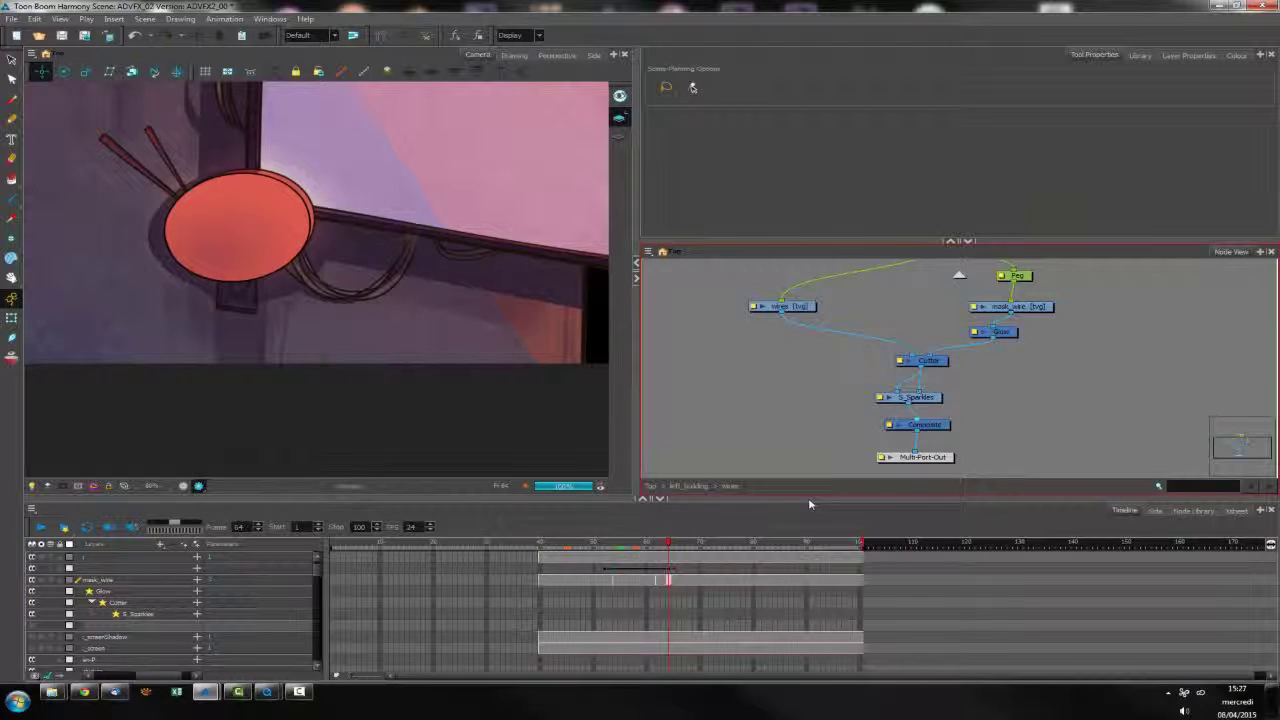
left_click(693, 487)
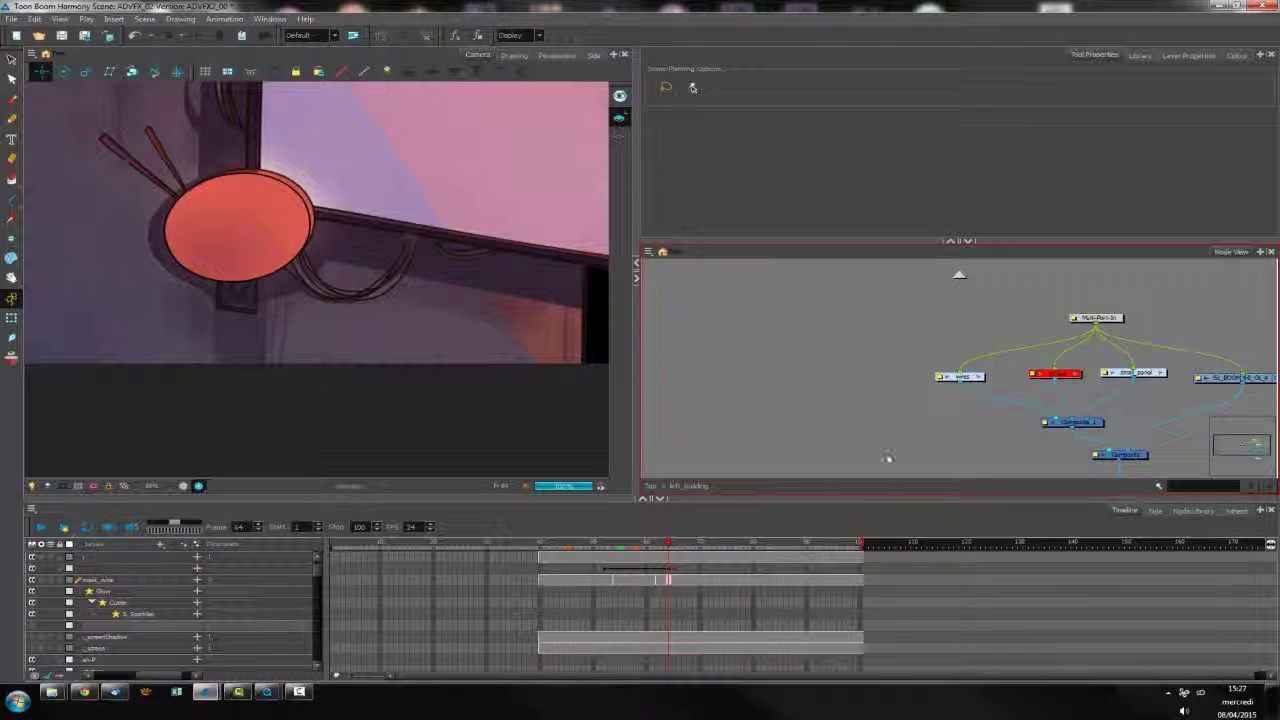
key("1")
scroll(414, 334, "down", 1)
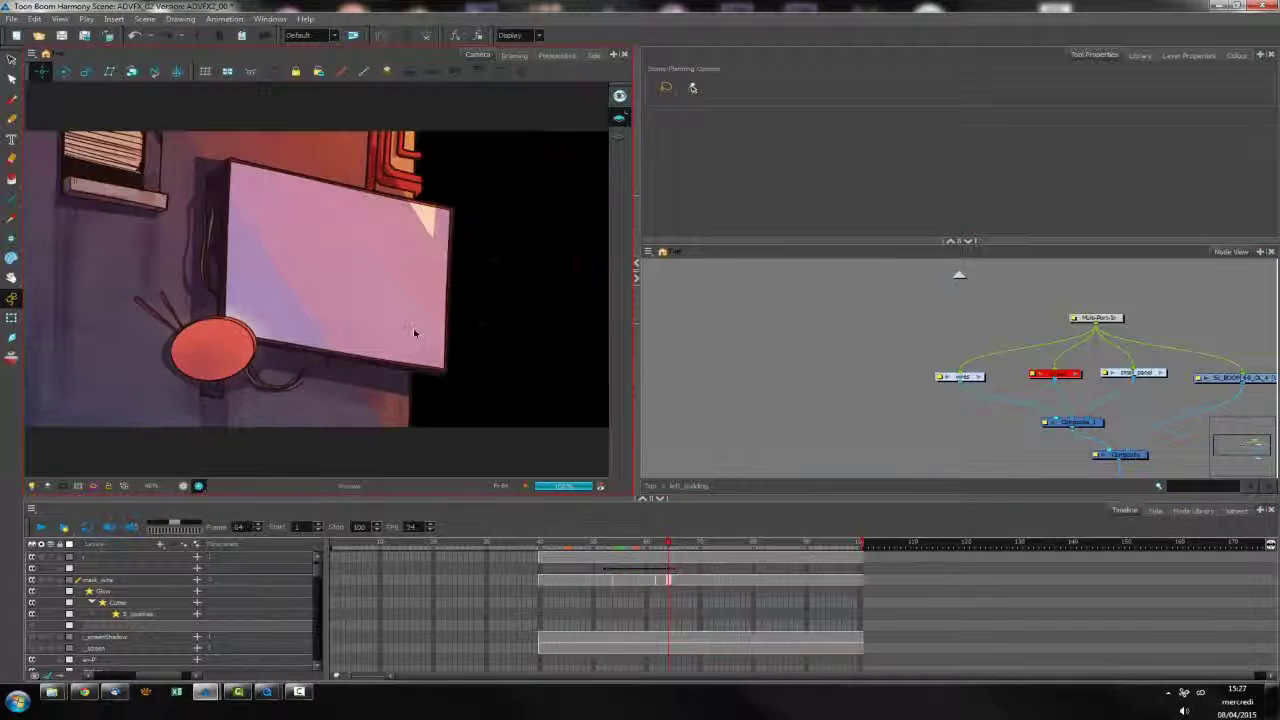